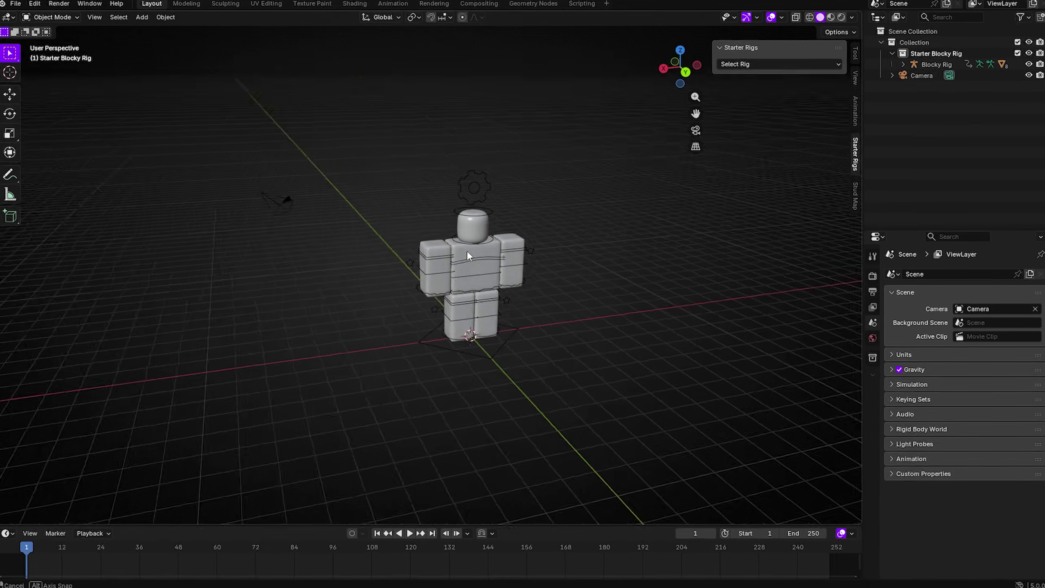
pyautogui.moveTo(489, 250); pyautogui.dragTo(507, 255, button='middle')
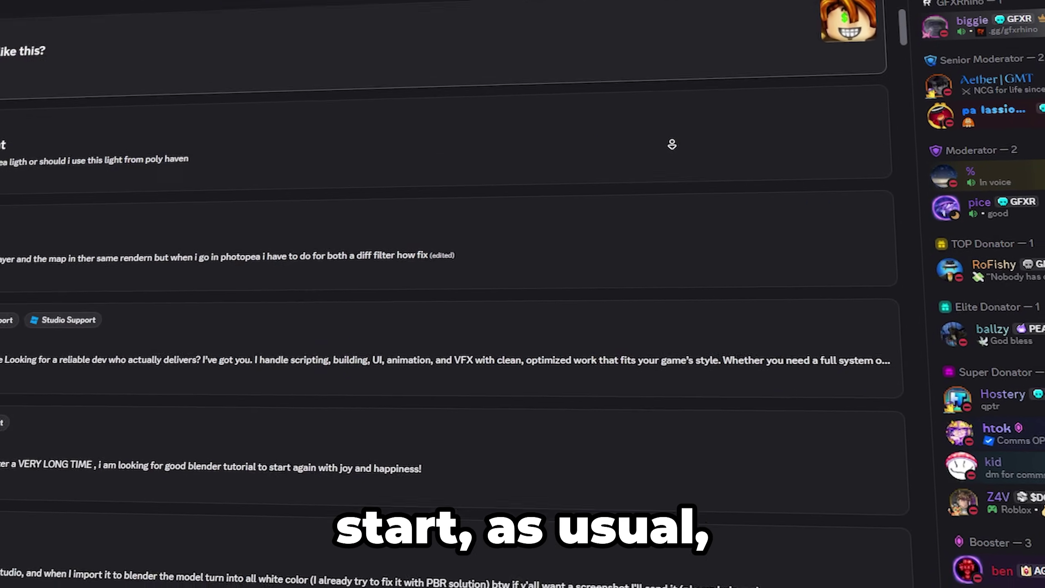
pyautogui.scroll(-6, 672, 145)
pyautogui.scroll(-3, 751, 121)
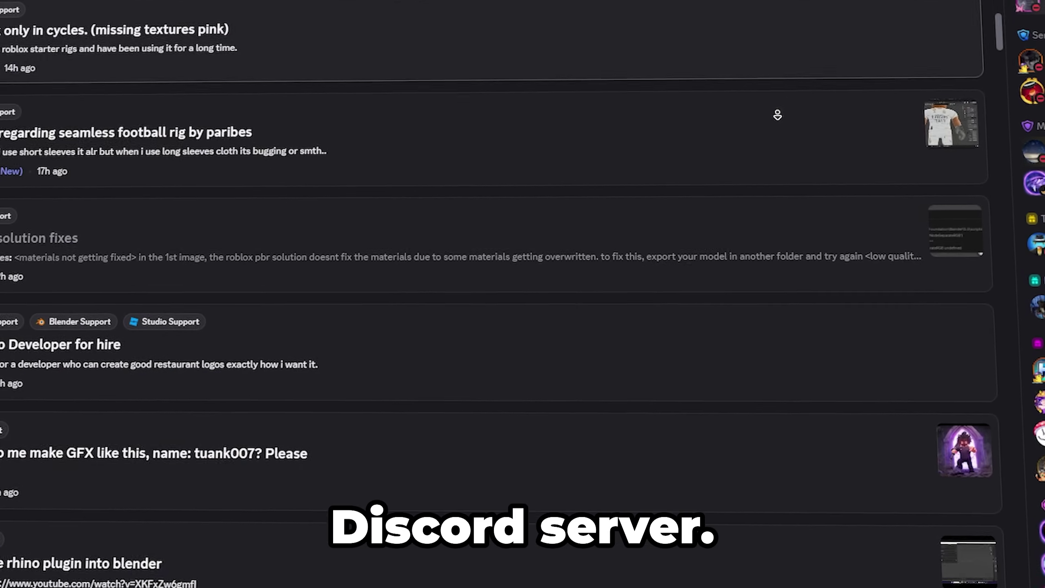
pyautogui.scroll(-9, 804, 107)
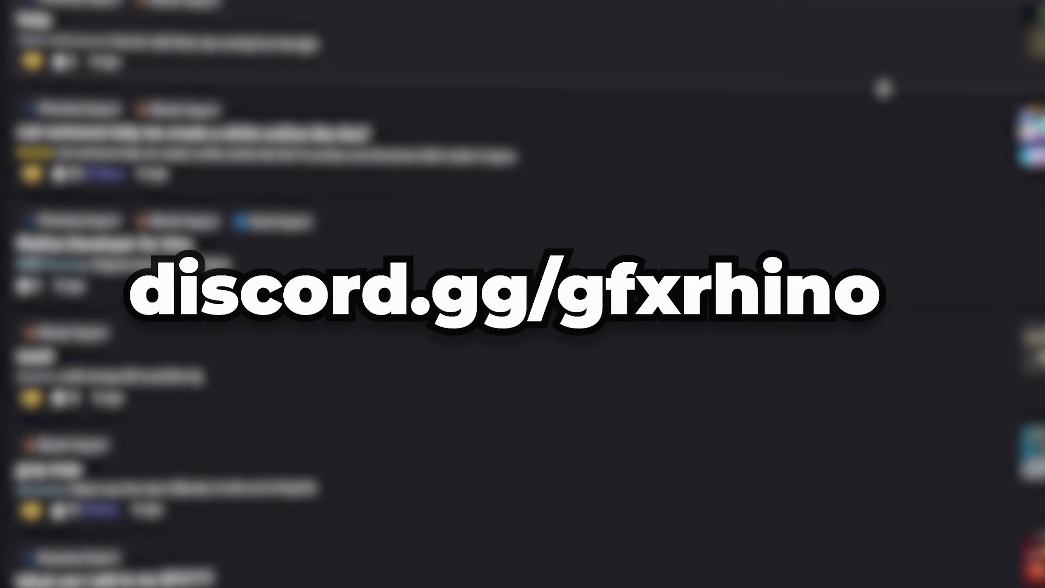
pyautogui.scroll(-10, 523, 288)
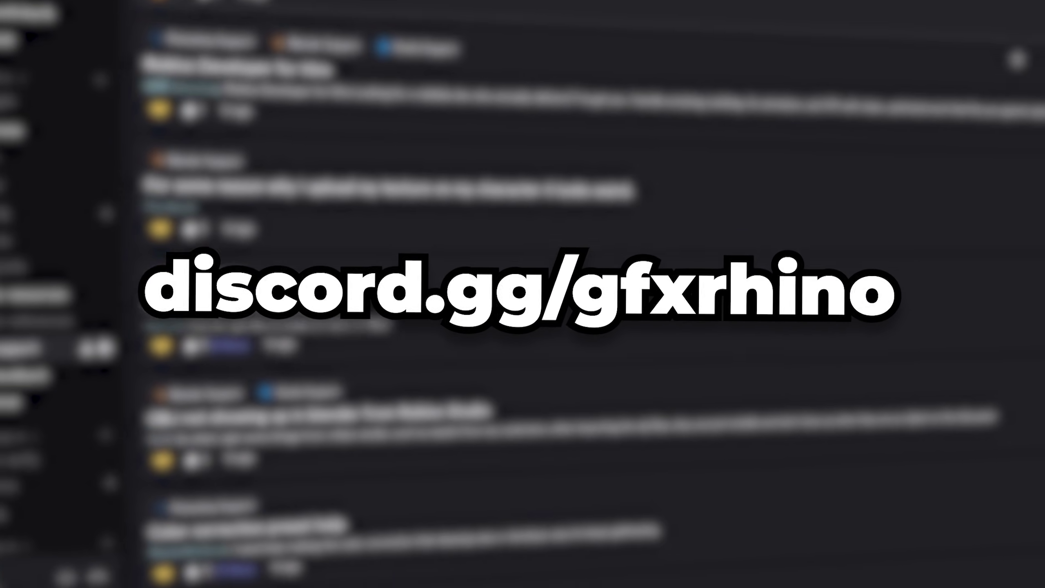
pyautogui.scroll(-10, 523, 289)
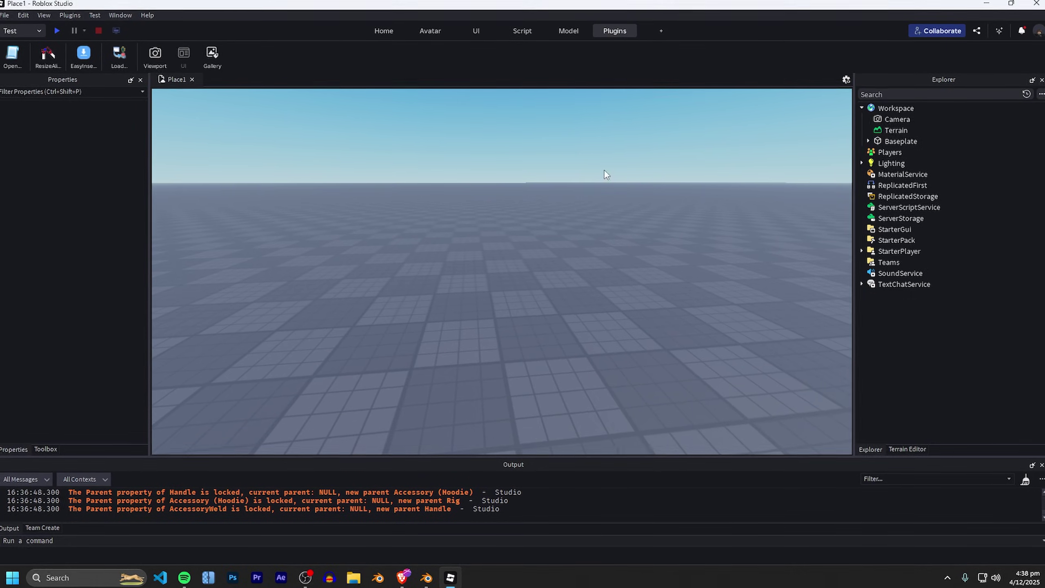
# Spawn the chosen user's avatar as an R6 rig with the Load Character plugin.
pyautogui.moveTo(564, 228); pyautogui.dragTo(564, 227, button='right')
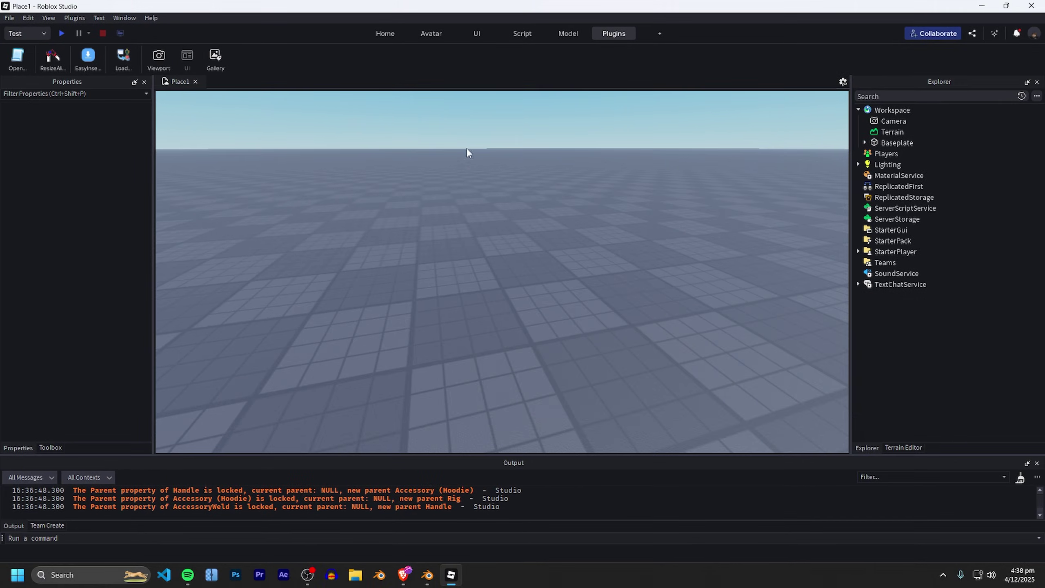
pyautogui.press('w')
pyautogui.moveTo(574, 162); pyautogui.dragTo(574, 162, button='right')
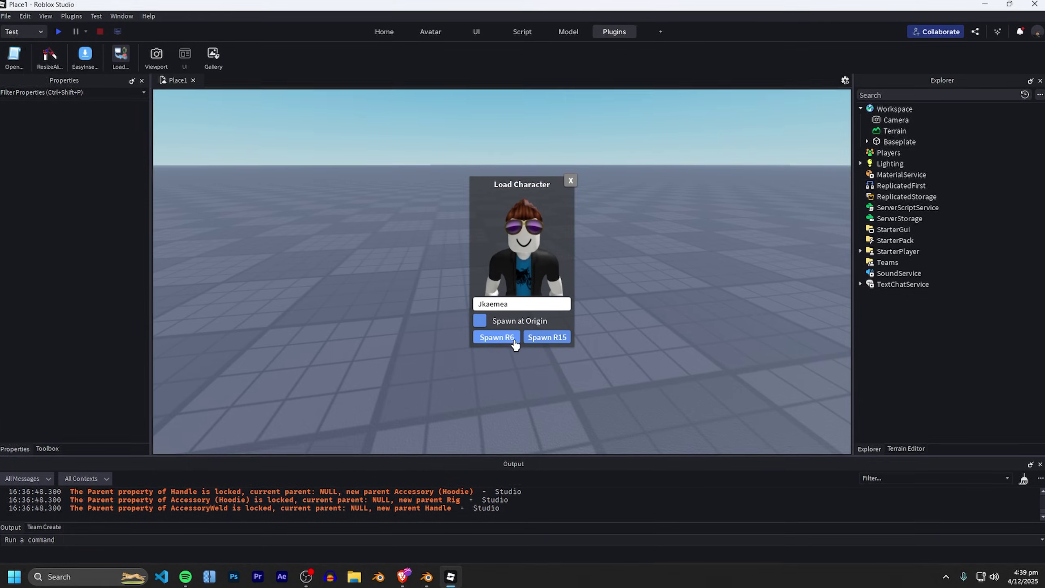
pyautogui.click(505, 338)
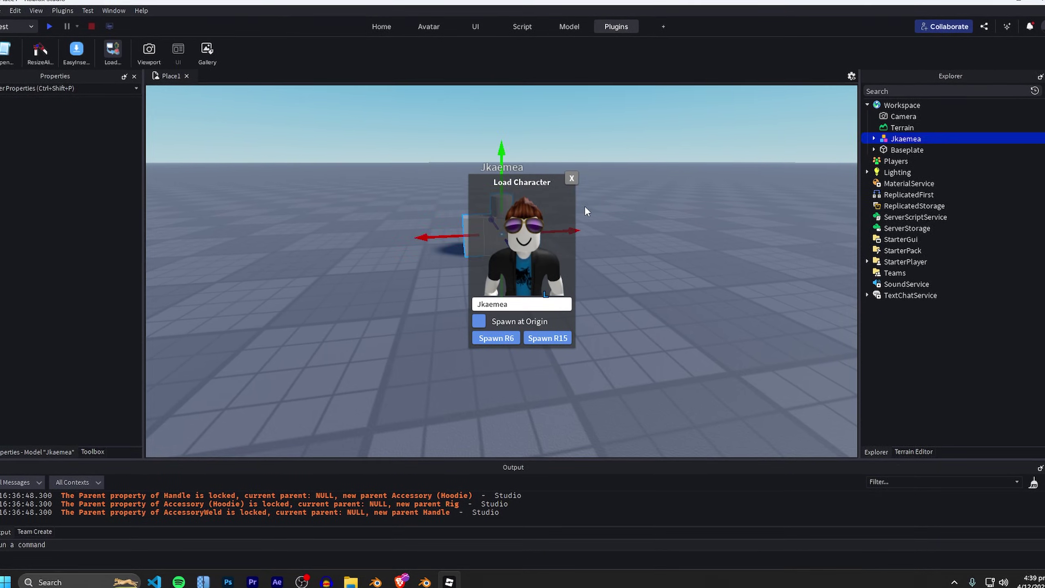
# Move the spawned character to a clear spot on the baseplate and close the Load Character window.
pyautogui.moveTo(537, 193); pyautogui.dragTo(650, 191)
pyautogui.moveTo(503, 239); pyautogui.dragTo(397, 313)
pyautogui.click(491, 295)
pyautogui.scroll(3, 491, 294)
pyautogui.scroll(-3, 490, 295)
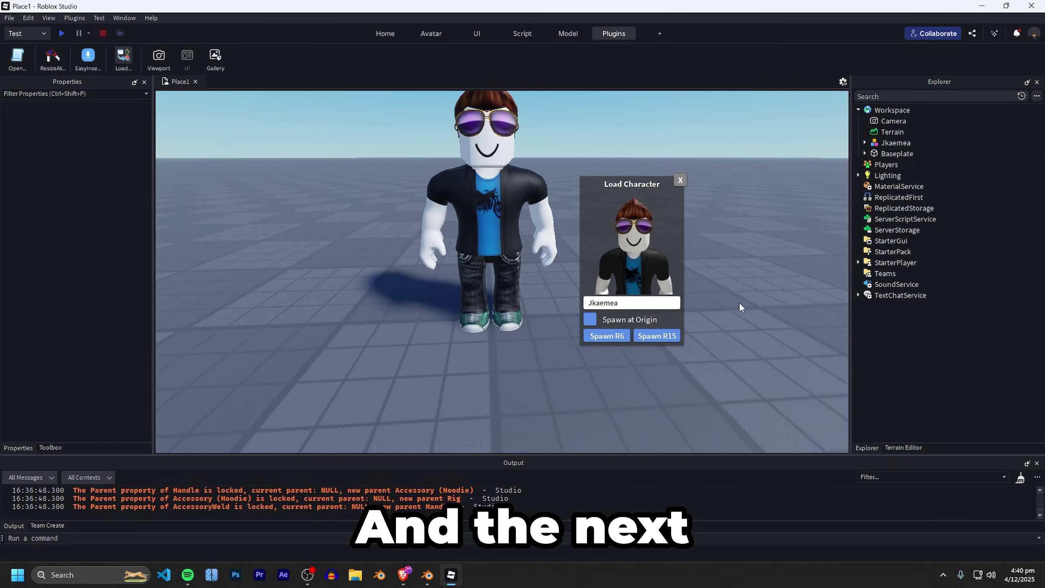
pyautogui.moveTo(739, 302); pyautogui.dragTo(734, 281, button='right')
pyautogui.scroll(-3, 733, 279)
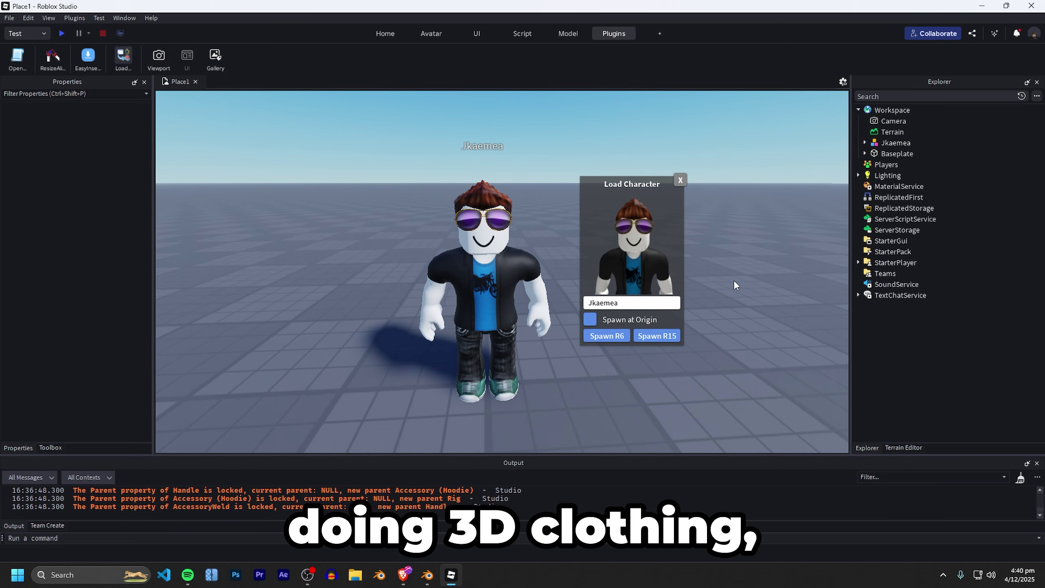
pyautogui.click(679, 181)
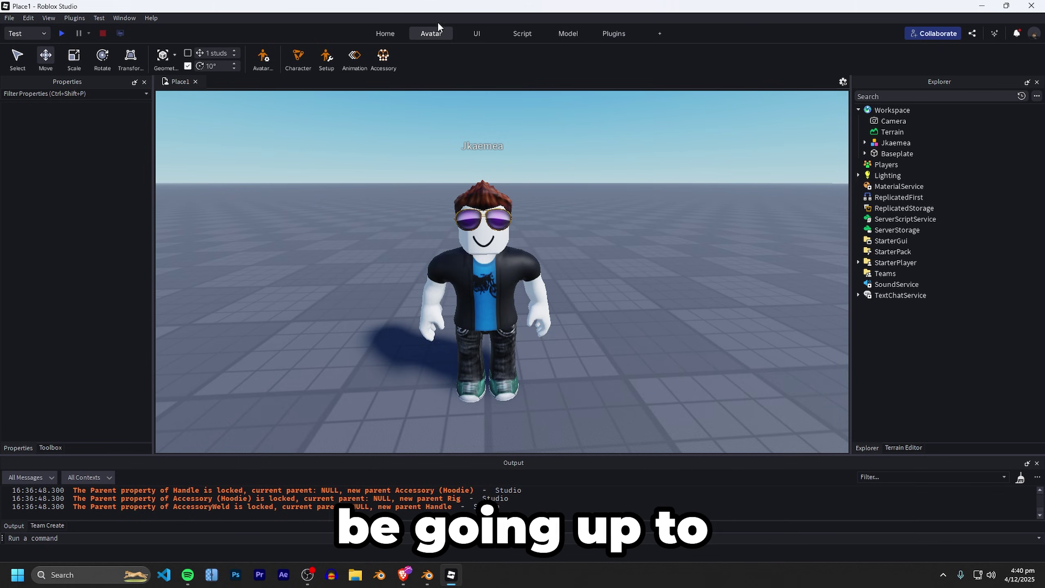
# Generate a masculine R15 Mesh Avatar (2016) rig and place it beside the loaded character.
pyautogui.click(300, 56)
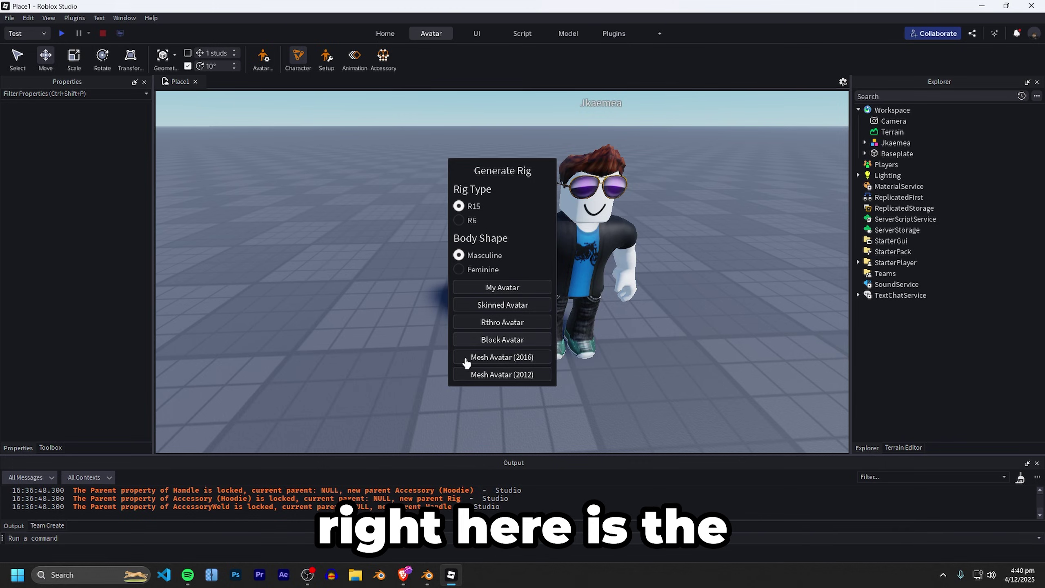
pyautogui.click(502, 356)
pyautogui.moveTo(490, 255); pyautogui.dragTo(443, 353)
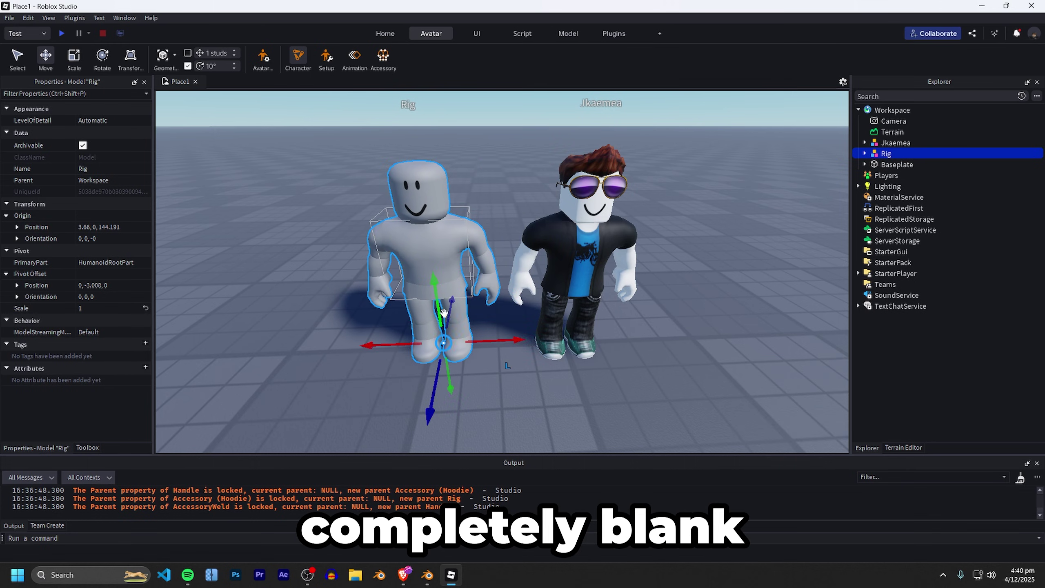
pyautogui.click(500, 178)
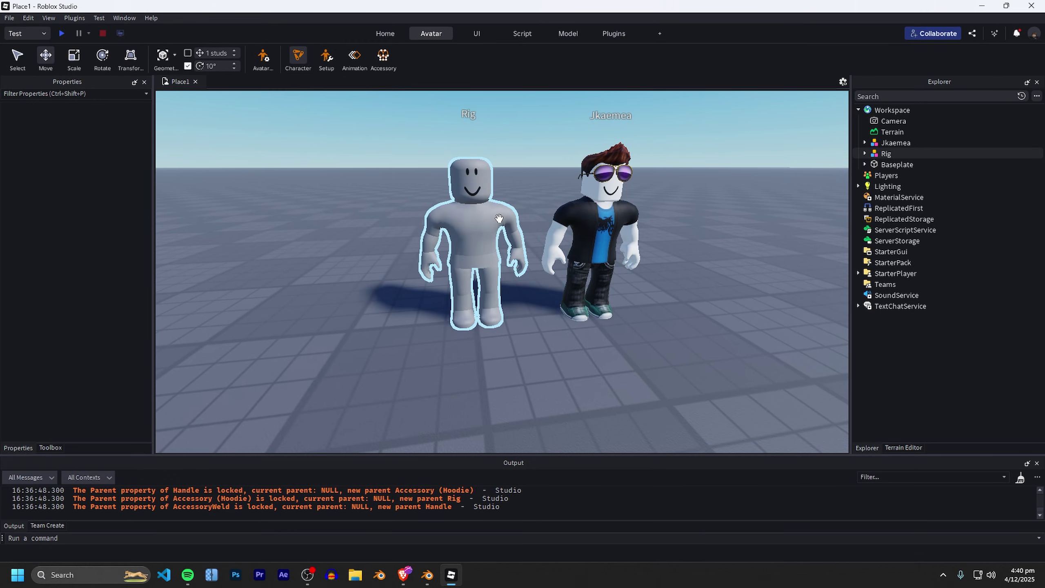
# Examine the blank rig and compare its body shape with the 3D pants listed in the Roblox Marketplace.
pyautogui.moveTo(461, 215); pyautogui.dragTo(442, 185, button='right')
pyautogui.scroll(3, 459, 215)
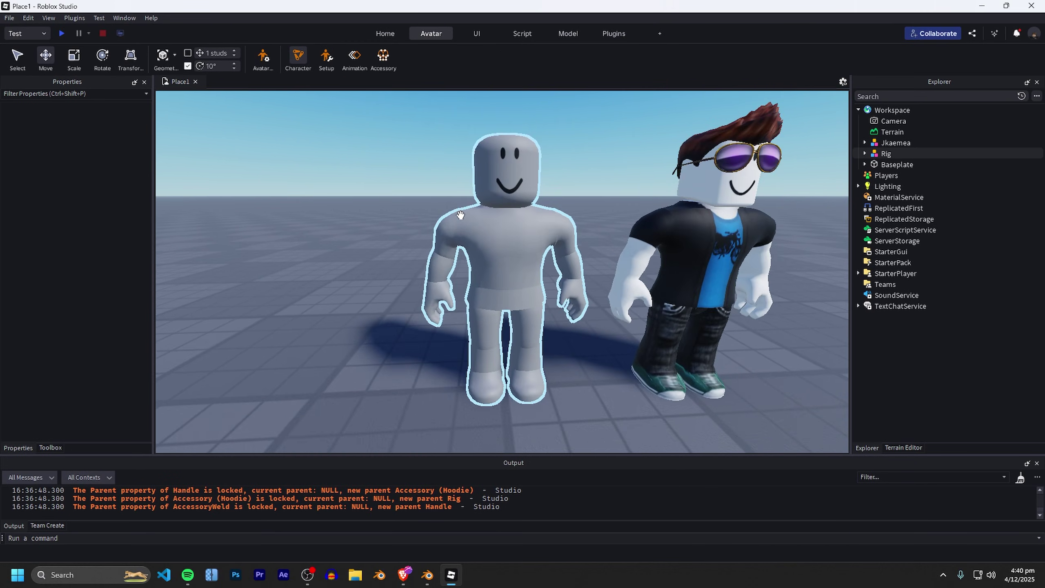
pyautogui.scroll(-3, 459, 214)
pyautogui.scroll(1, 593, 232)
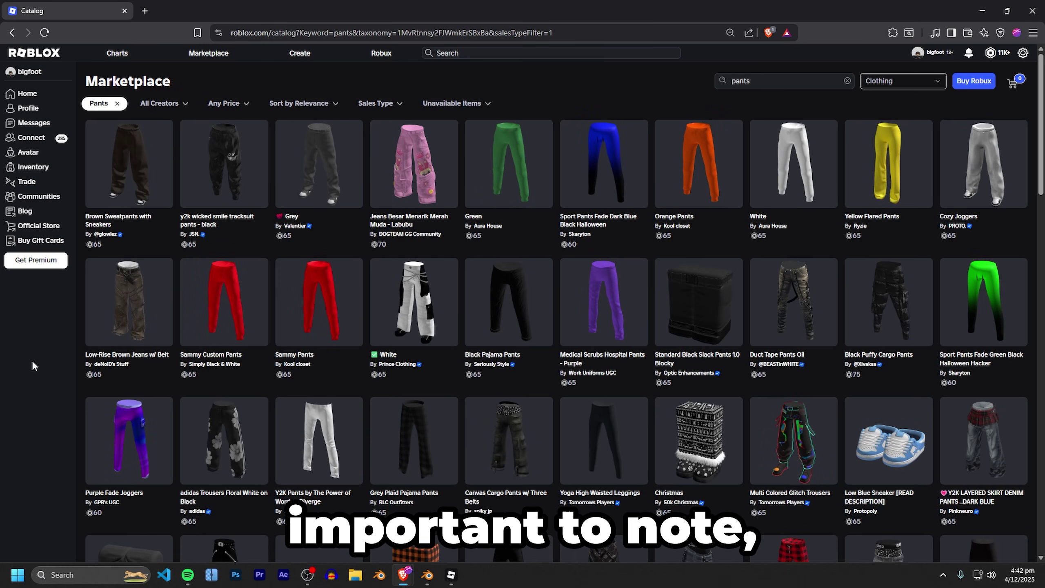
pyautogui.scroll(-2, 705, 318)
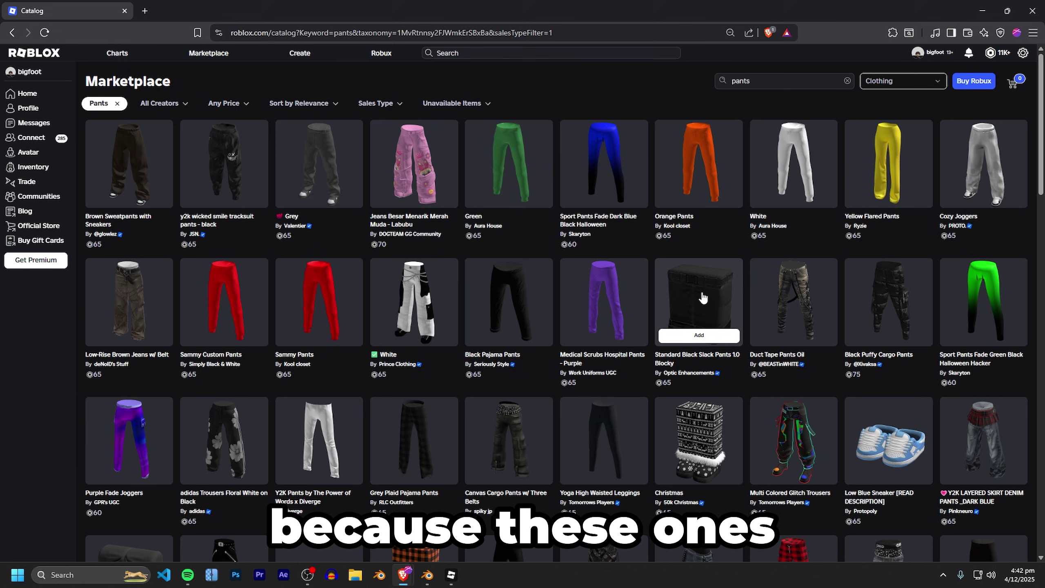
pyautogui.moveTo(550, 10); pyautogui.dragTo(535, 350)
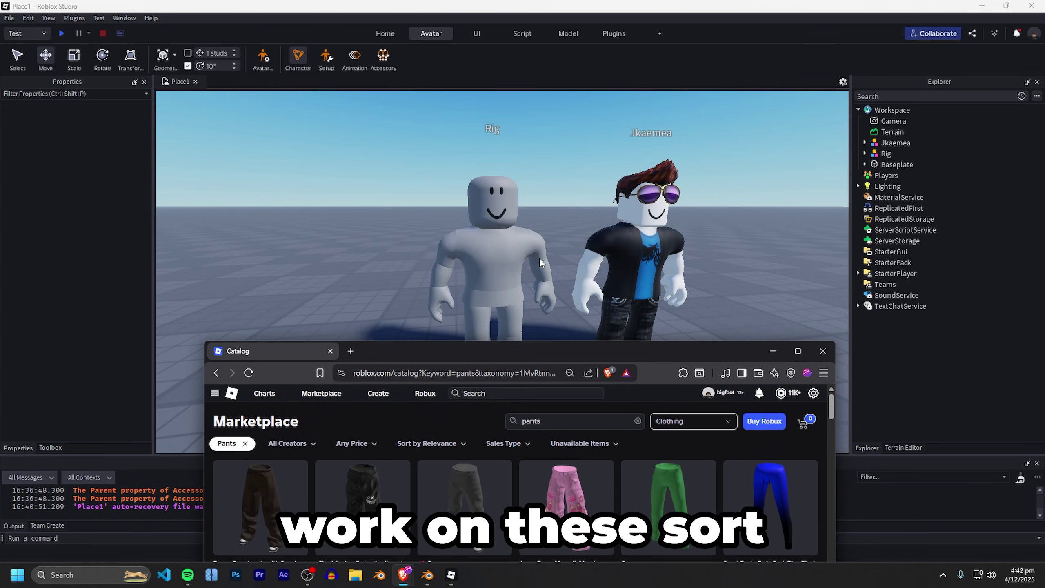
pyautogui.doubleClick(541, 346)
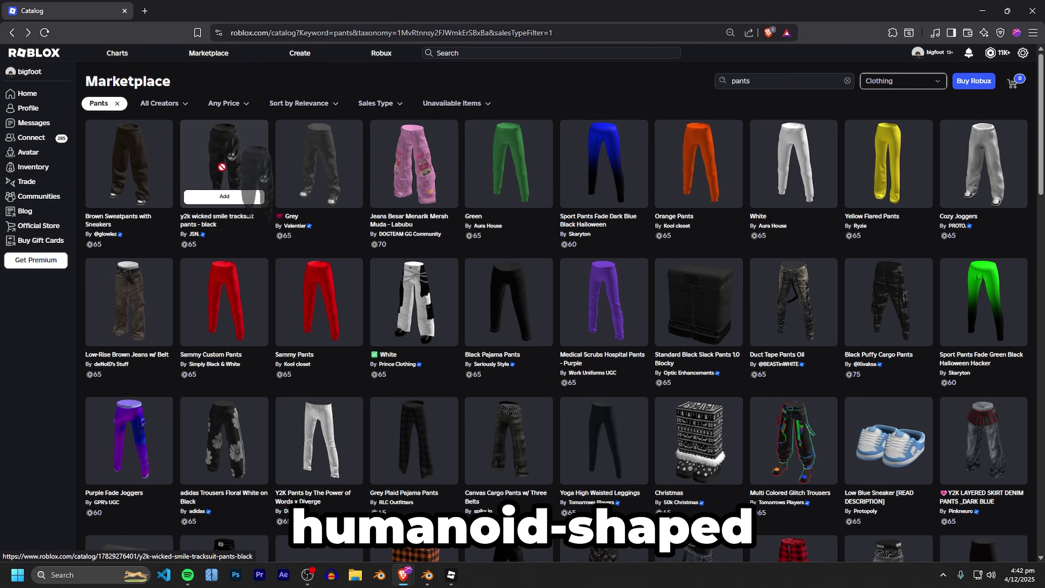
pyautogui.moveTo(353, 10); pyautogui.dragTo(372, 373)
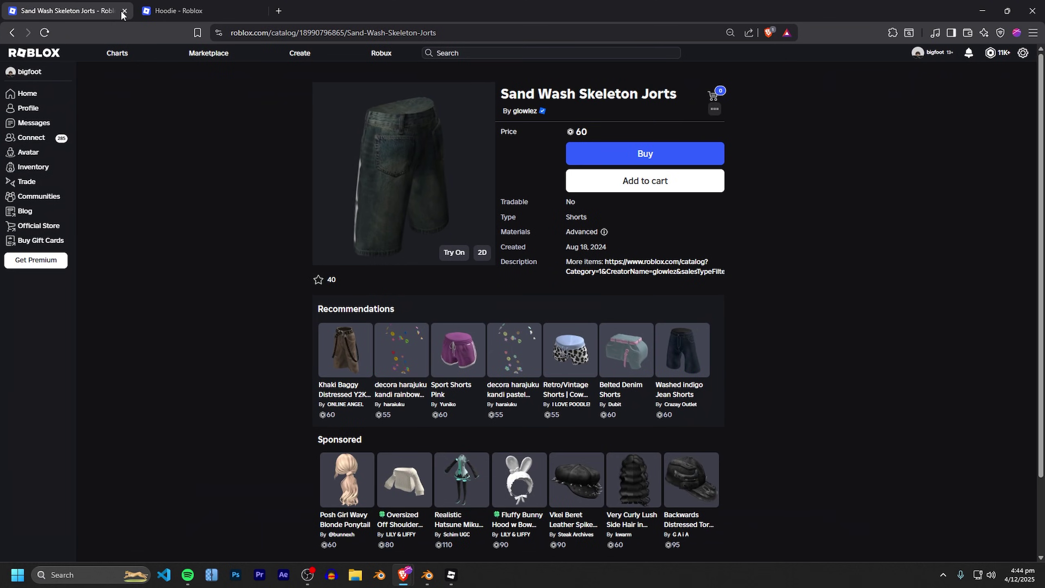
pyautogui.click(196, 5)
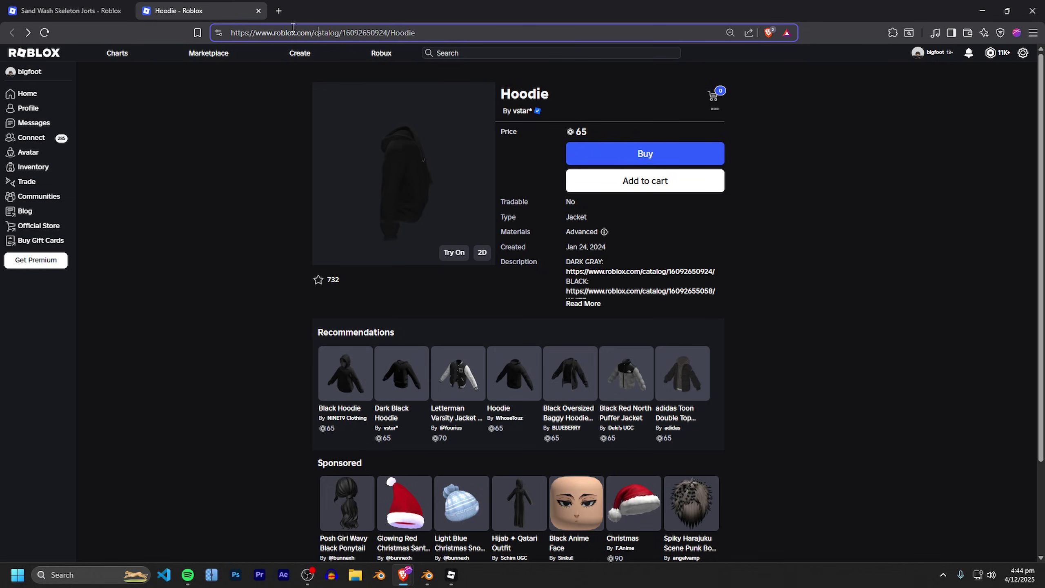
pyautogui.doubleClick(357, 33)
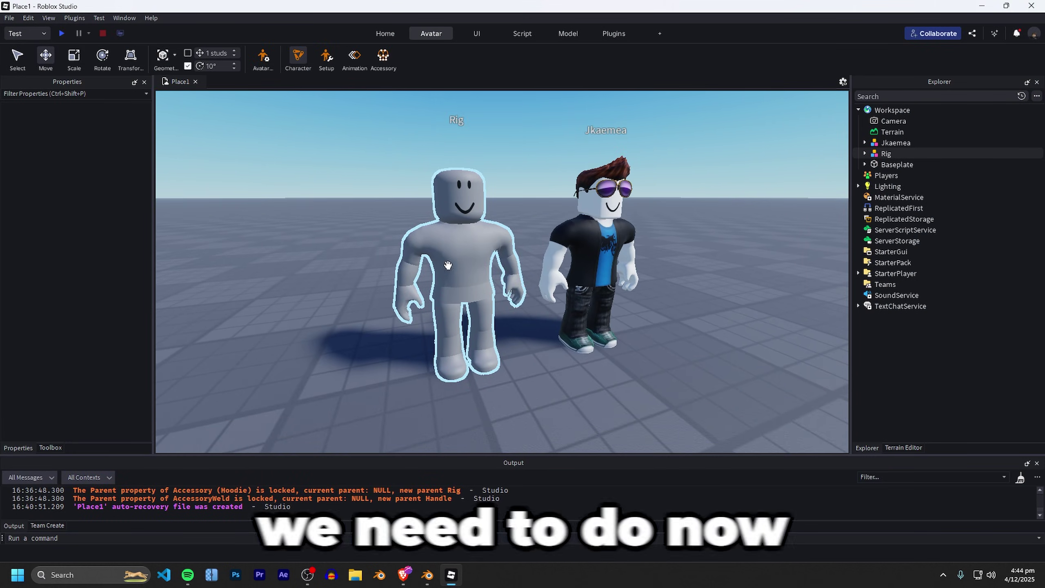
# Select the blank rig in Roblox Studio and focus the view on it.
pyautogui.click(447, 264)
pyautogui.press('f')
pyautogui.scroll(3, 482, 241)
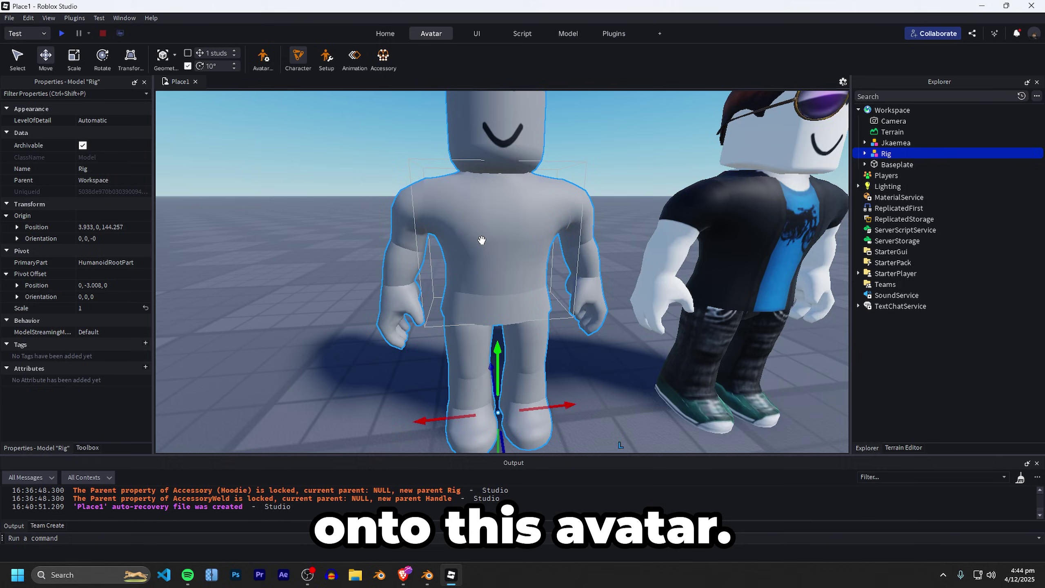
pyautogui.scroll(-3, 481, 241)
# Search the Toolbox plugins for easyinsert and read the details of EasyInsert: Dress NPCs And More.
pyautogui.click(96, 447)
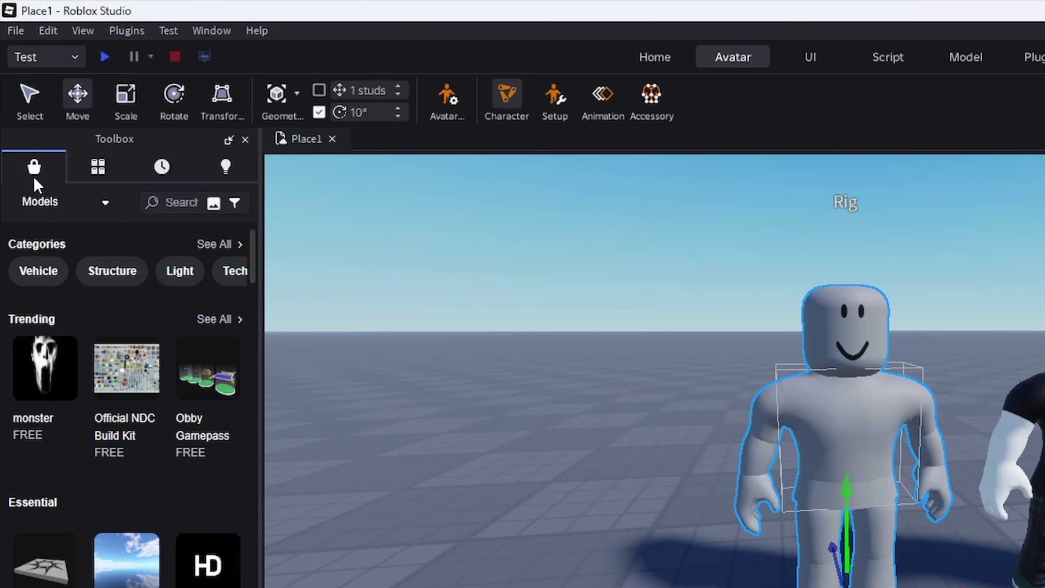
pyautogui.click(37, 254)
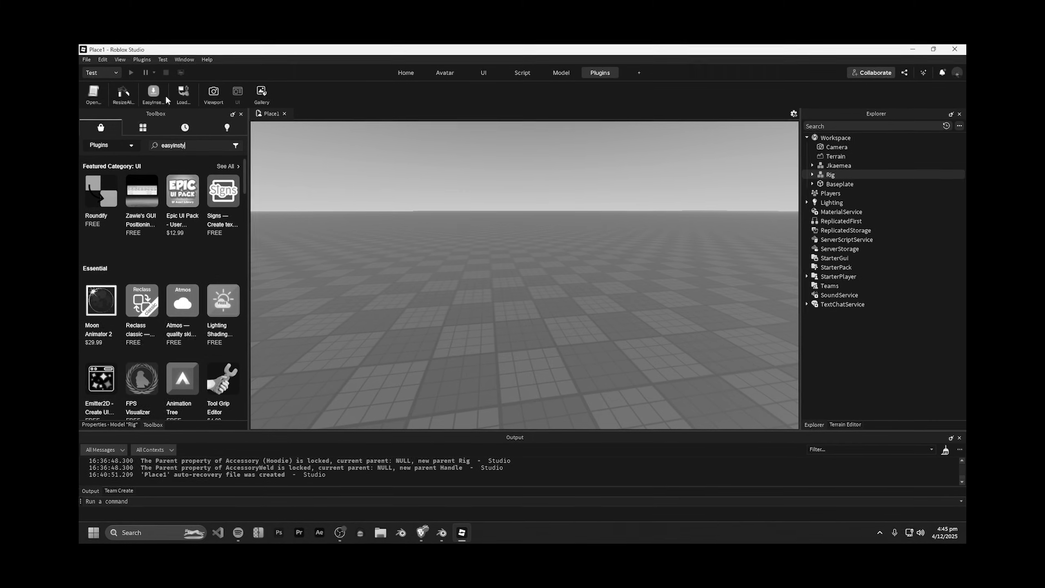
pyautogui.press('BackSpace')
pyautogui.write('t')
pyautogui.press('Return')
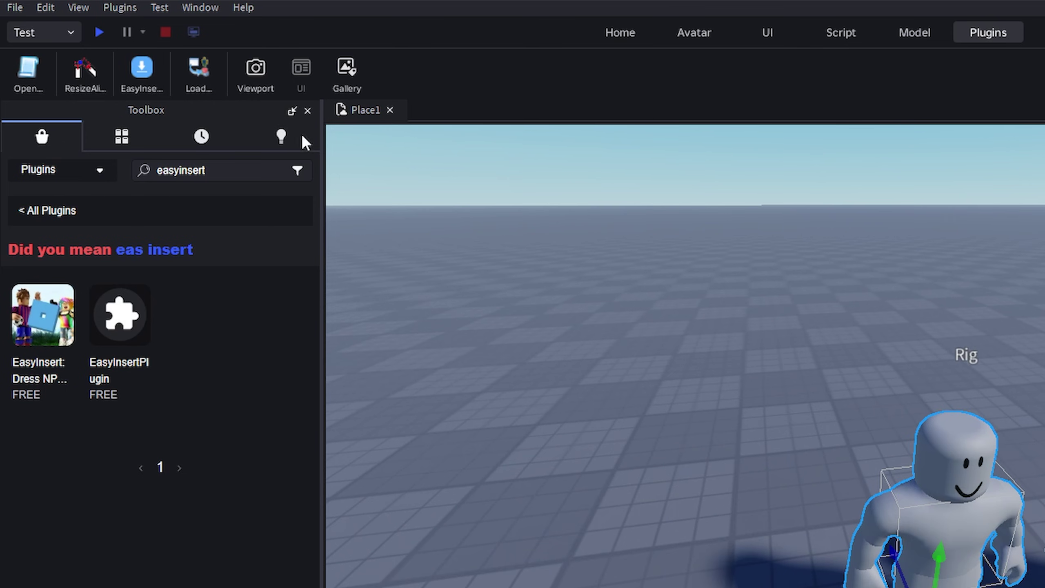
pyautogui.moveTo(156, 245)
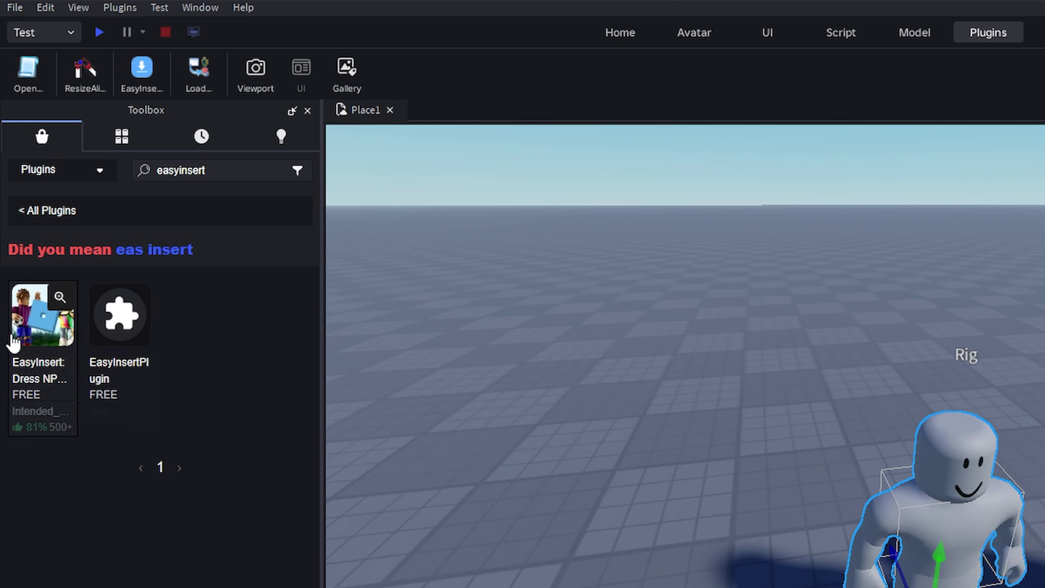
pyautogui.click(33, 349)
pyautogui.scroll(-10, 291, 474)
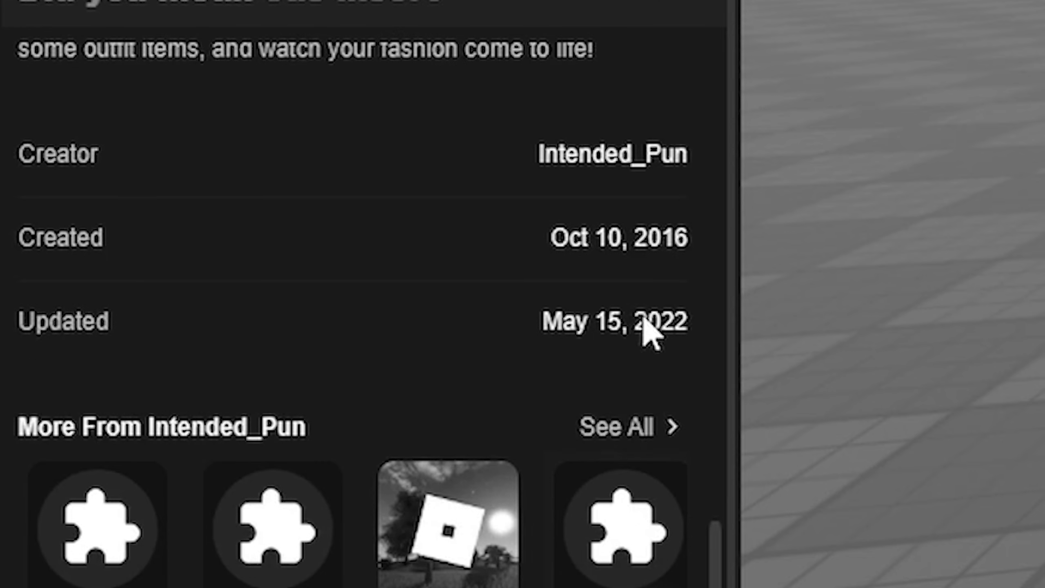
pyautogui.scroll(5, 492, 249)
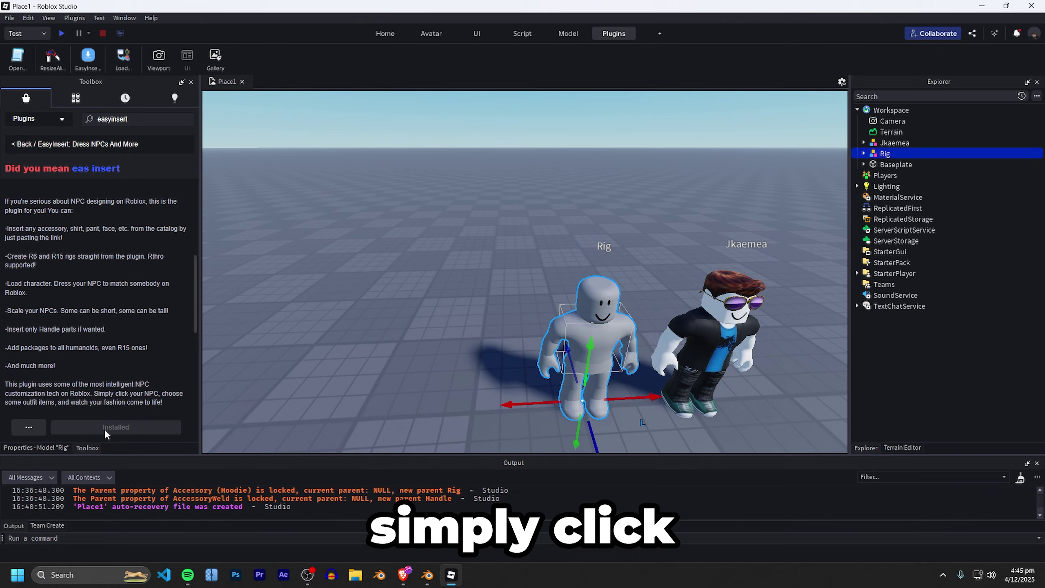
# Open the EasyInsert plugin and select the blank rig in the viewport as the one to dress.
pyautogui.click(92, 69)
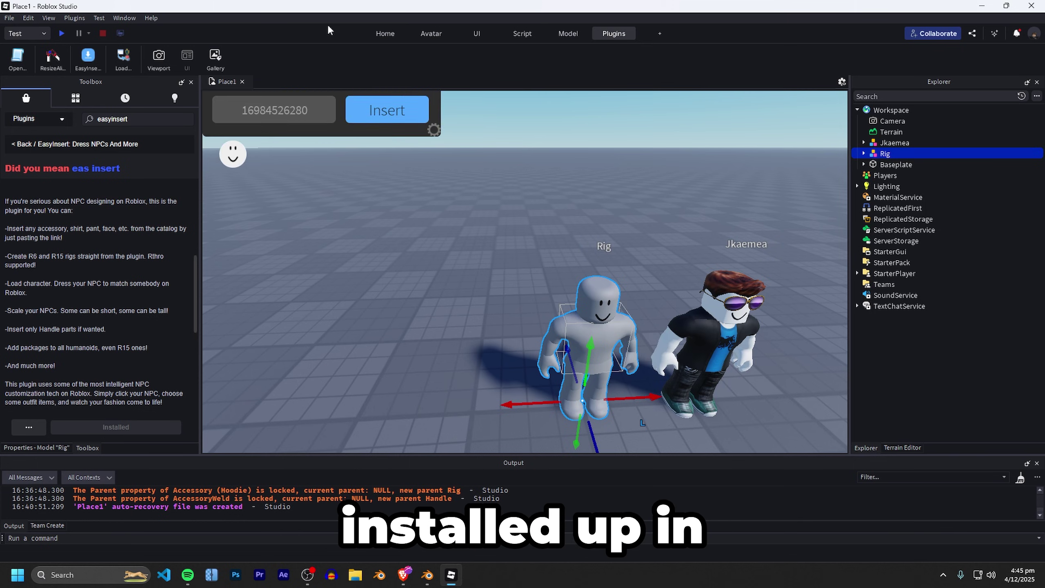
pyautogui.moveTo(527, 183); pyautogui.dragTo(587, 200, button='right')
pyautogui.click(587, 201)
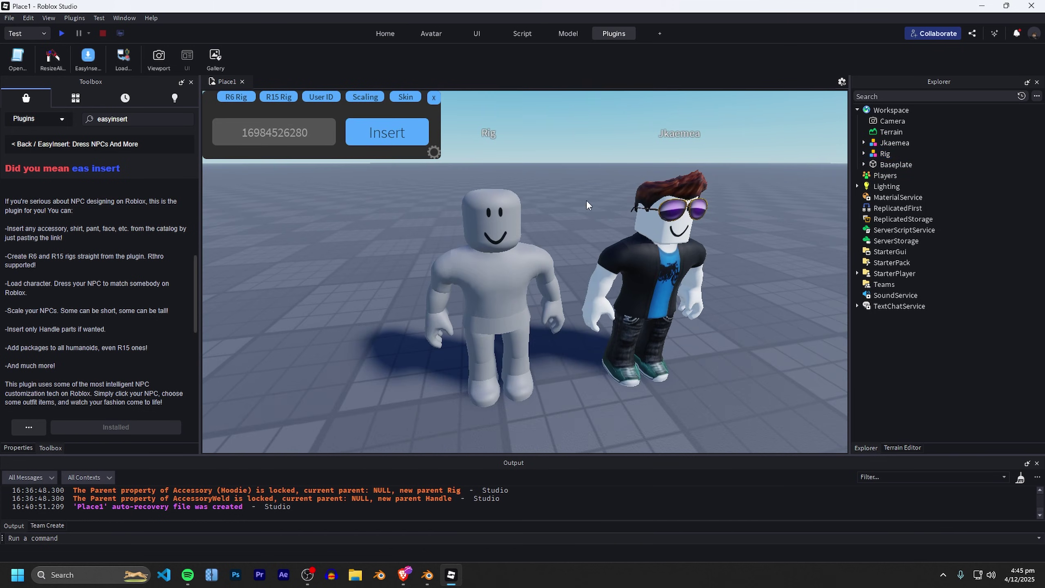
pyautogui.moveTo(488, 280); pyautogui.dragTo(534, 372)
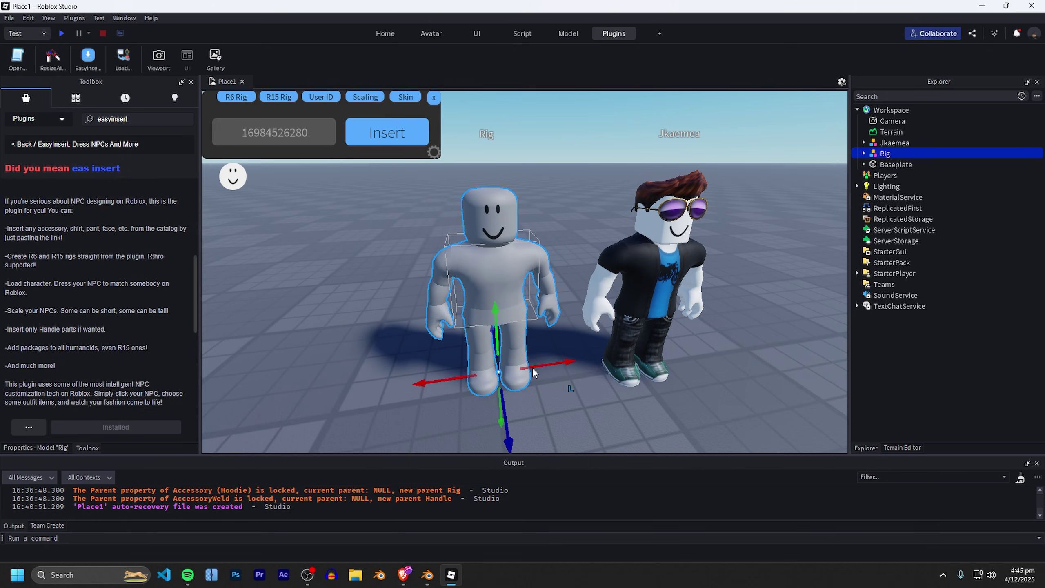
pyautogui.moveTo(548, 248); pyautogui.dragTo(555, 199, button='right')
pyautogui.scroll(3, 556, 198)
pyautogui.scroll(-3, 556, 199)
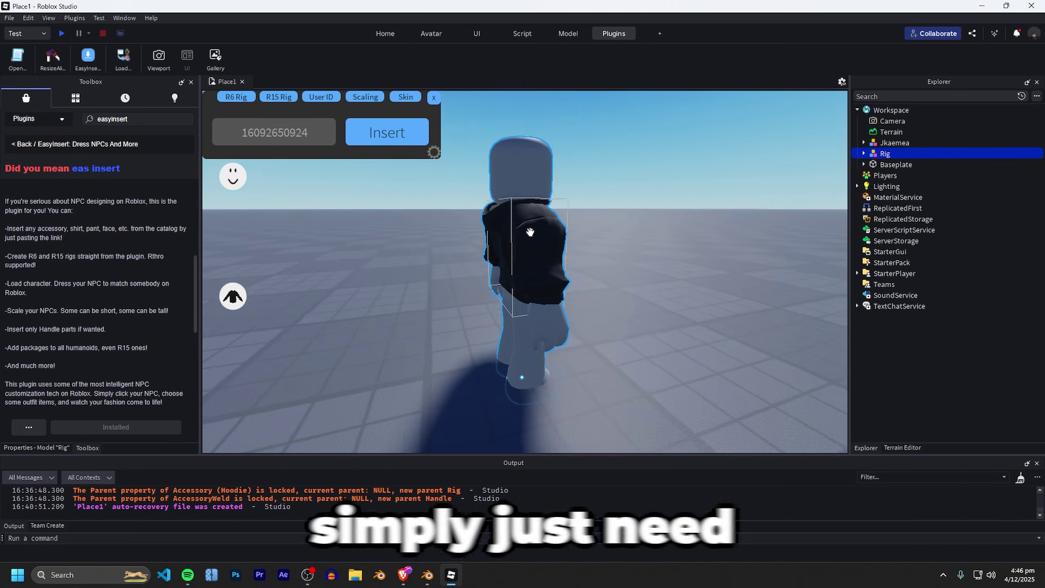
# Examine the black hoodie's fit on the rig from several angles, including the sleeves and waist.
pyautogui.moveTo(529, 231); pyautogui.dragTo(529, 231, button='right')
pyautogui.scroll(-5, 615, 275)
pyautogui.click(619, 299)
pyautogui.moveTo(620, 298); pyautogui.dragTo(634, 287, button='right')
pyautogui.moveTo(768, 374); pyautogui.dragTo(459, 233)
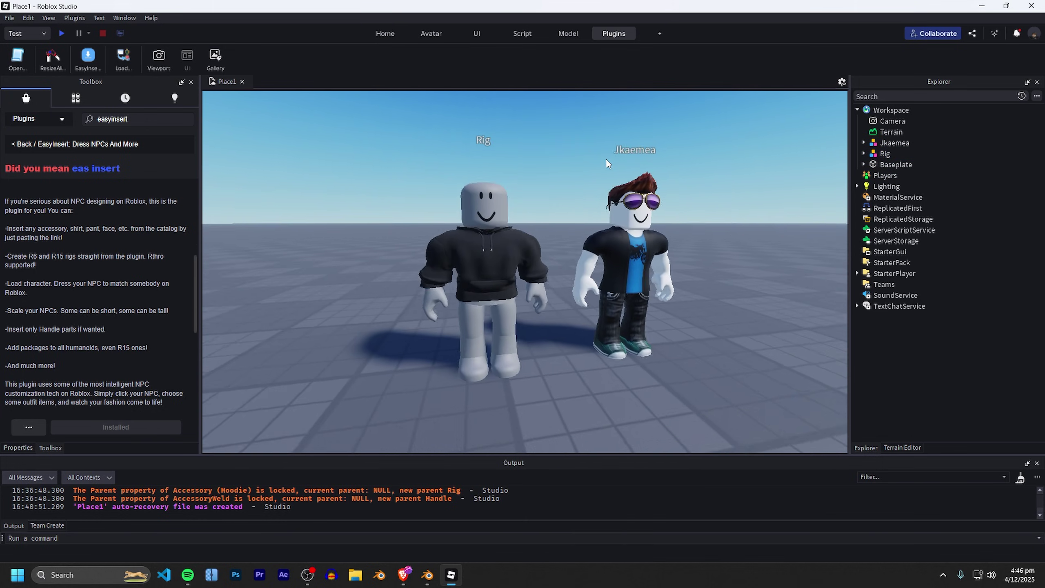
pyautogui.moveTo(605, 159); pyautogui.dragTo(606, 158, button='right')
pyautogui.scroll(4, 606, 158)
pyautogui.scroll(-3, 606, 159)
pyautogui.click(586, 309)
pyautogui.scroll(5, 585, 310)
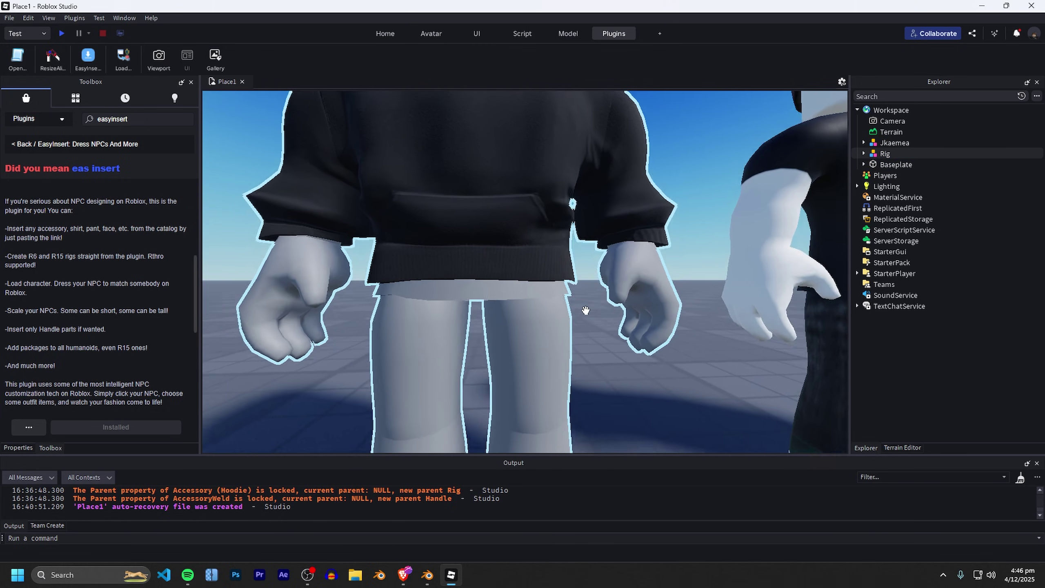
# Inspect the hoodie's hem, sleeves and exposed hands up close and the whole rig beside the second character.
pyautogui.moveTo(585, 310); pyautogui.dragTo(566, 307, button='right')
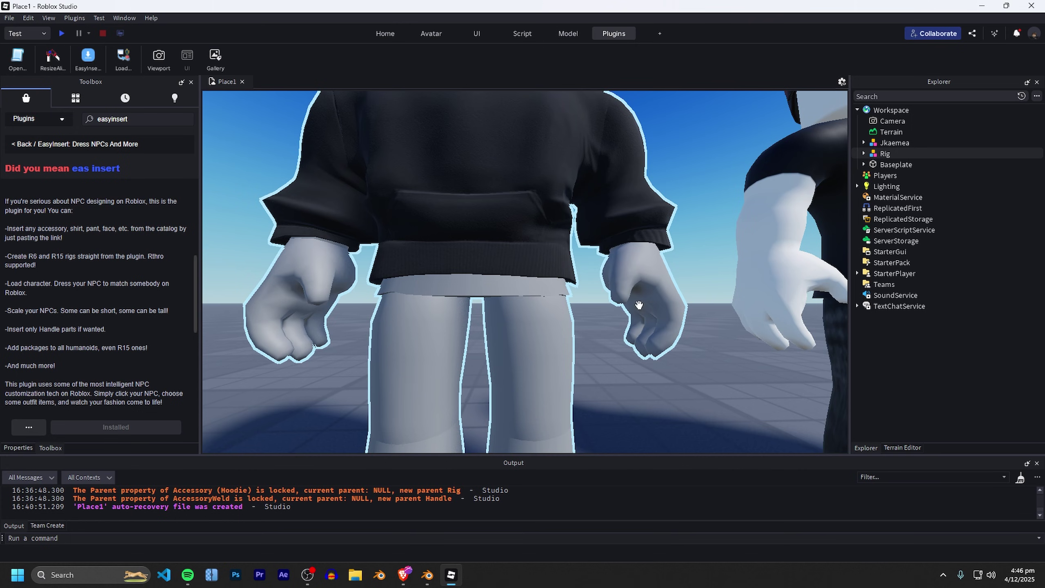
pyautogui.moveTo(639, 305); pyautogui.dragTo(551, 226, button='right')
pyautogui.scroll(-5, 562, 280)
pyautogui.scroll(4, 545, 260)
pyautogui.scroll(2, 544, 259)
pyautogui.scroll(-5, 558, 263)
pyautogui.scroll(4, 552, 226)
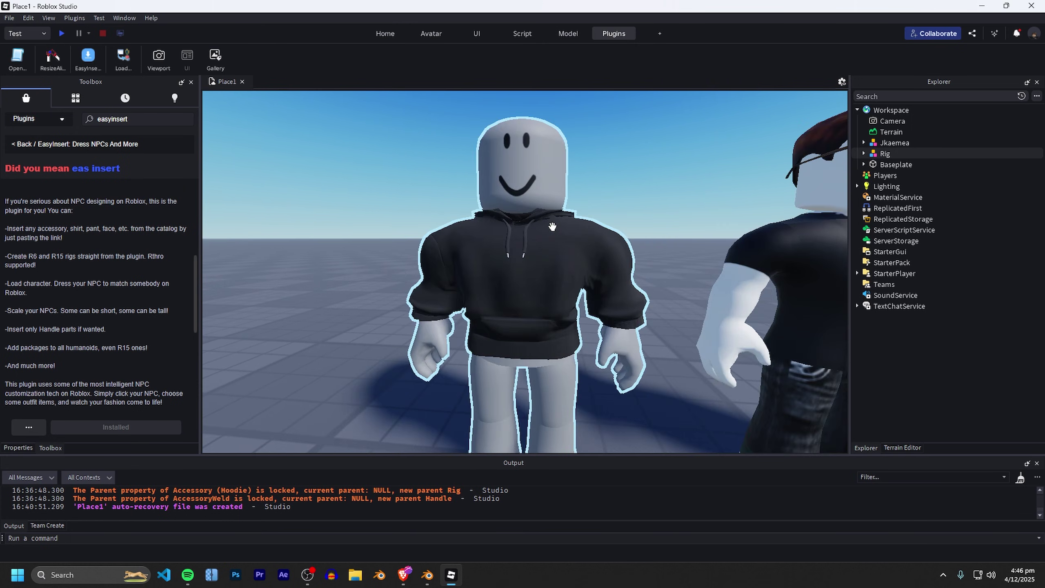
pyautogui.scroll(-4, 551, 227)
pyautogui.scroll(4, 520, 275)
pyautogui.scroll(-2, 522, 276)
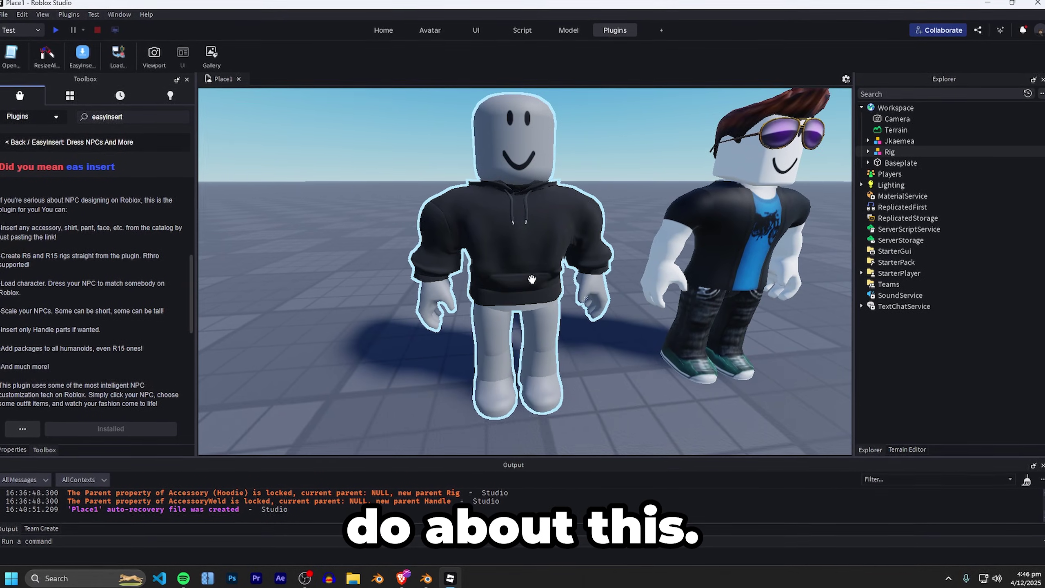
pyautogui.moveTo(532, 279); pyautogui.dragTo(547, 270, button='right')
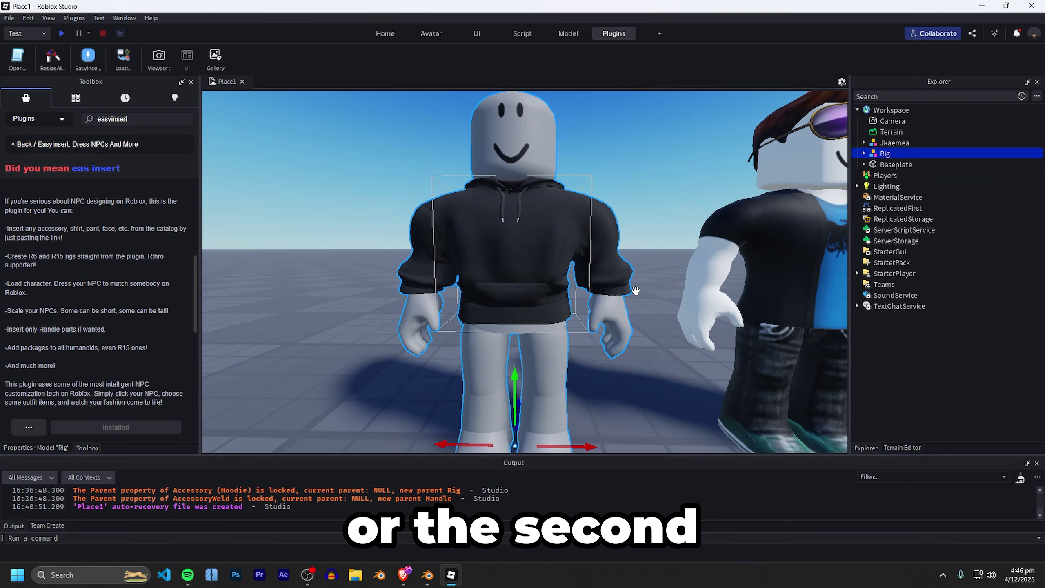
pyautogui.moveTo(635, 289); pyautogui.dragTo(636, 291, button='right')
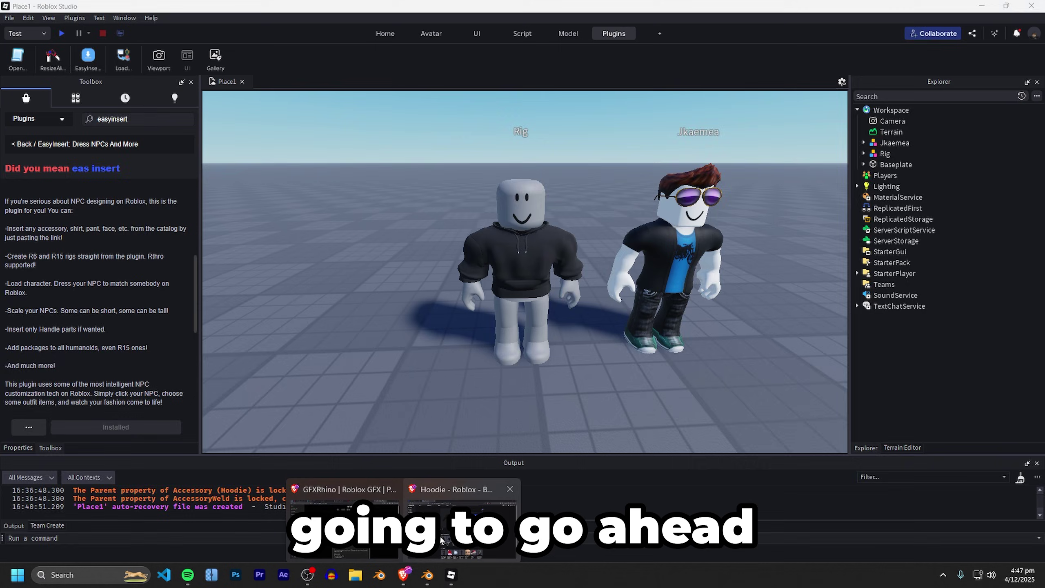
pyautogui.click(440, 540)
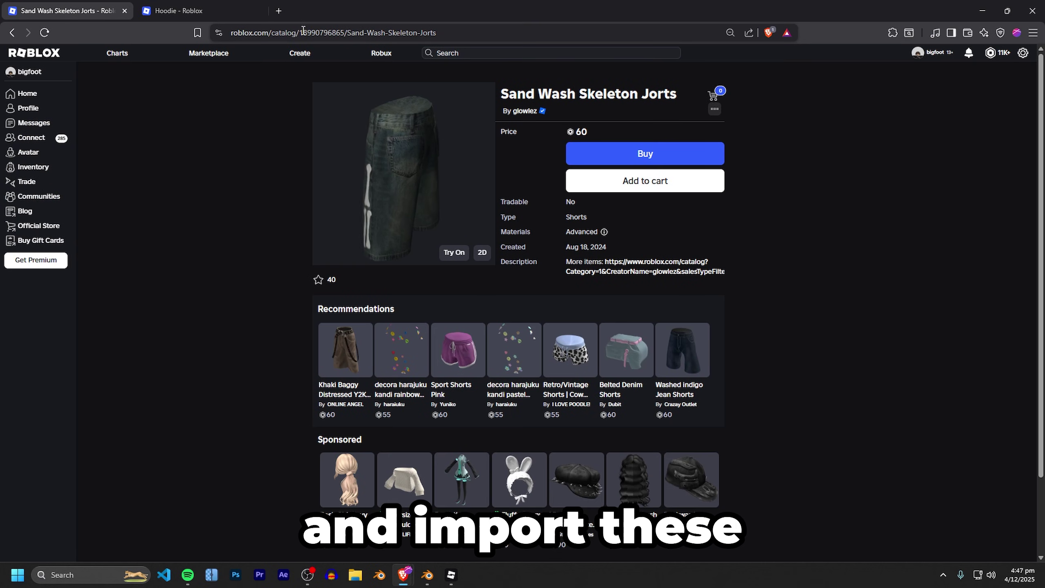
pyautogui.click(452, 578)
pyautogui.click(524, 313)
pyautogui.click(533, 264)
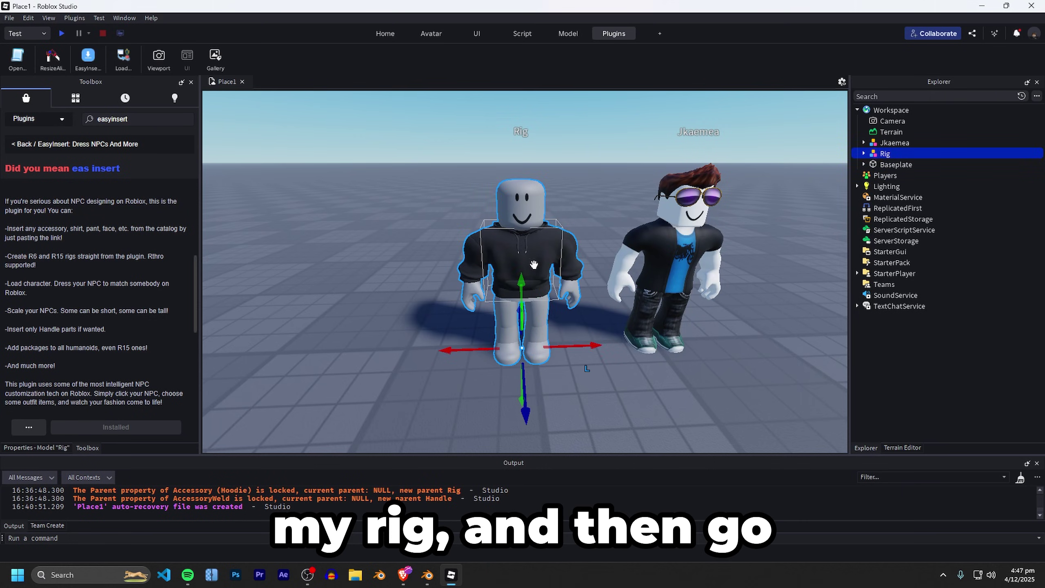
pyautogui.click(82, 58)
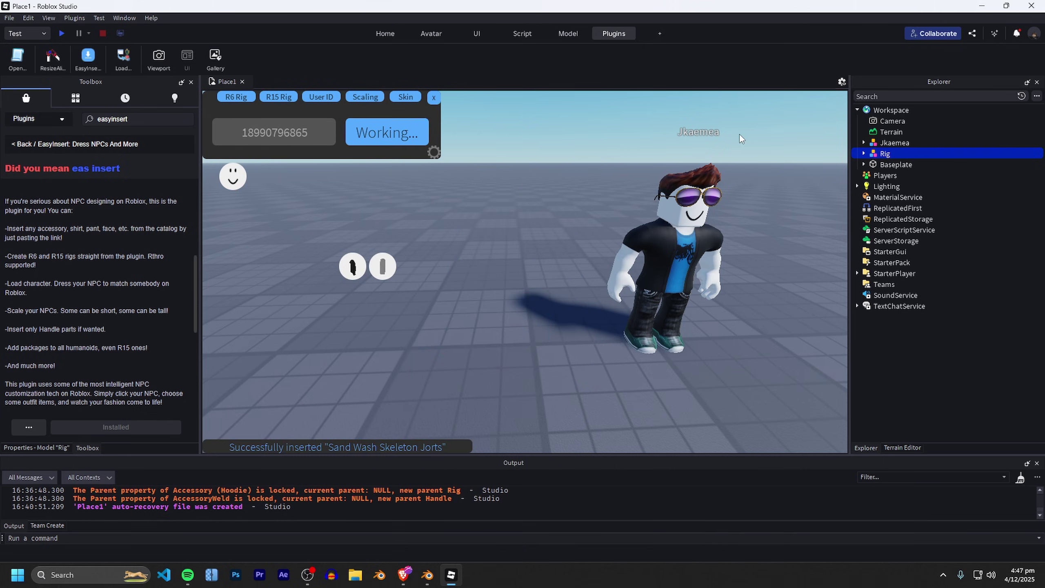
# Focus on the rig and examine how the jorts fit around its waist and legs.
pyautogui.click(876, 153)
pyautogui.press('f')
pyautogui.click(657, 209)
pyautogui.moveTo(657, 208); pyautogui.dragTo(646, 222, button='right')
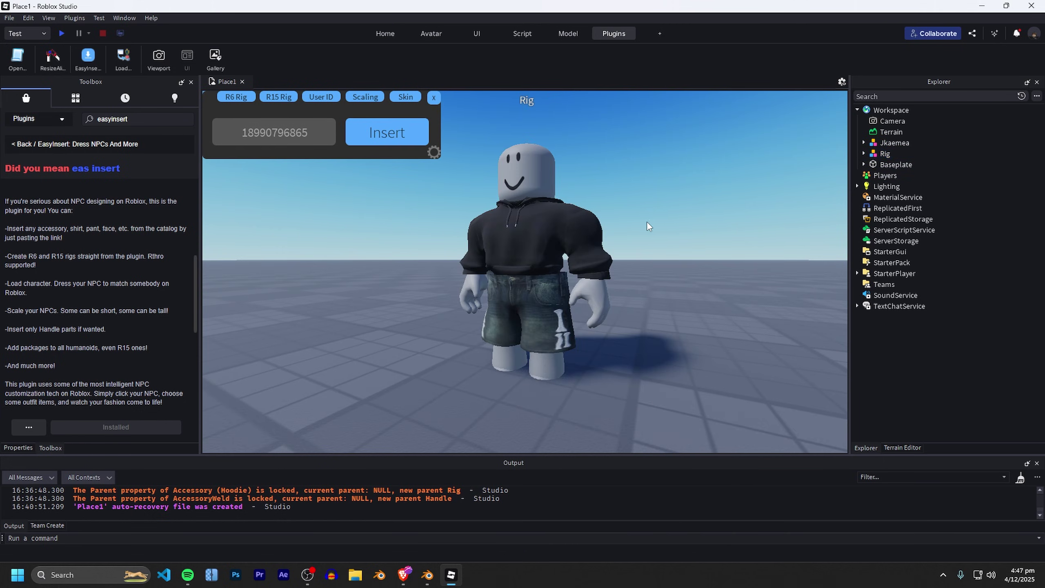
pyautogui.moveTo(576, 299); pyautogui.dragTo(530, 383)
pyautogui.click(621, 376)
pyautogui.scroll(5, 617, 359)
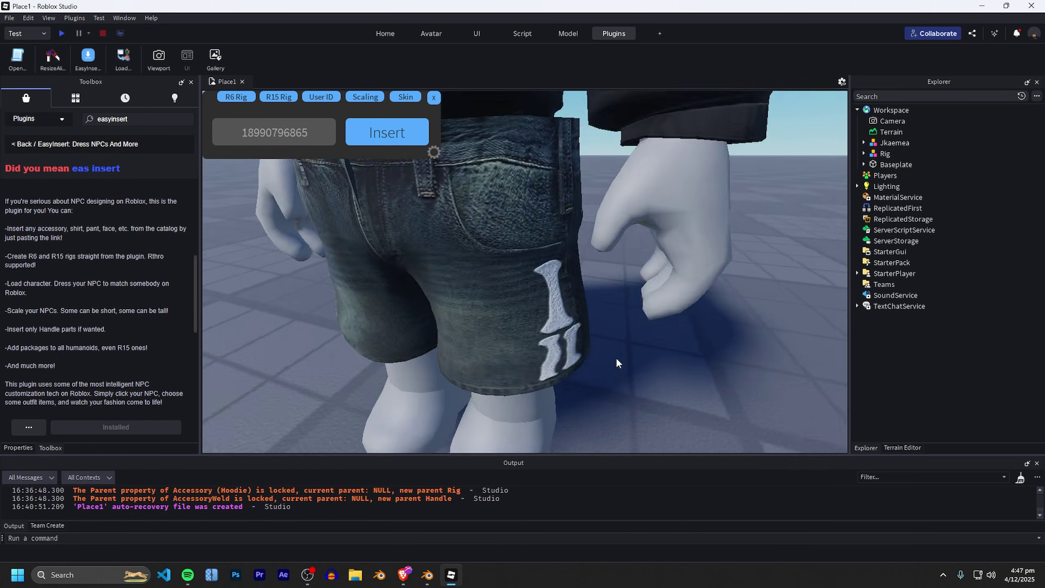
pyautogui.moveTo(617, 358); pyautogui.dragTo(616, 357, button='right')
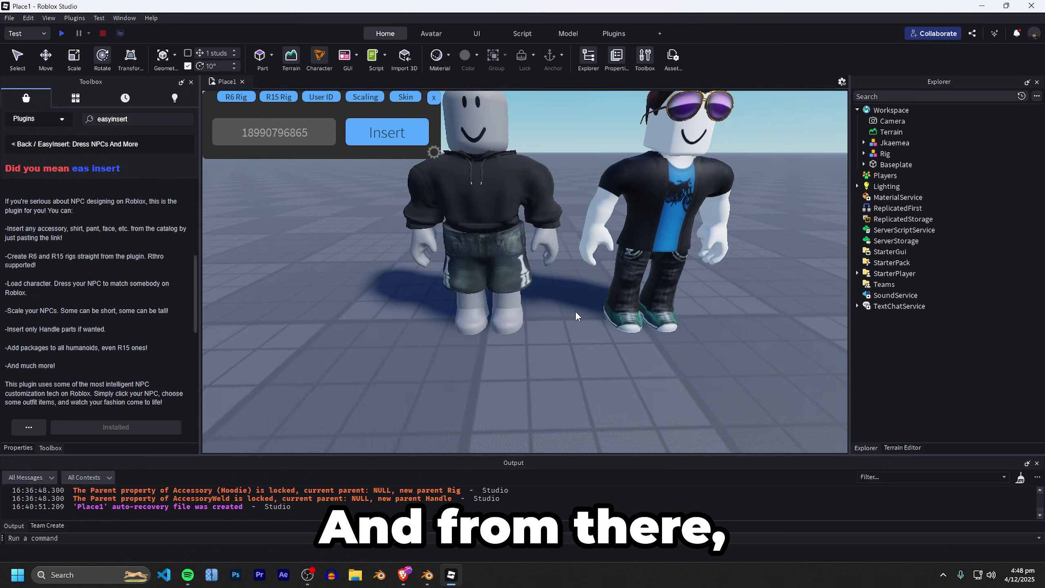
# Check the origin positions of the hoodie rig and of the second character beside it.
pyautogui.click(576, 311)
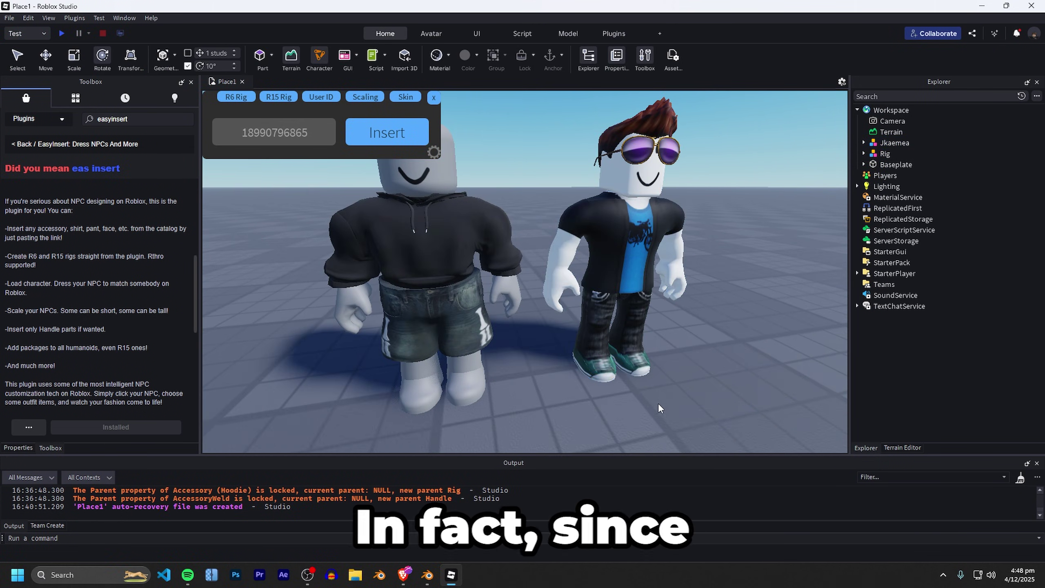
pyautogui.click(617, 246)
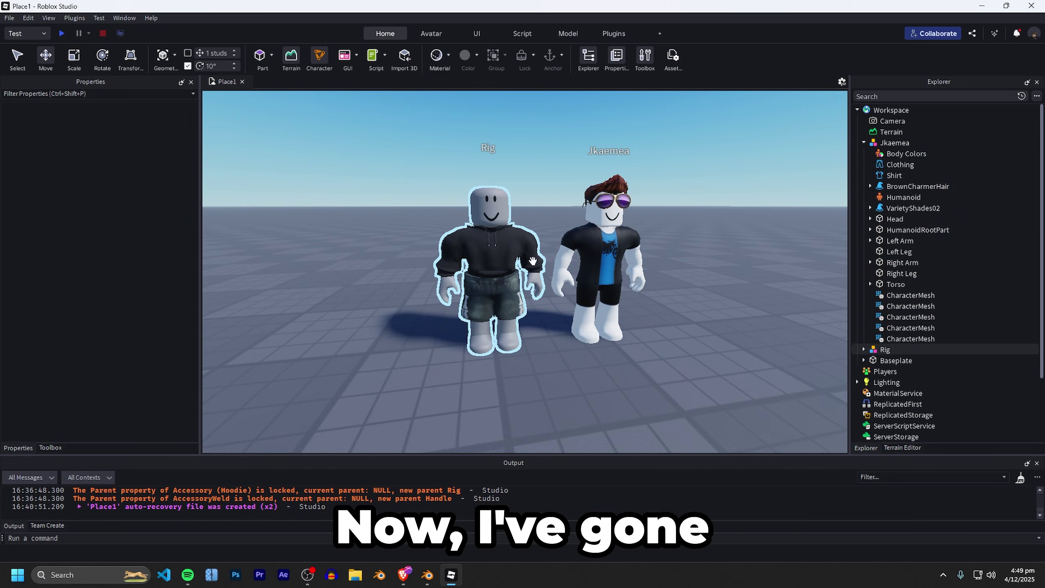
pyautogui.click(504, 208)
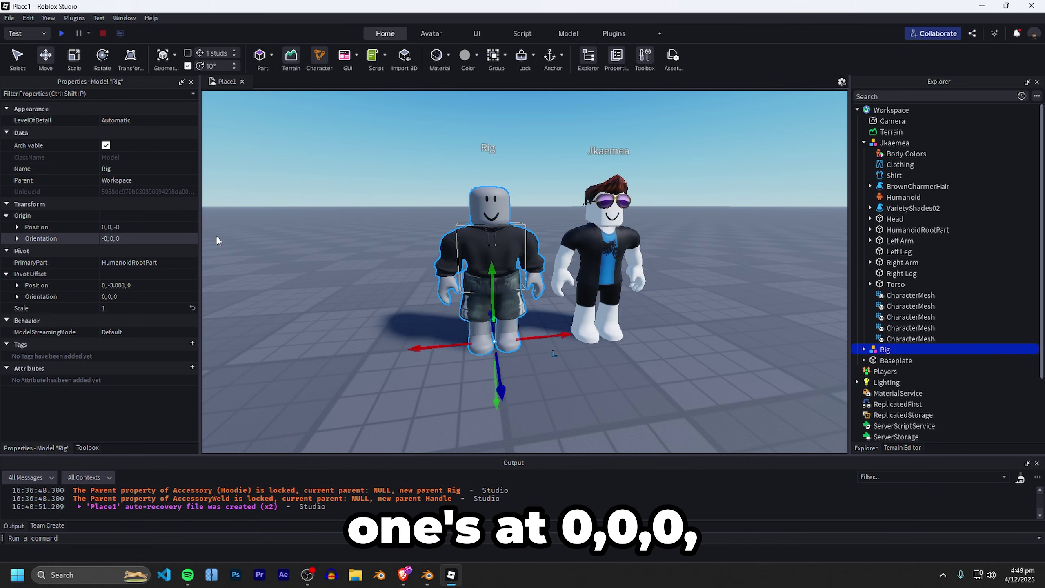
pyautogui.click(611, 250)
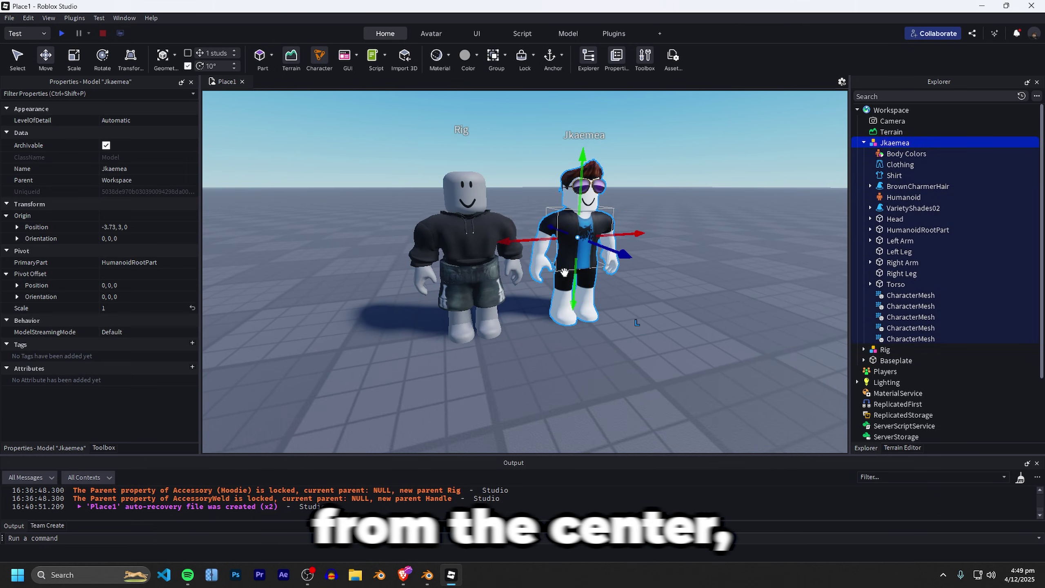
pyautogui.moveTo(521, 243); pyautogui.dragTo(540, 273)
pyautogui.click(653, 339)
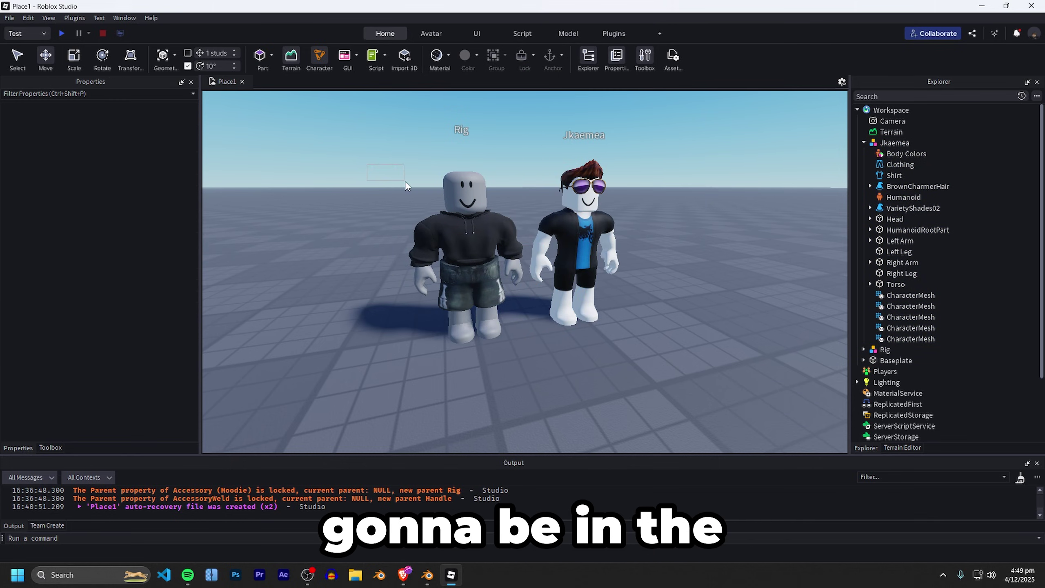
# Select both characters together and open the save and export options for the selection.
pyautogui.moveTo(404, 181); pyautogui.dragTo(648, 313)
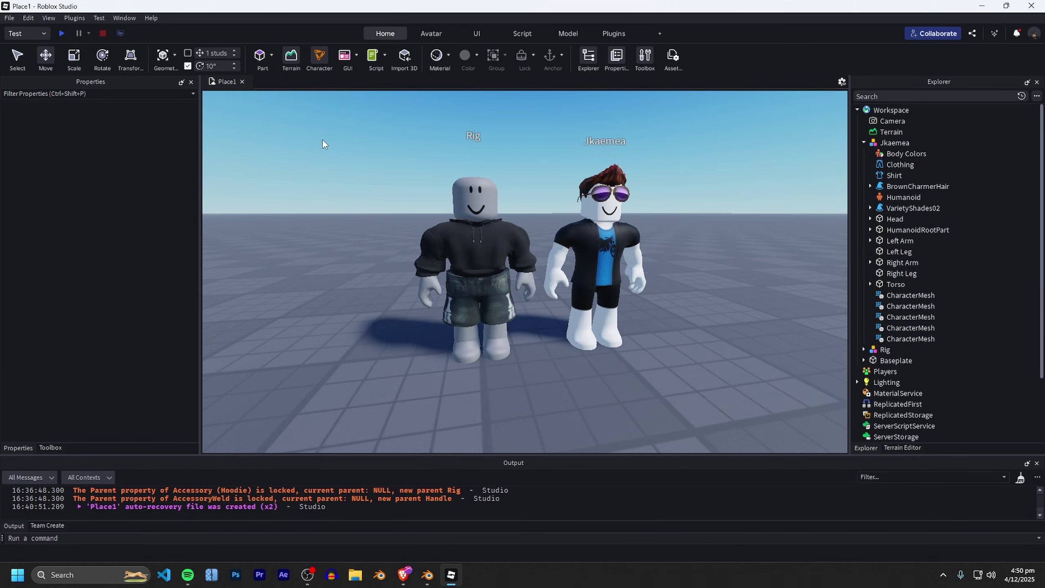
pyautogui.moveTo(321, 139); pyautogui.dragTo(741, 391)
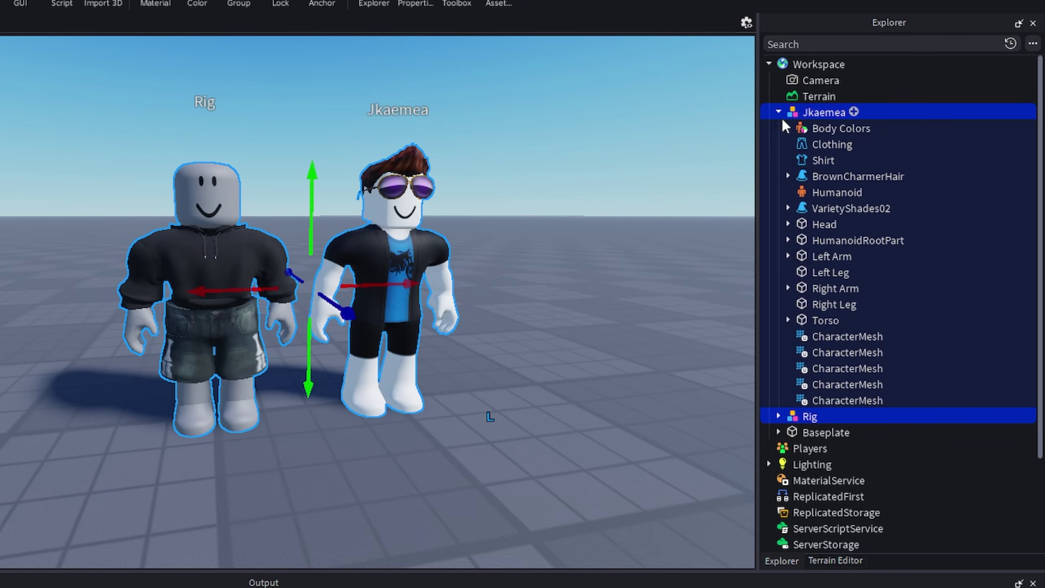
pyautogui.click(778, 112)
pyautogui.rightClick(793, 130)
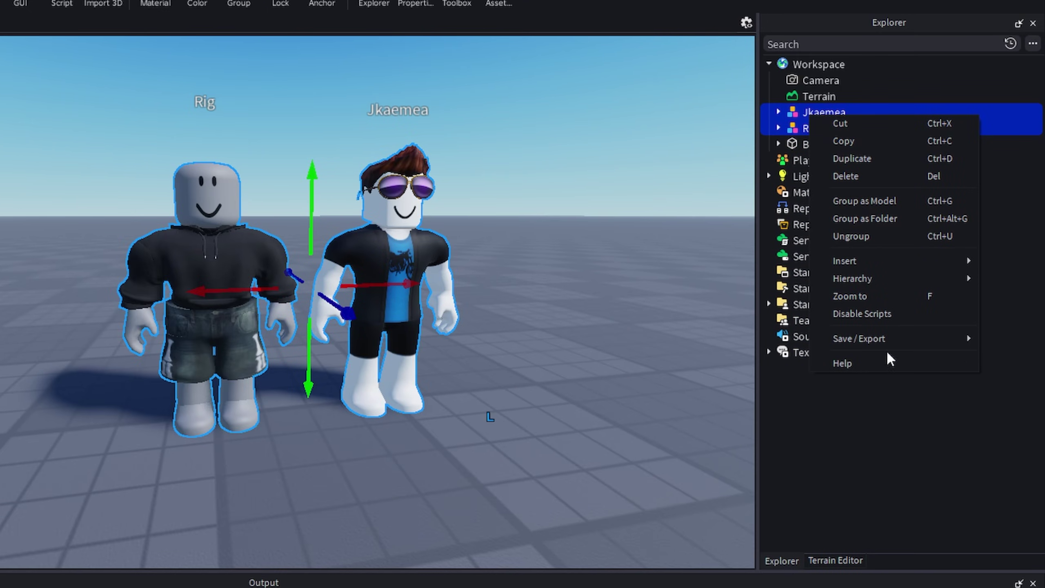
pyautogui.moveTo(867, 348)
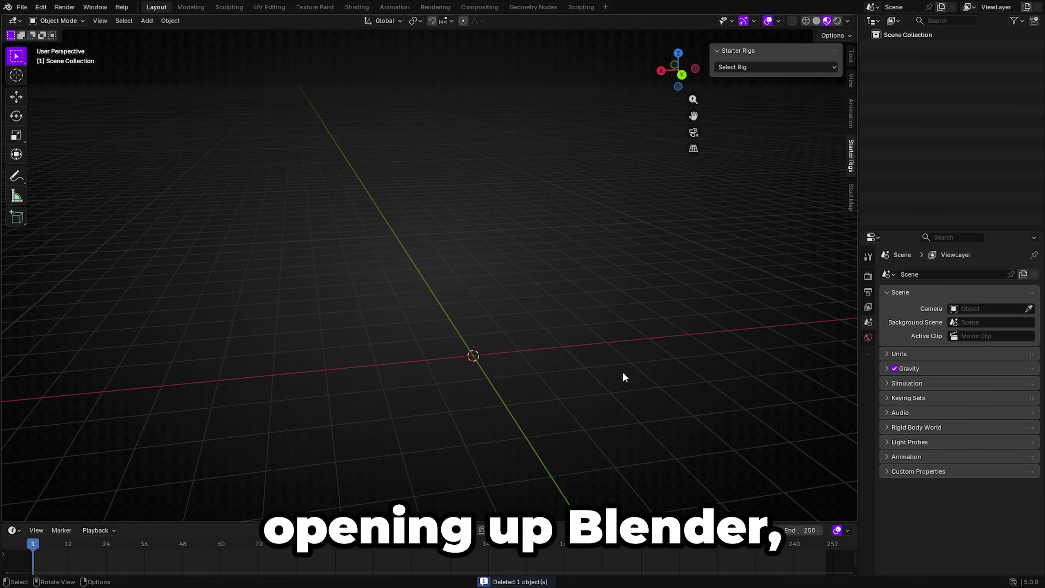
# Switch to Blender and add the Starter Boy Rig to the empty scene.
pyautogui.moveTo(549, 293); pyautogui.dragTo(514, 239, button='middle')
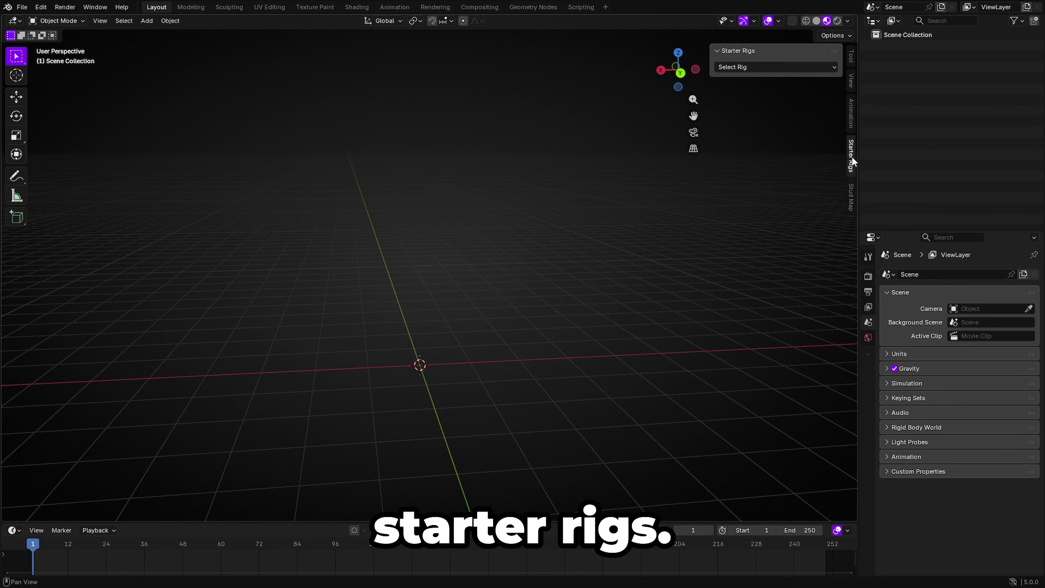
pyautogui.click(755, 65)
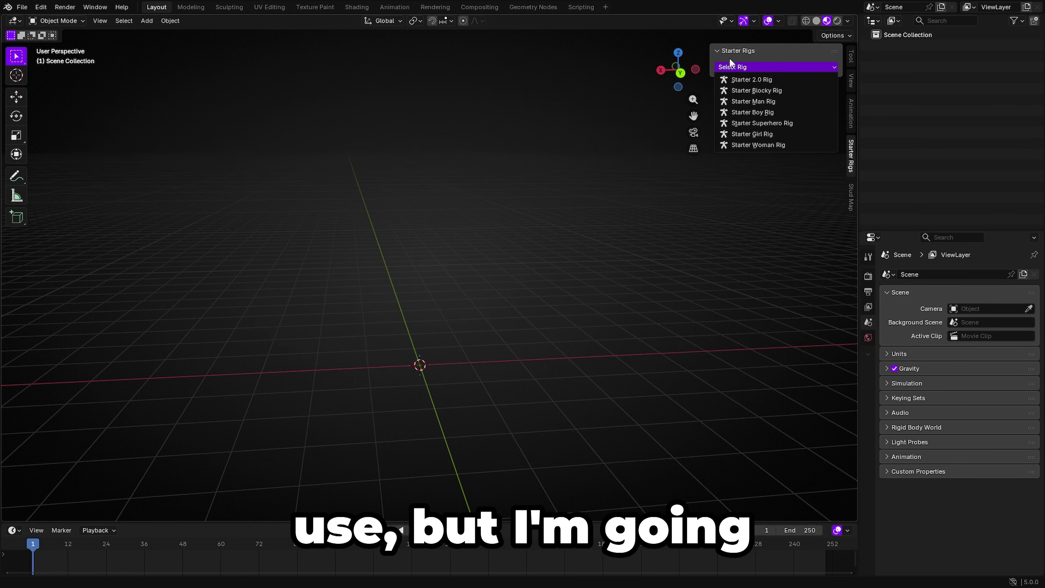
pyautogui.click(766, 112)
pyautogui.moveTo(519, 174); pyautogui.dragTo(551, 152, button='middle')
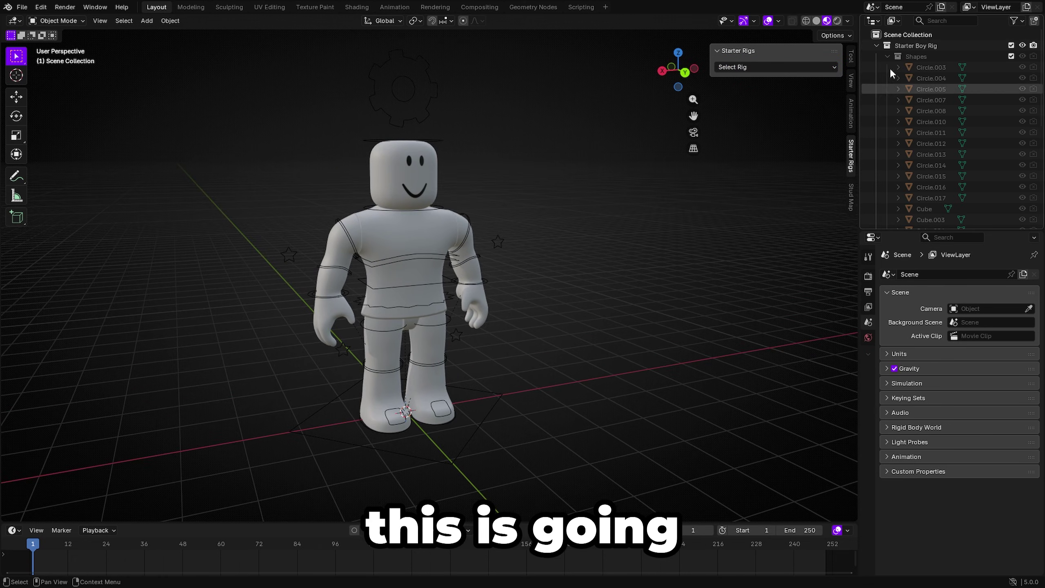
# Remove the Shapes collection from inside the Starter Boy Rig collection.
pyautogui.rightClick(915, 60)
pyautogui.click(896, 99)
pyautogui.moveTo(569, 197); pyautogui.dragTo(539, 204, button='middle')
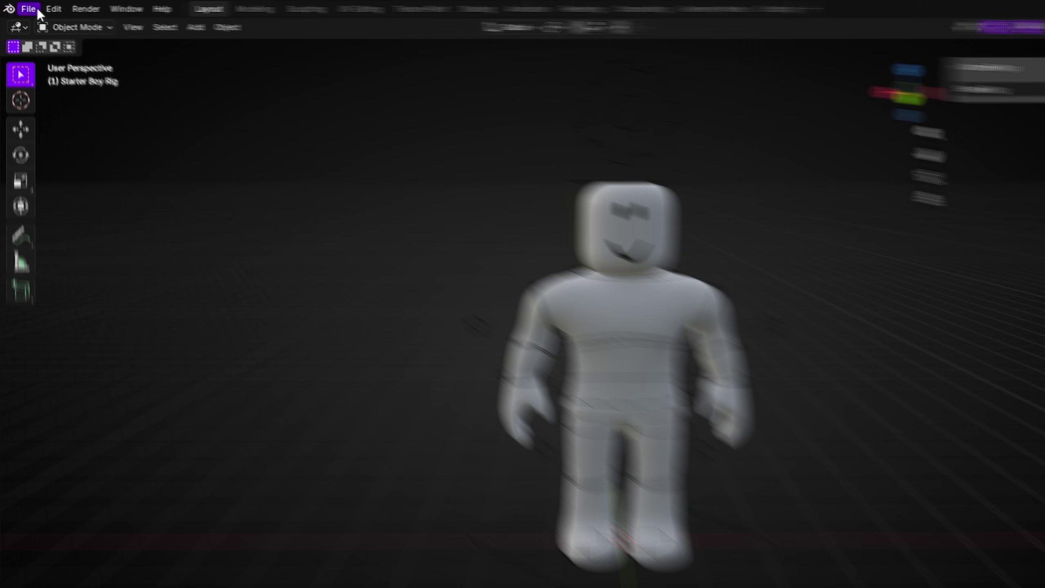
# Import 3dclothing.obj as a Wavefront OBJ from the 3dclothing tutorial folder with Split By Group enabled.
pyautogui.click(25, 8)
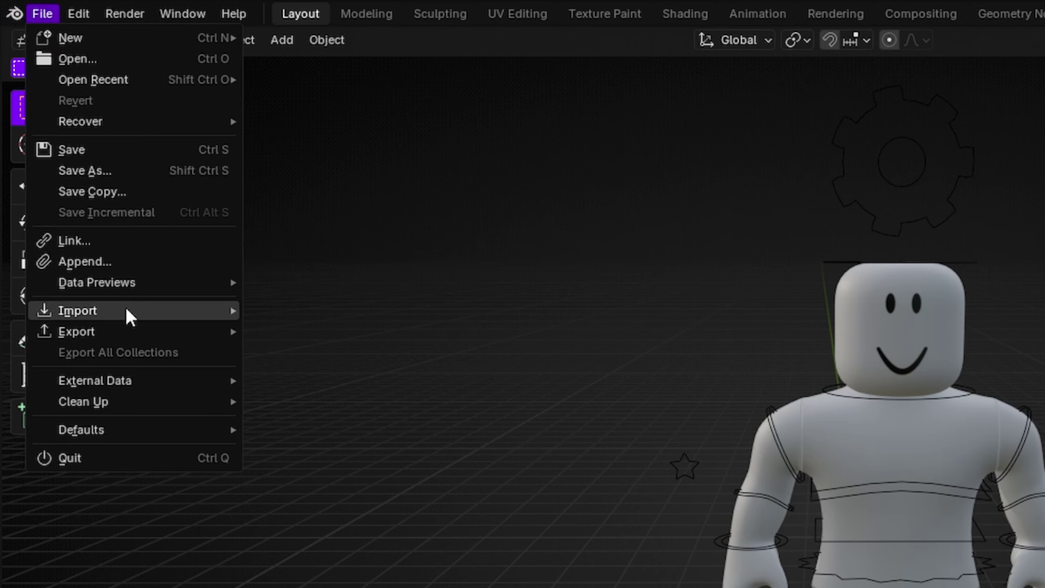
pyautogui.moveTo(129, 317)
pyautogui.click(345, 371)
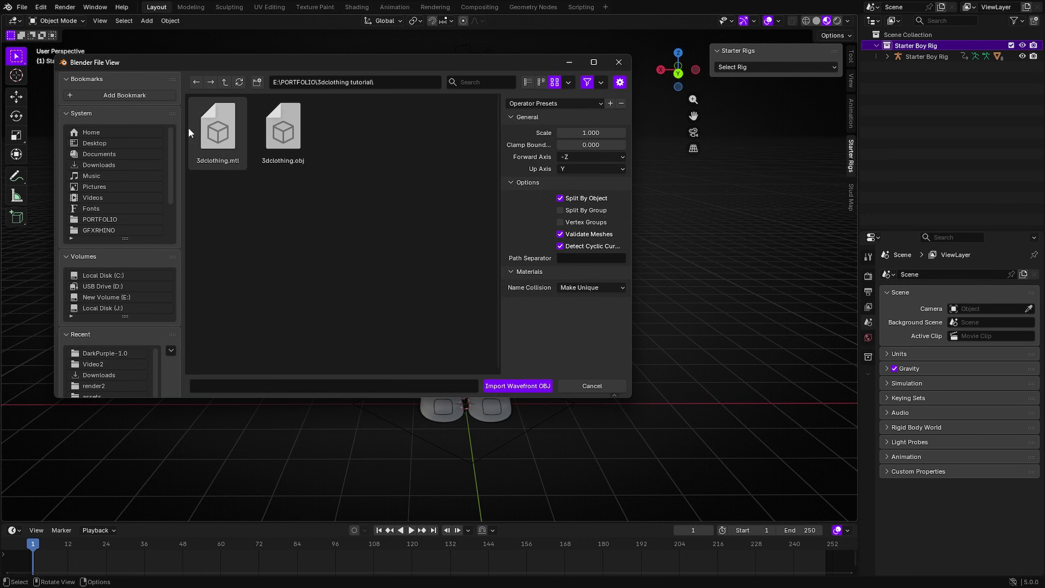
pyautogui.moveTo(311, 69); pyautogui.dragTo(300, 120)
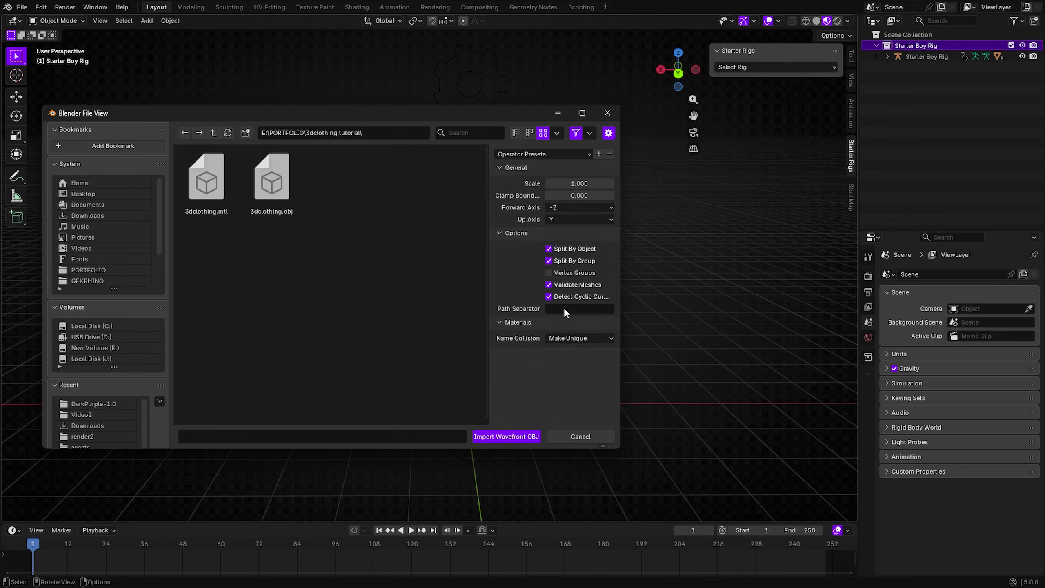
pyautogui.click(513, 436)
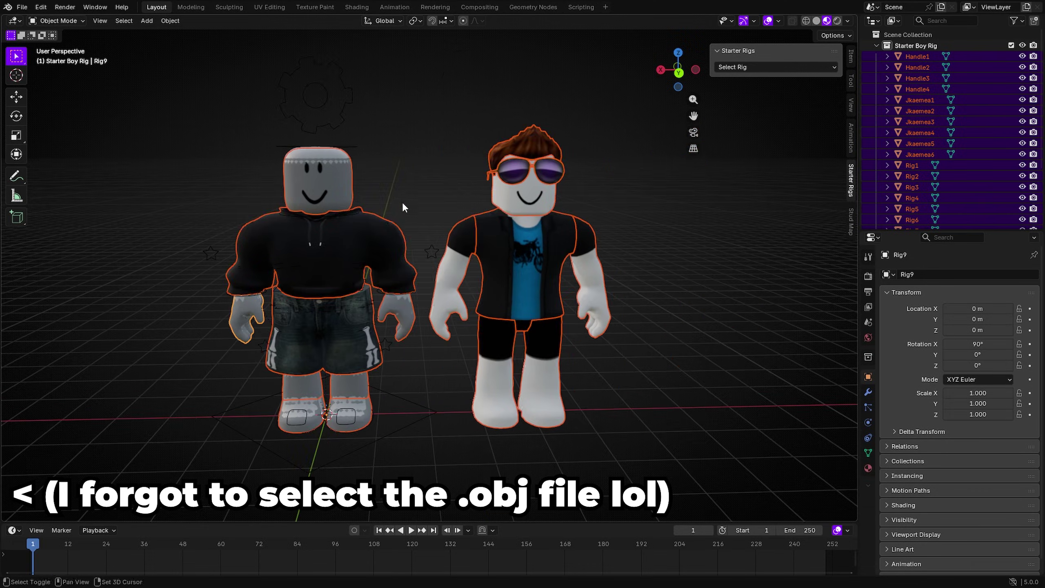
# Test-move the second character's torso and one arm individually, undoing each move.
pyautogui.moveTo(376, 192); pyautogui.dragTo(652, 208, button='middle')
pyautogui.click(601, 188)
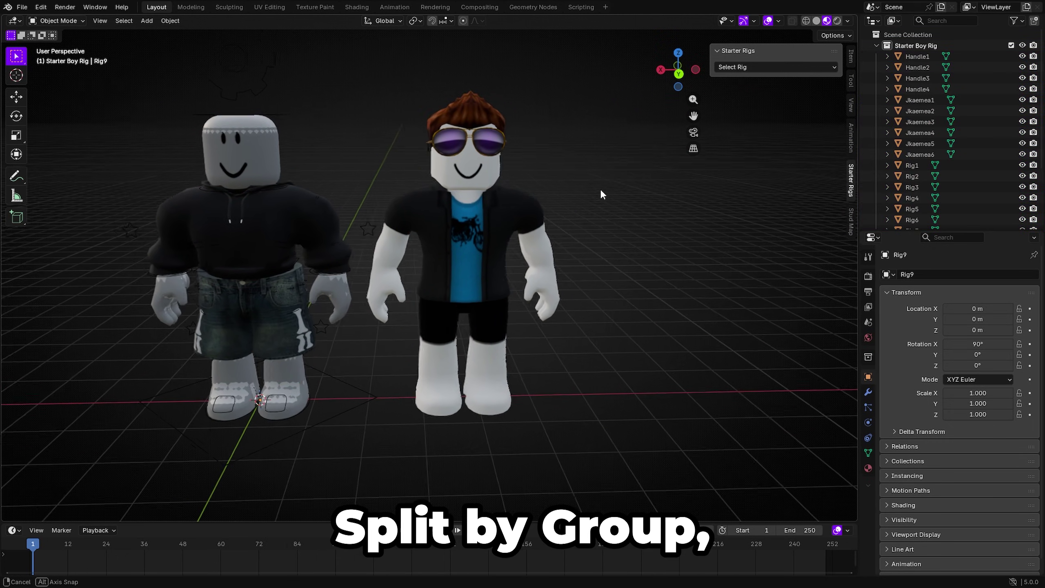
pyautogui.click(480, 208)
pyautogui.press('g')
pyautogui.click(671, 324)
pyautogui.hotkey('ctrl', 'z')
pyautogui.click(524, 218)
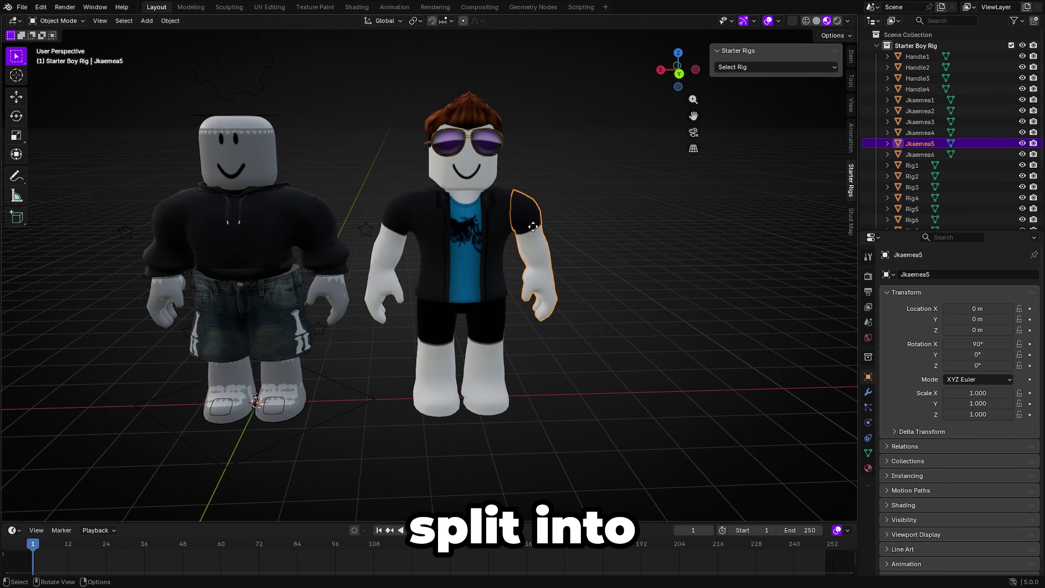
pyautogui.press('g')
pyautogui.click(644, 310)
pyautogui.hotkey('ctrl', 'z')
# Delete the second character's torso, arms, legs and head, keeping only its hair and sunglasses.
pyautogui.keyDown('shift'); pyautogui.moveTo(523, 281); pyautogui.dragTo(589, 271, button='middle'); pyautogui.keyUp('shift')
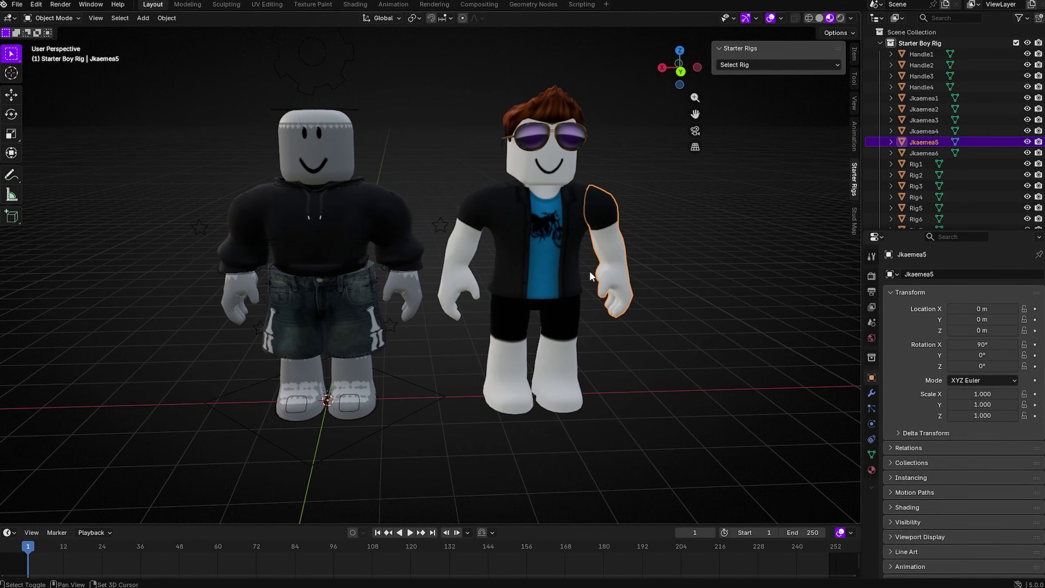
pyautogui.moveTo(640, 355); pyautogui.dragTo(467, 229)
pyautogui.press('x')
pyautogui.click(466, 228)
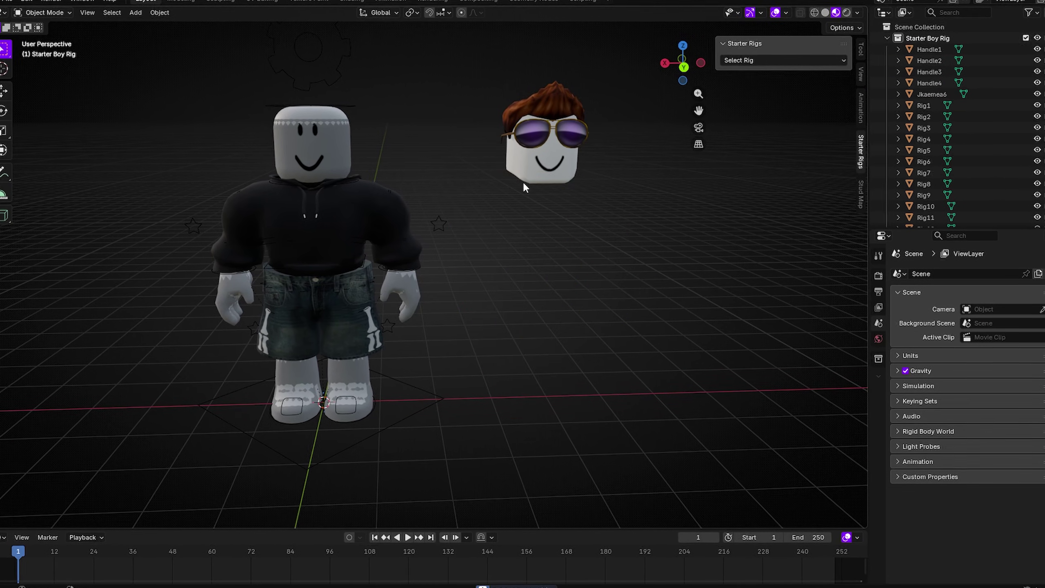
pyautogui.click(534, 175)
pyautogui.press('x')
pyautogui.click(517, 173)
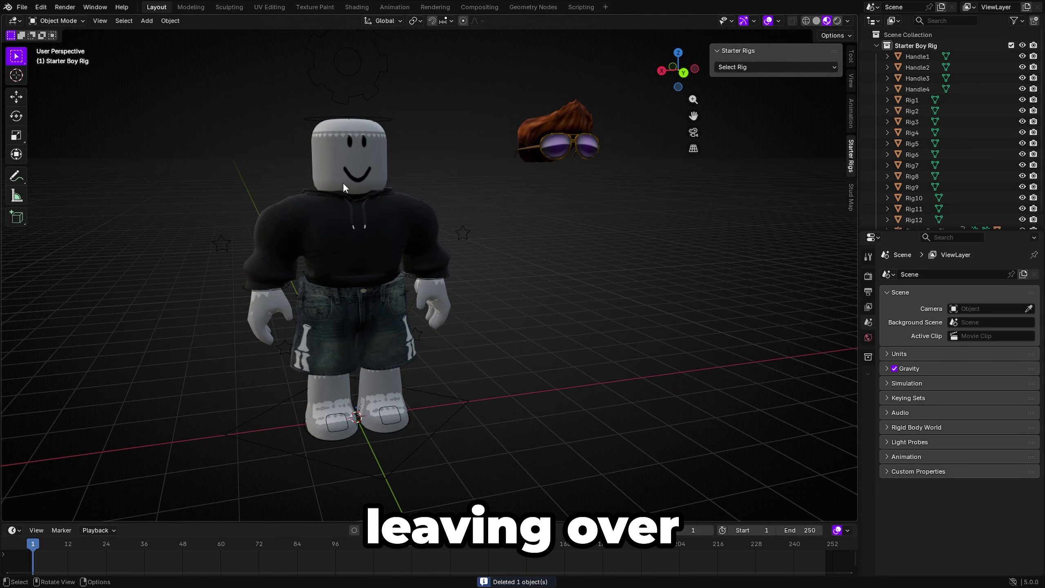
# Delete the leftover imported head piece and the meshes Rig1 through Rig11, keeping the clothing and accessory meshes.
pyautogui.click(323, 150)
pyautogui.click(349, 167)
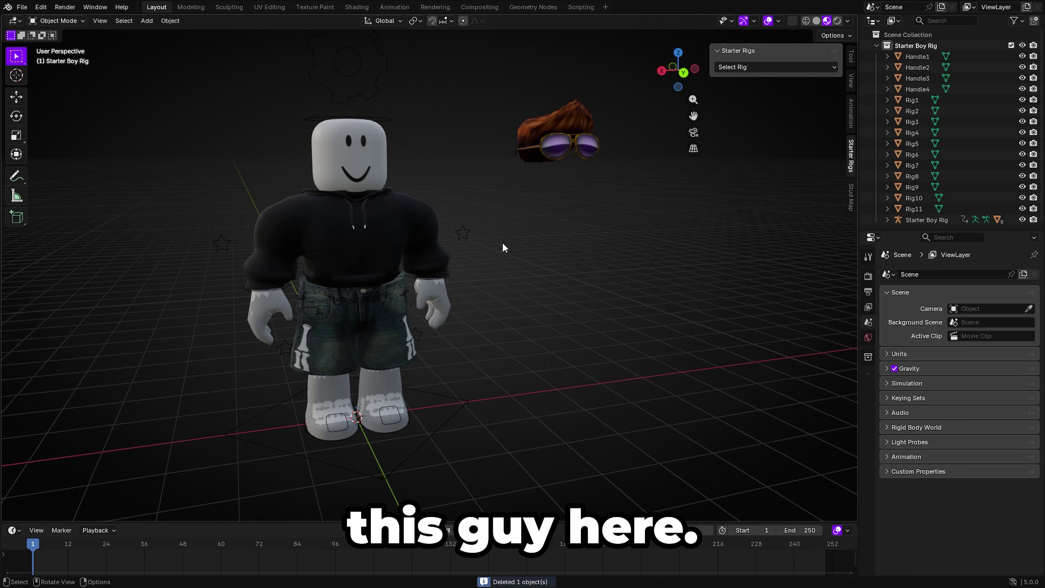
pyautogui.click(921, 105)
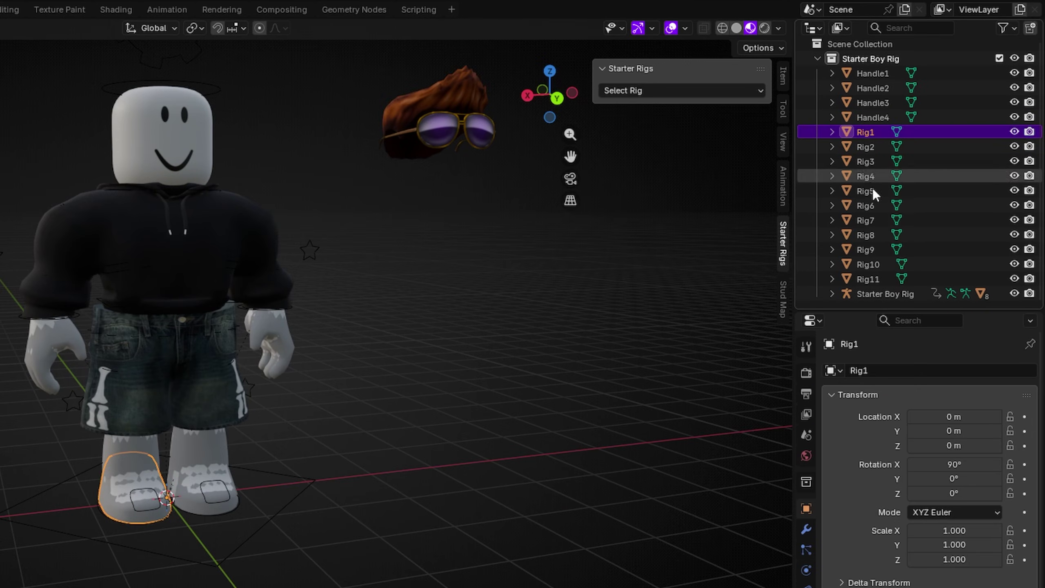
pyautogui.keyDown('shift'); pyautogui.click(872, 275); pyautogui.keyUp('shift')
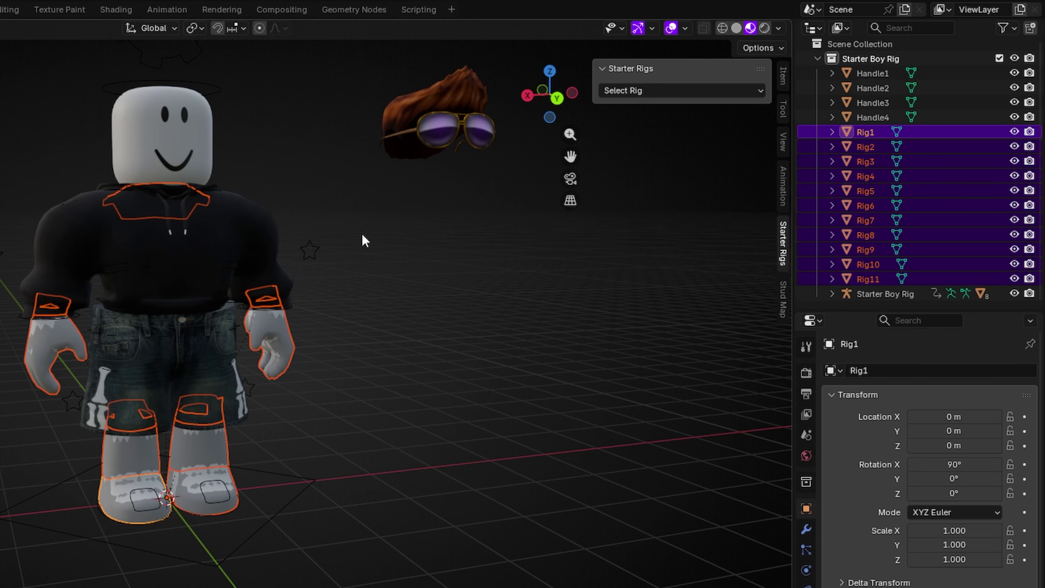
pyautogui.press('Delete')
# Test-move the hoodie and the shorts individually on the character, undoing each move.
pyautogui.click(187, 322)
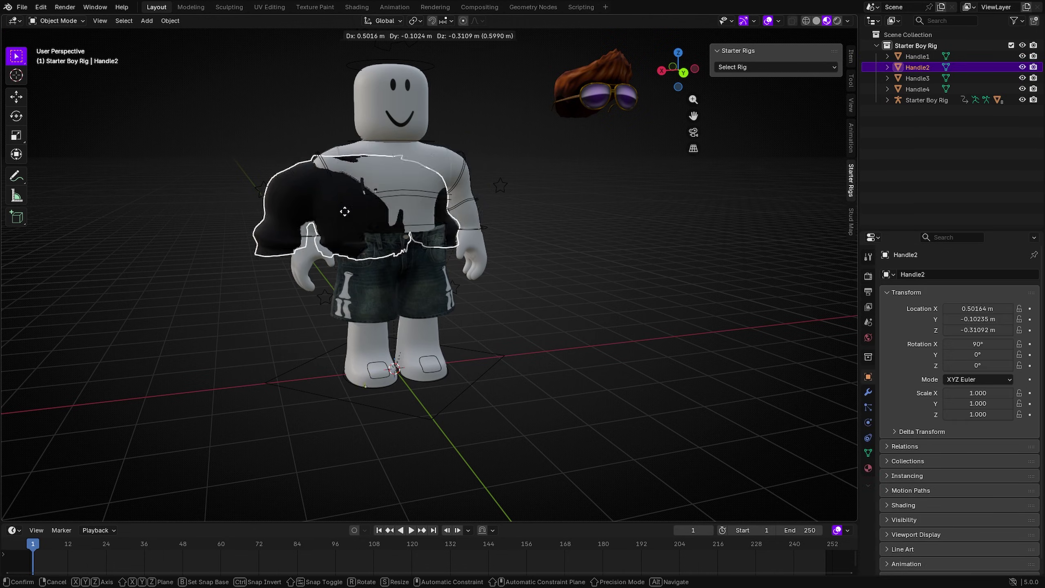
pyautogui.click(408, 262)
pyautogui.press('g')
pyautogui.click(353, 334)
pyautogui.hotkey('ctrl', 'z')
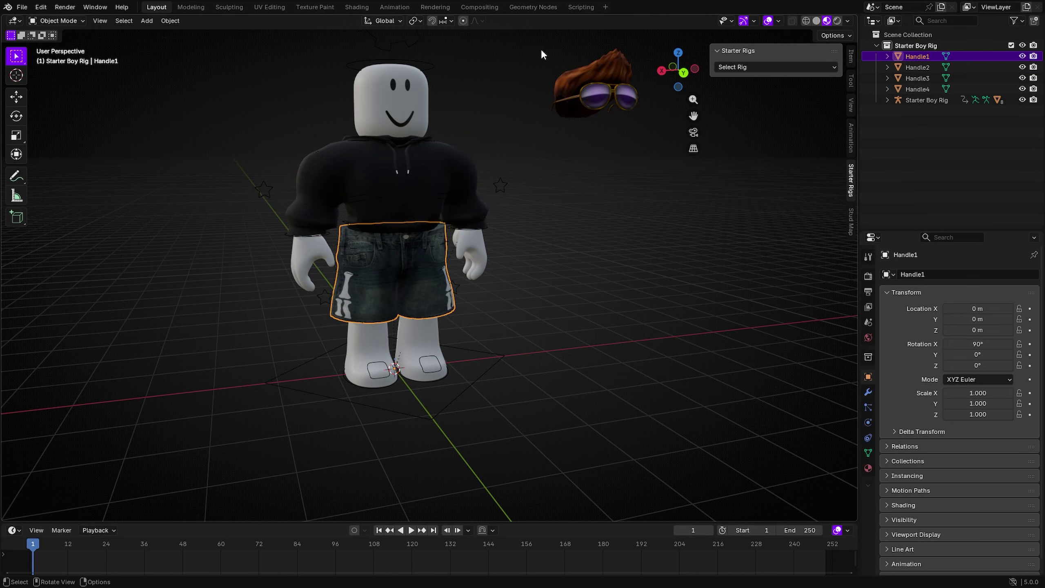
# Select the hair and sunglasses together and set their origins to their geometry.
pyautogui.keyDown('shift'); pyautogui.moveTo(633, 151); pyautogui.dragTo(627, 188, button='middle'); pyautogui.keyUp('shift')
pyautogui.click(626, 187)
pyautogui.click(398, 268)
pyautogui.moveTo(398, 268); pyautogui.dragTo(372, 271, button='middle')
pyautogui.moveTo(672, 220); pyautogui.dragTo(562, 135)
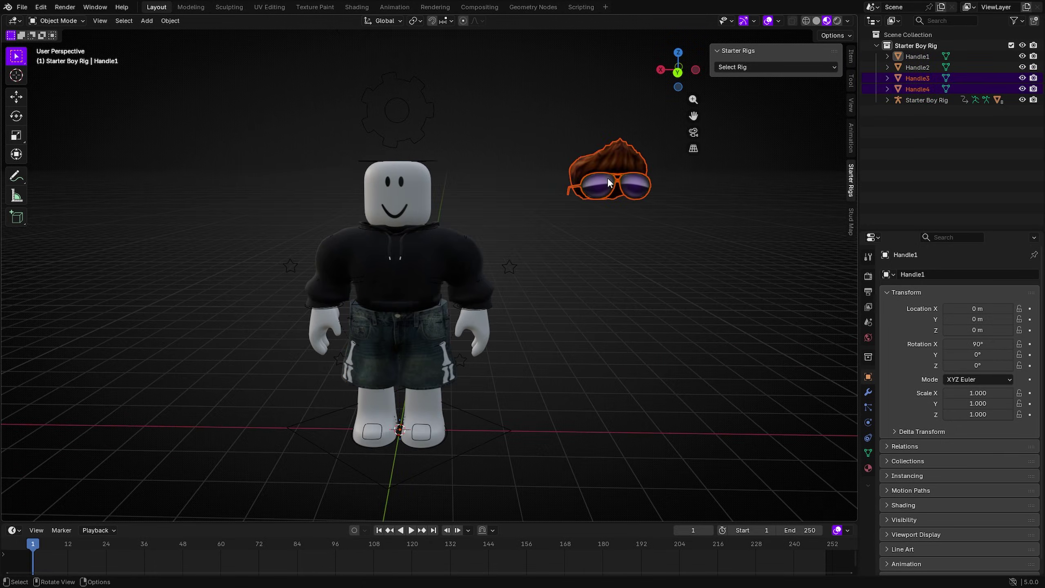
pyautogui.rightClick(603, 183)
pyautogui.moveTo(583, 235)
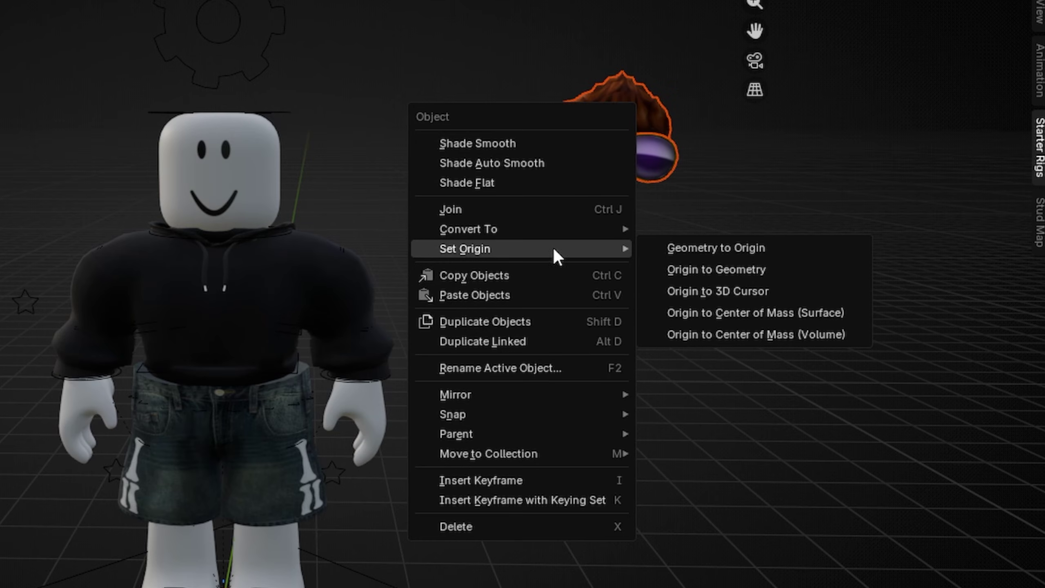
pyautogui.click(727, 272)
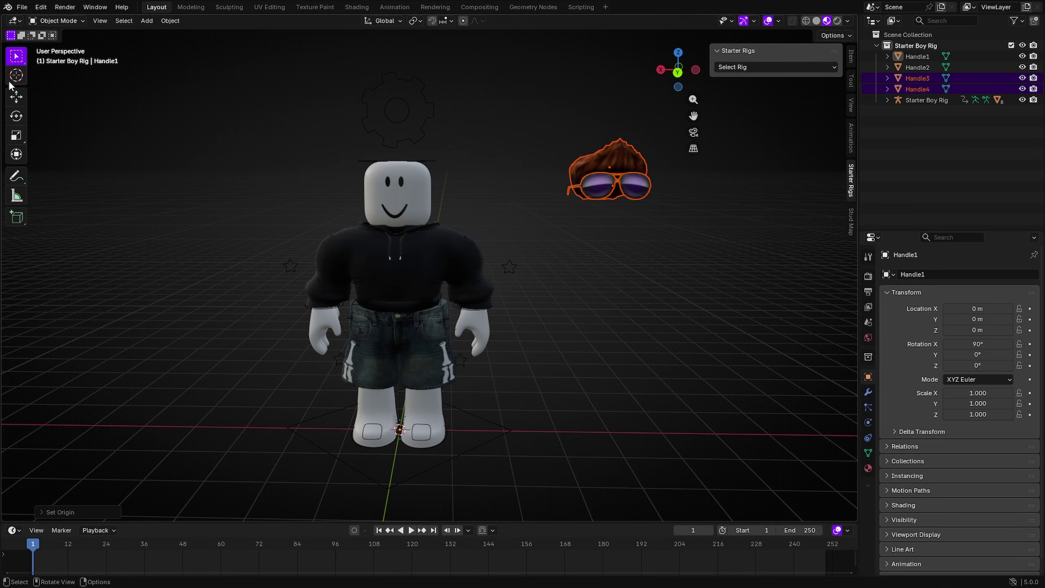
# Move the hair and sunglasses onto the character's head and parent both to the Starter Boy Rig.
pyautogui.moveTo(576, 178); pyautogui.dragTo(376, 167)
pyautogui.moveTo(359, 165); pyautogui.dragTo(357, 165)
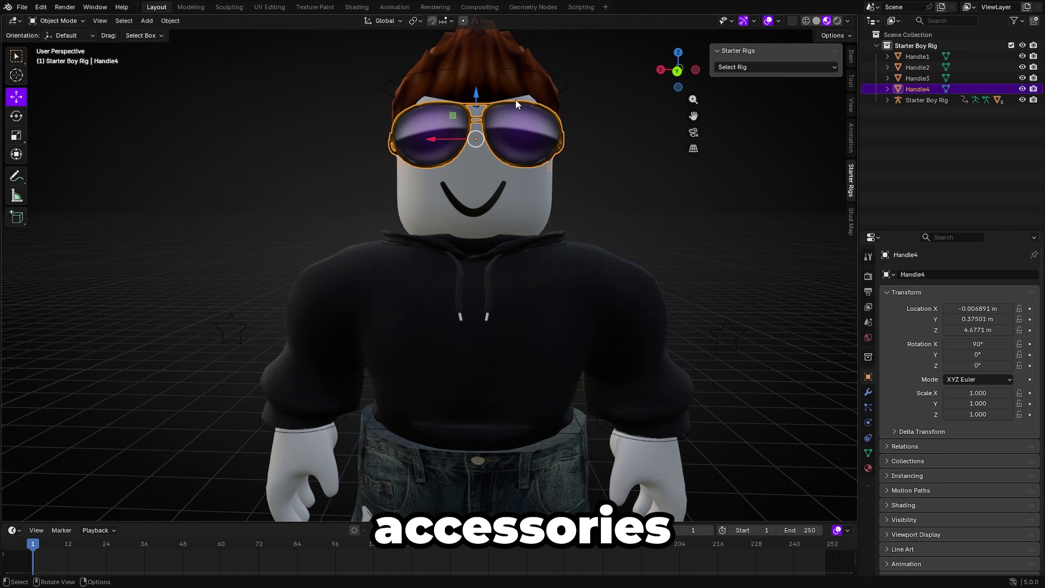
pyautogui.keyDown('shift'); pyautogui.click(552, 91); pyautogui.keyUp('shift')
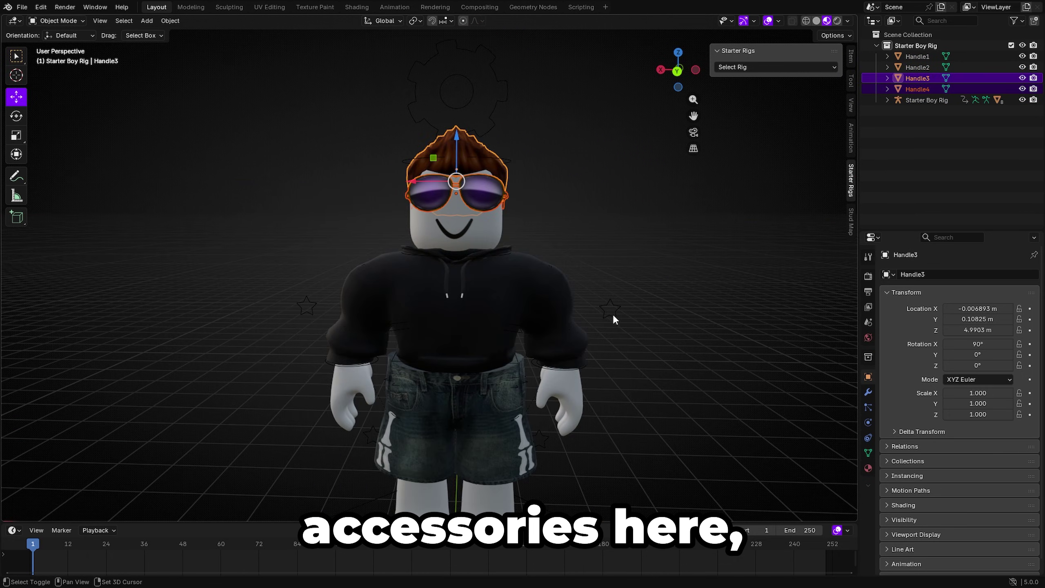
pyautogui.press('a')
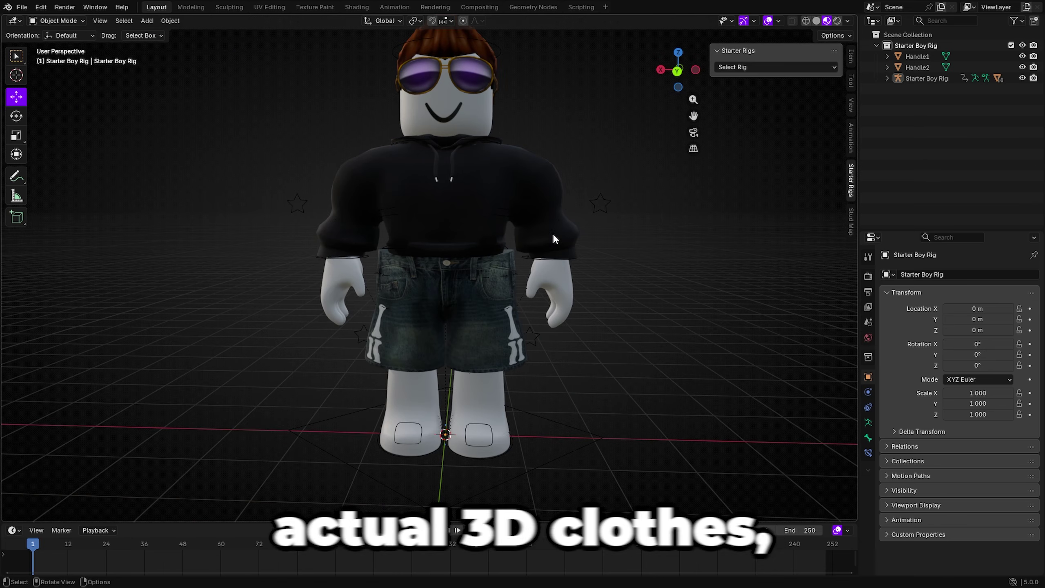
# Select the shorts and the hoodie and set their origins to their geometry.
pyautogui.scroll(4, 553, 234)
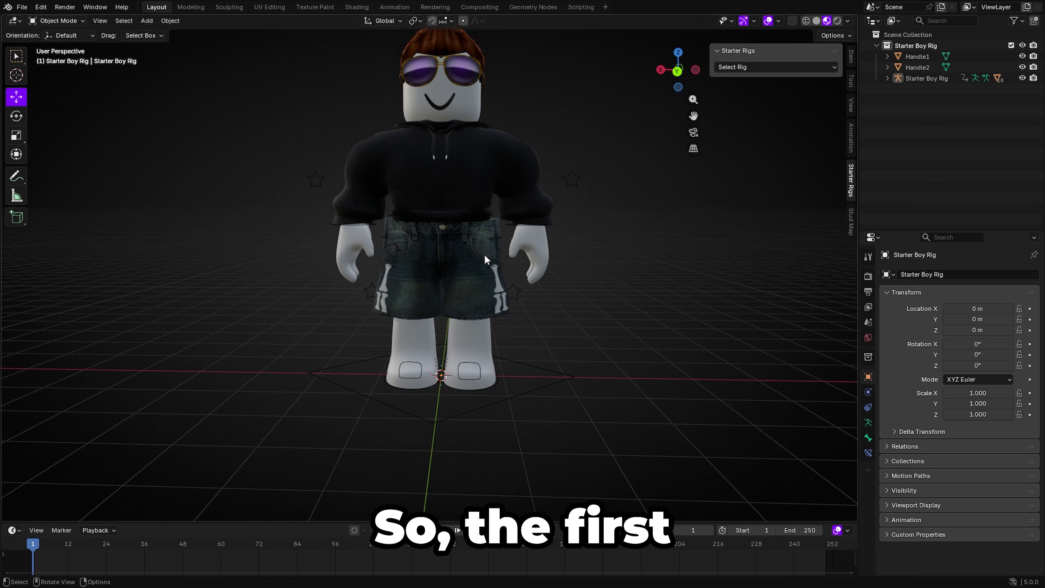
pyautogui.click(484, 254)
pyautogui.scroll(5, 543, 234)
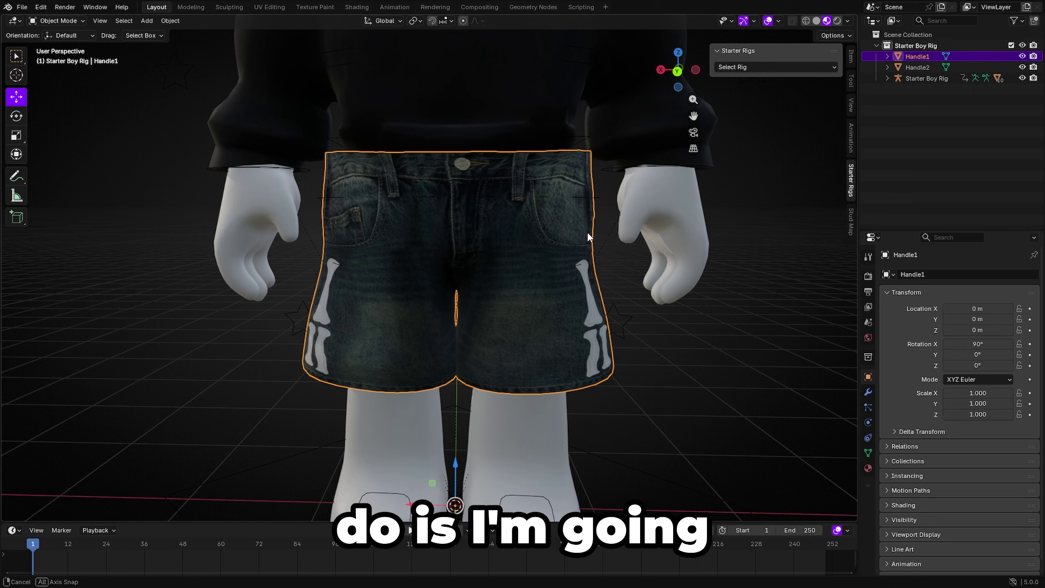
pyautogui.moveTo(588, 233); pyautogui.dragTo(584, 234, button='middle')
pyautogui.scroll(-4, 584, 233)
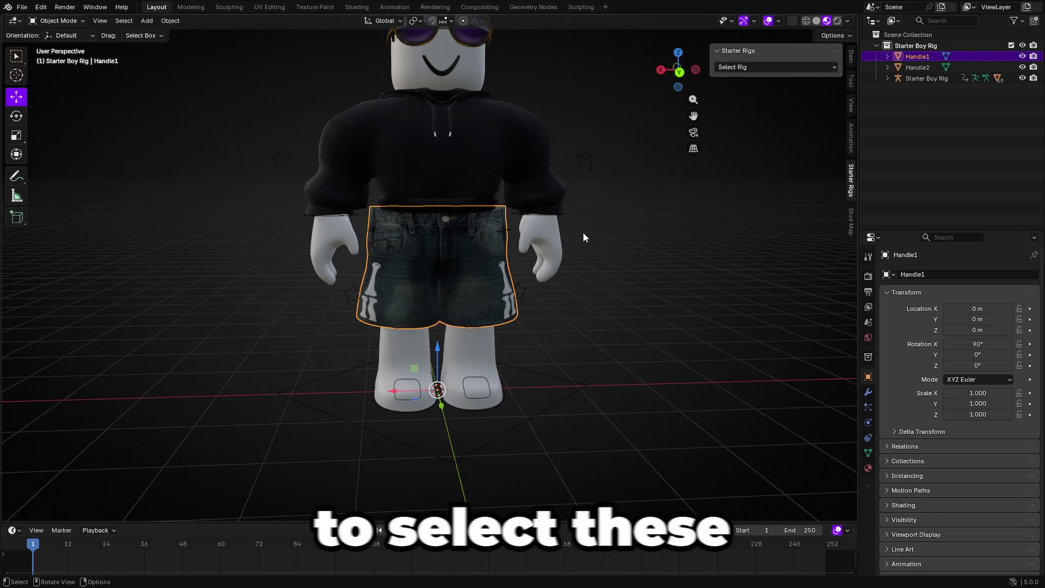
pyautogui.rightClick(450, 272)
pyautogui.keyDown('shift'); pyautogui.click(469, 194); pyautogui.keyUp('shift')
pyautogui.keyDown('shift'); pyautogui.click(459, 239); pyautogui.keyUp('shift')
pyautogui.rightClick(459, 239)
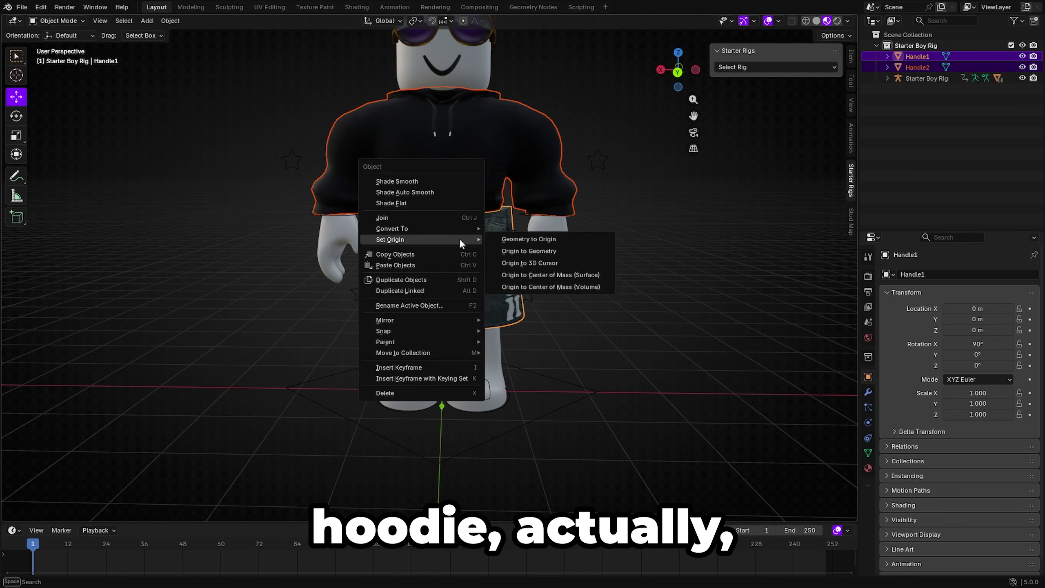
pyautogui.click(516, 248)
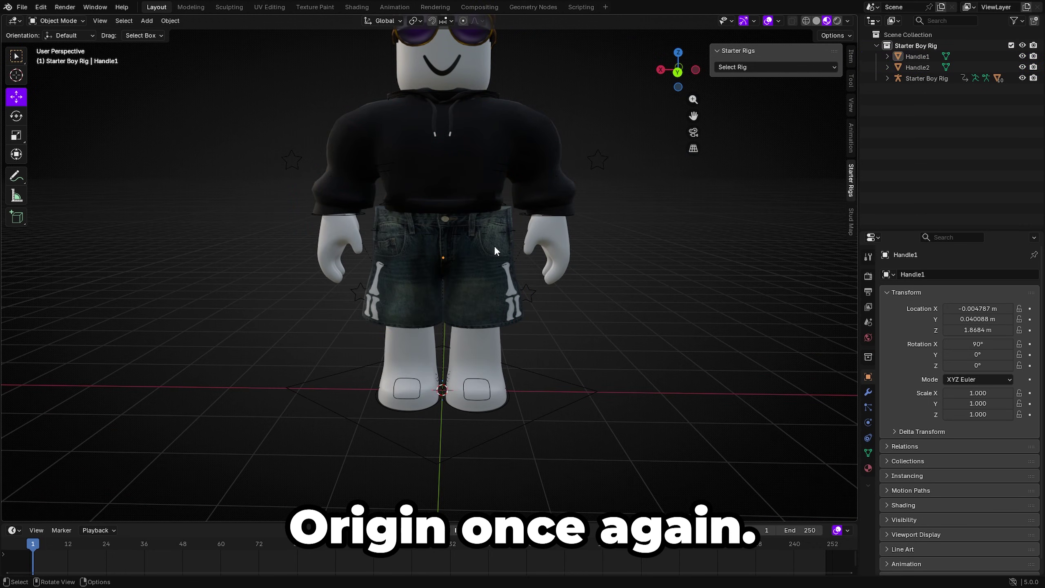
# Lower the shorts to about Z 1.47 m and narrow them to an X scale of about 0.926.
pyautogui.click(493, 245)
pyautogui.scroll(2, 494, 245)
pyautogui.press('s')
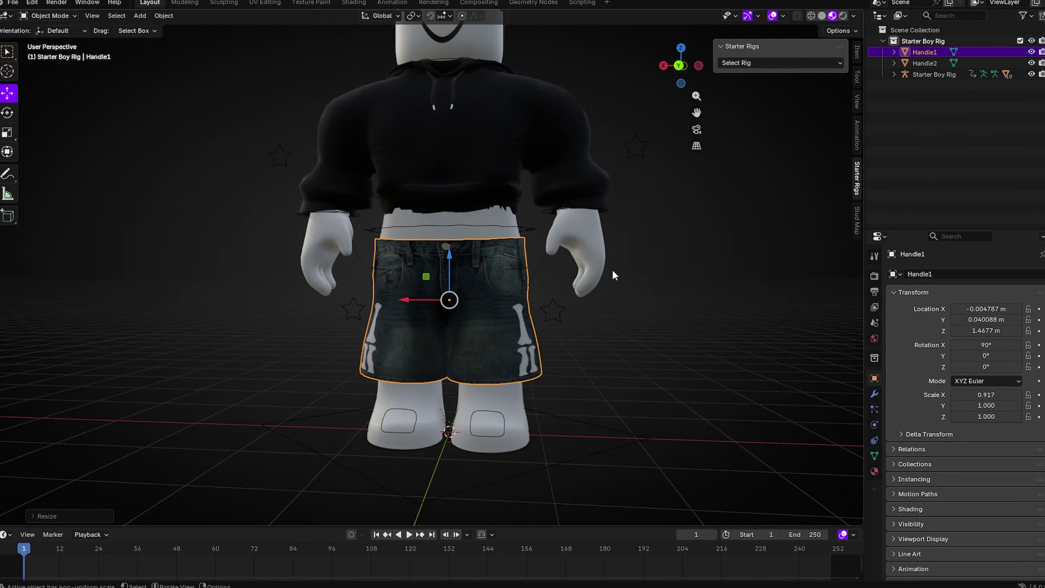
pyautogui.press('s')
pyautogui.click(617, 271)
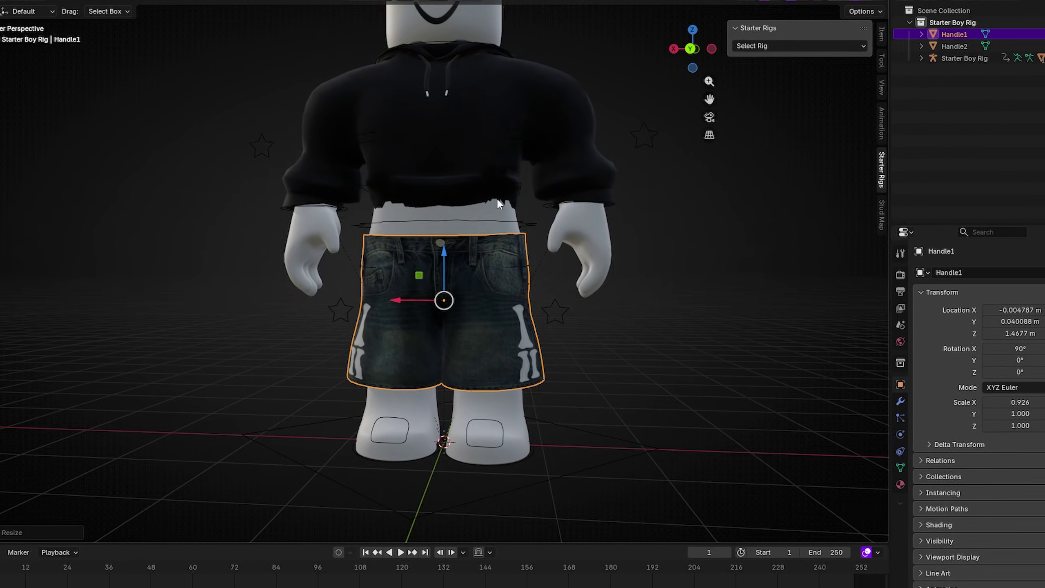
# Examine the hoodie's lower hem above the shorts, checking its mesh in Edit Mode and test-moving it.
pyautogui.keyDown('shift'); pyautogui.moveTo(496, 198); pyautogui.dragTo(506, 267, button='middle'); pyautogui.keyUp('shift')
pyautogui.click(493, 247)
pyautogui.press('Tab')
pyautogui.press('Tab')
pyautogui.press('g')
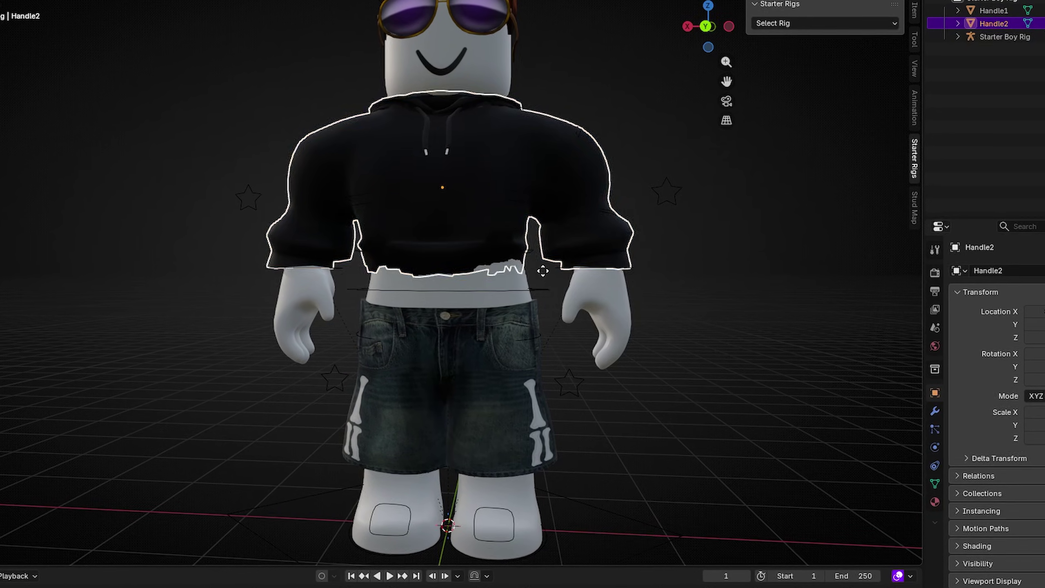
pyautogui.moveTo(473, 243)
pyautogui.mouseDown(button='middle')
pyautogui.moveTo(420, 232)
pyautogui.moveTo(545, 256)
pyautogui.moveTo(482, 243)
pyautogui.mouseUp(button='middle')
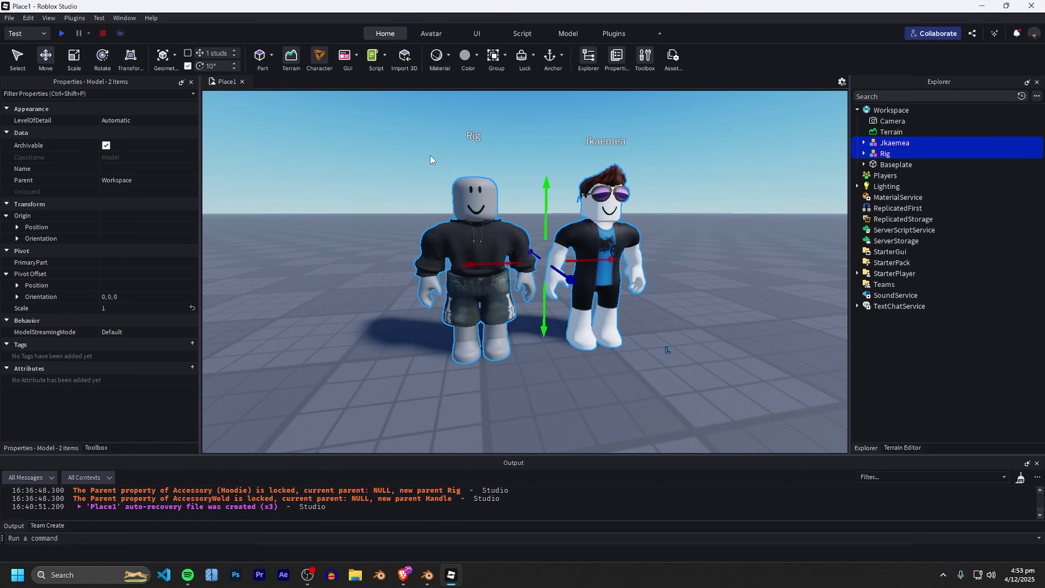
# Switch to Roblox Studio and delete the shorts accessory from the Rig model, keeping the hoodie.
pyautogui.click(547, 353)
pyautogui.click(461, 275)
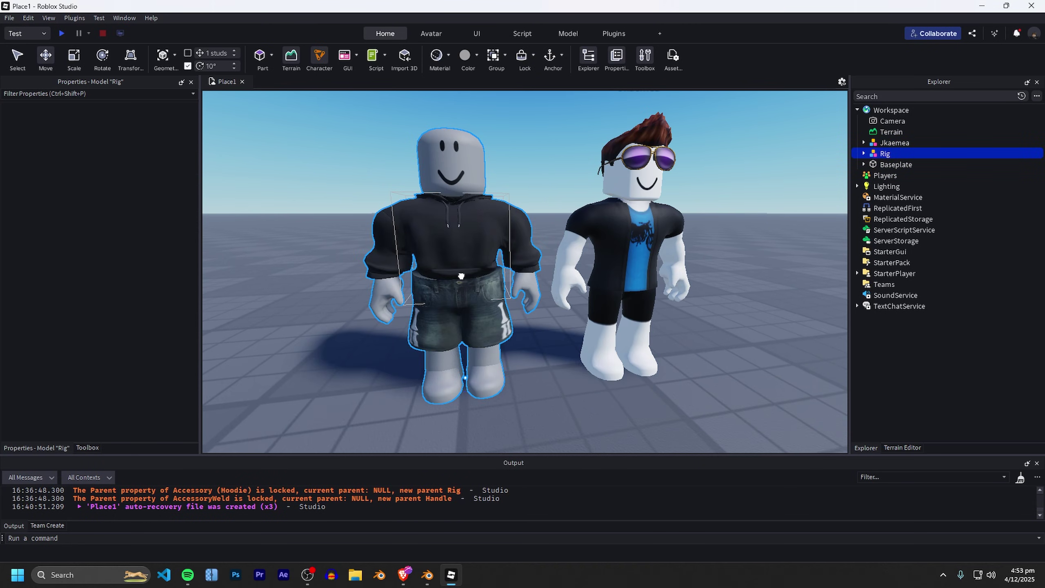
pyautogui.click(864, 154)
pyautogui.click(903, 188)
pyautogui.press('Delete')
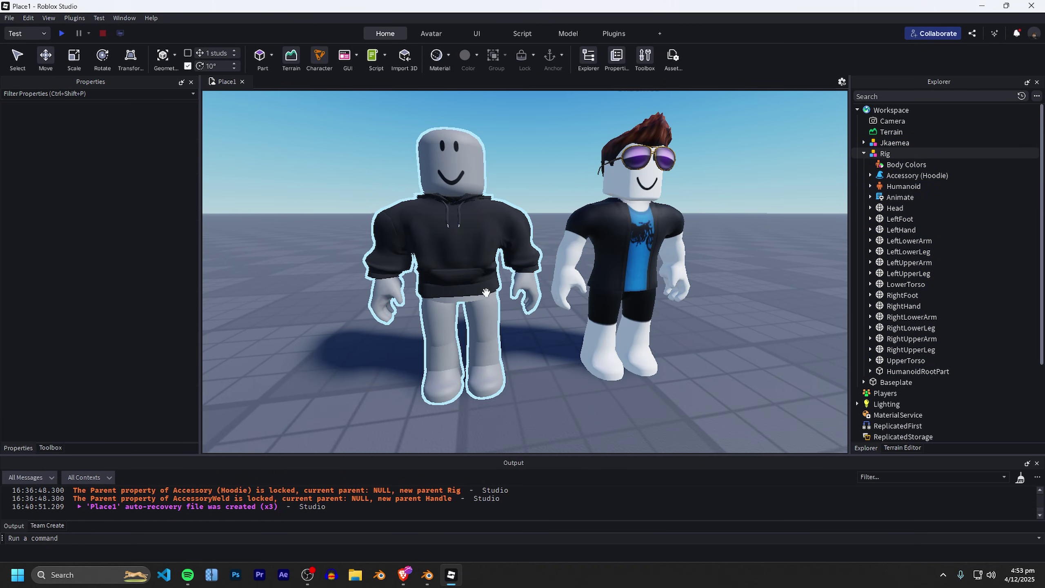
# Export the Rig as an OBJ named hoodie into folder 2 of the 3dclothing tutorial folder.
pyautogui.scroll(6, 548, 358)
pyautogui.click(467, 331)
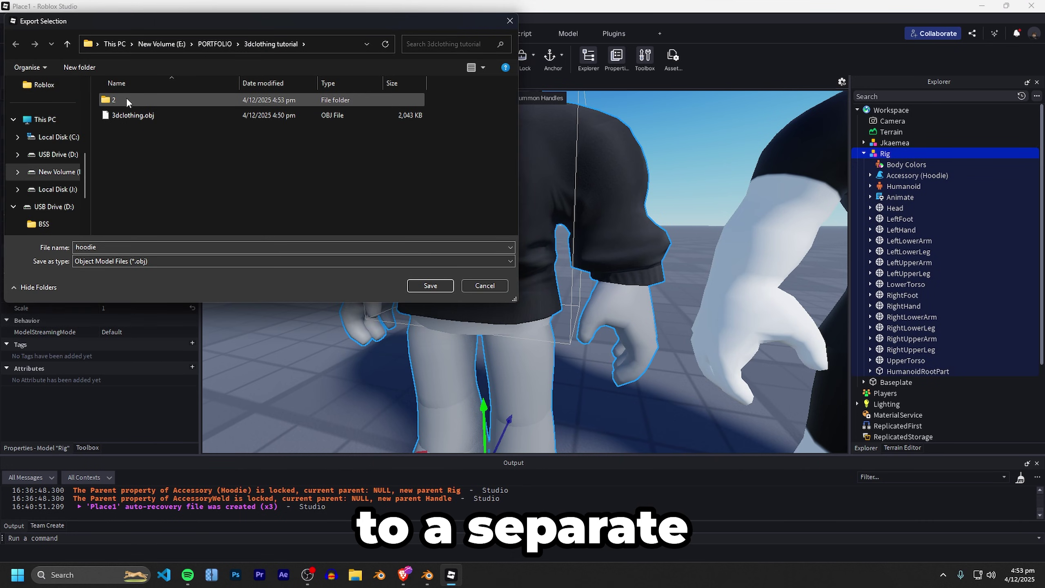
pyautogui.doubleClick(127, 102)
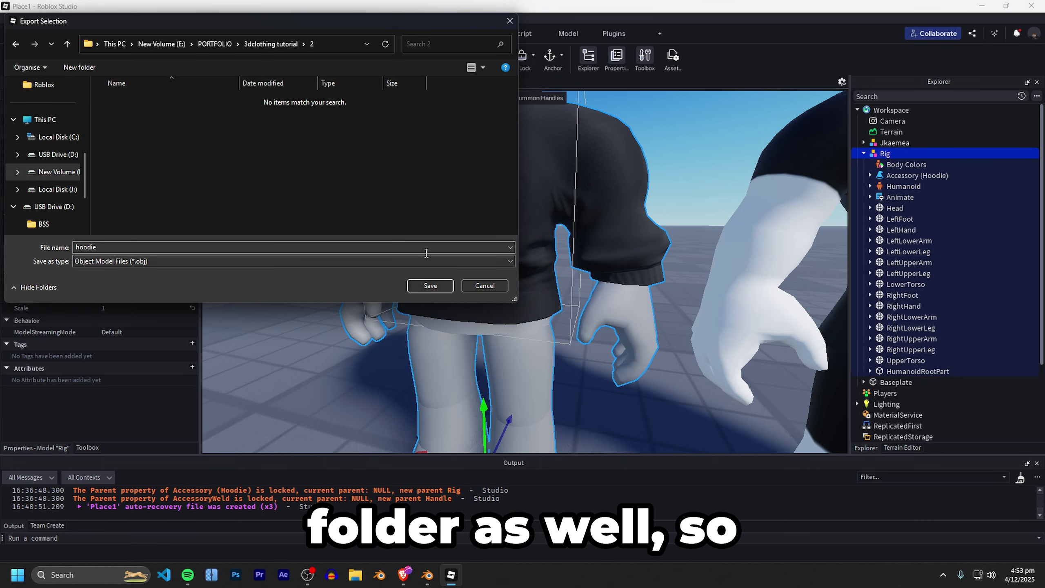
pyautogui.click(423, 284)
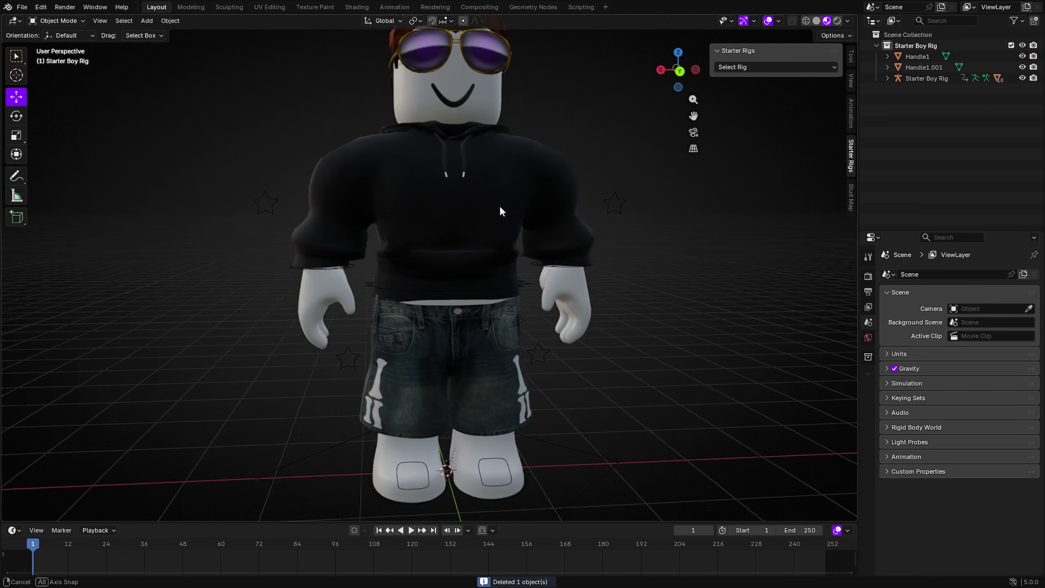
# Back in Blender, select the newly imported hoodie and set its origin to its geometry.
pyautogui.click(437, 217)
pyautogui.moveTo(438, 217); pyautogui.dragTo(520, 183, button='middle')
pyautogui.scroll(3, 520, 182)
pyautogui.scroll(-6, 514, 231)
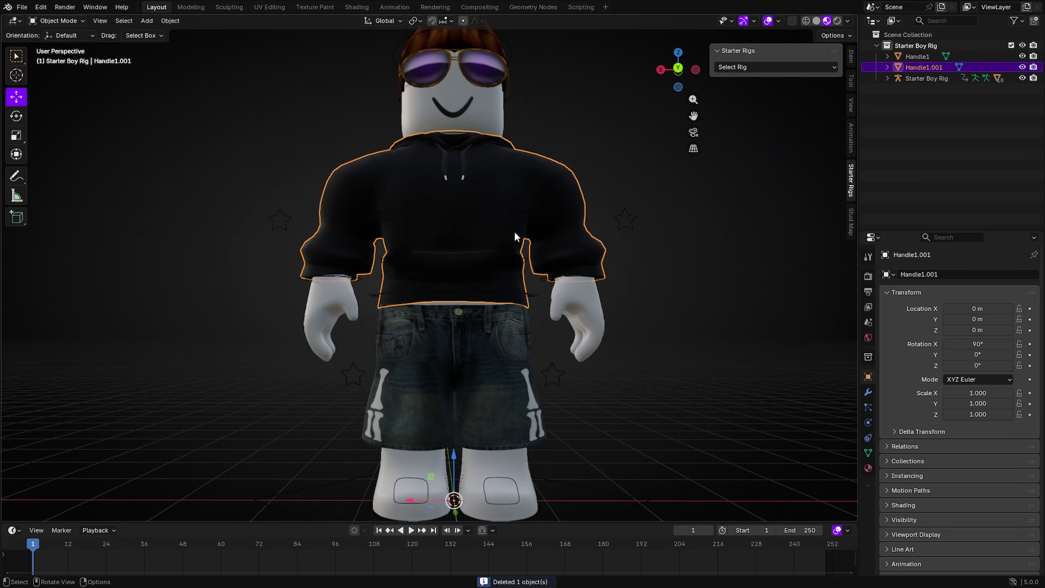
pyautogui.moveTo(515, 231); pyautogui.dragTo(483, 214, button='middle')
pyautogui.press('g')
pyautogui.rightClick(471, 189)
pyautogui.rightClick(481, 196)
pyautogui.moveTo(479, 241)
pyautogui.click(542, 254)
# Put the hoodie in Edit Mode with X-ray enabled and select a single vertex on its chest.
pyautogui.press('Tab')
pyautogui.scroll(2, 465, 203)
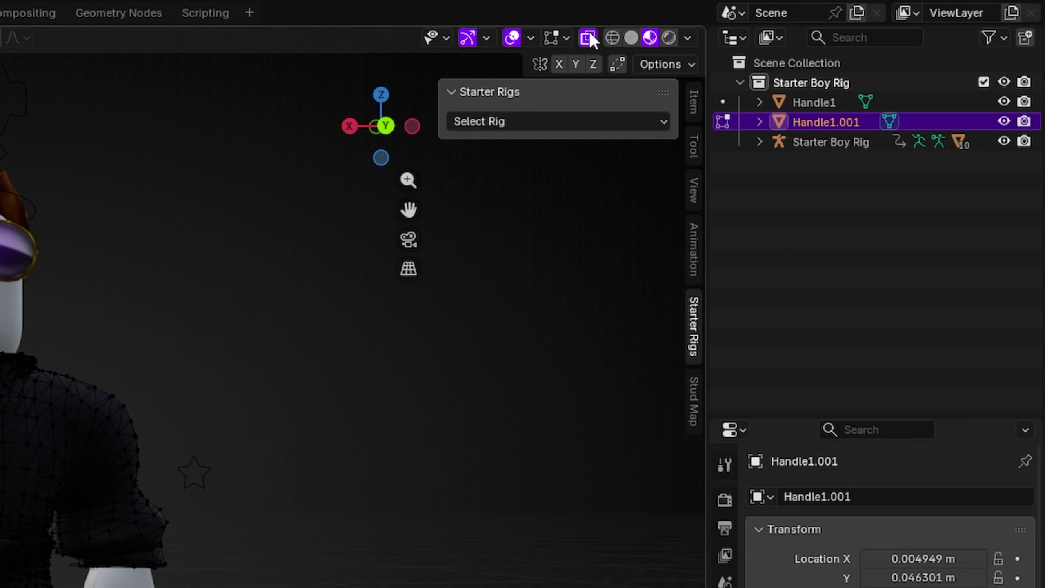
pyautogui.click(793, 21)
pyautogui.click(412, 228)
pyautogui.moveTo(473, 235); pyautogui.dragTo(531, 266, button='middle')
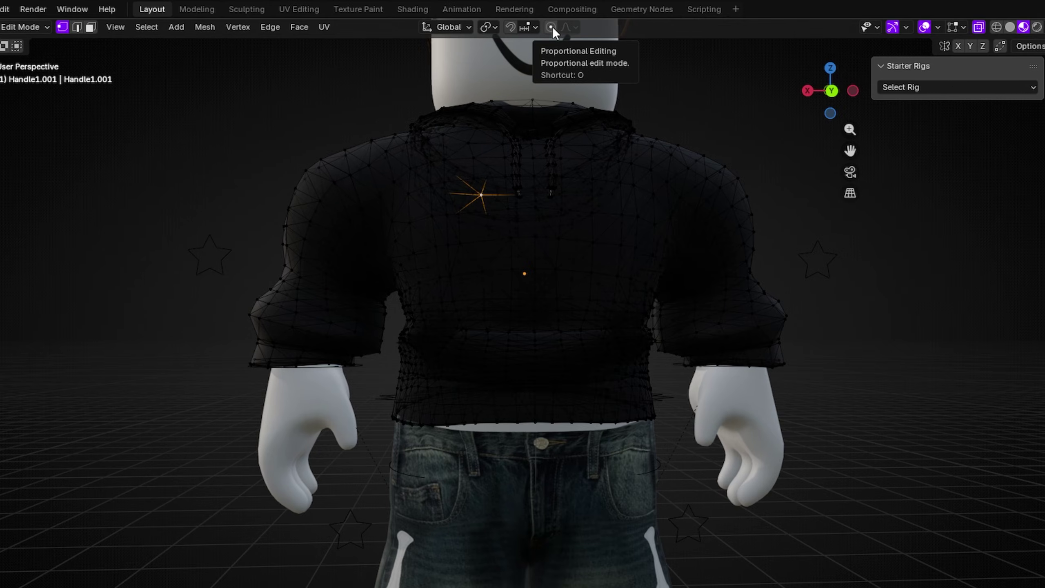
# Test-pull one shoulder vertex of the hoodie without proportional editing and undo the move.
pyautogui.moveTo(511, 277); pyautogui.dragTo(502, 306, button='middle')
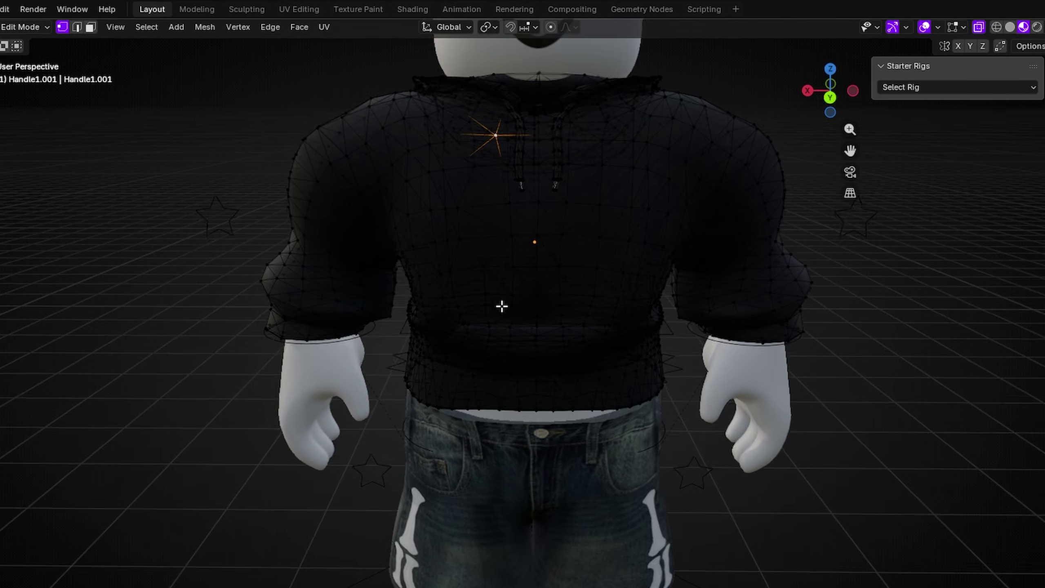
pyautogui.keyDown('shift'); pyautogui.moveTo(331, 170); pyautogui.dragTo(537, 292, button='middle'); pyautogui.keyUp('shift')
pyautogui.scroll(3, 534, 251)
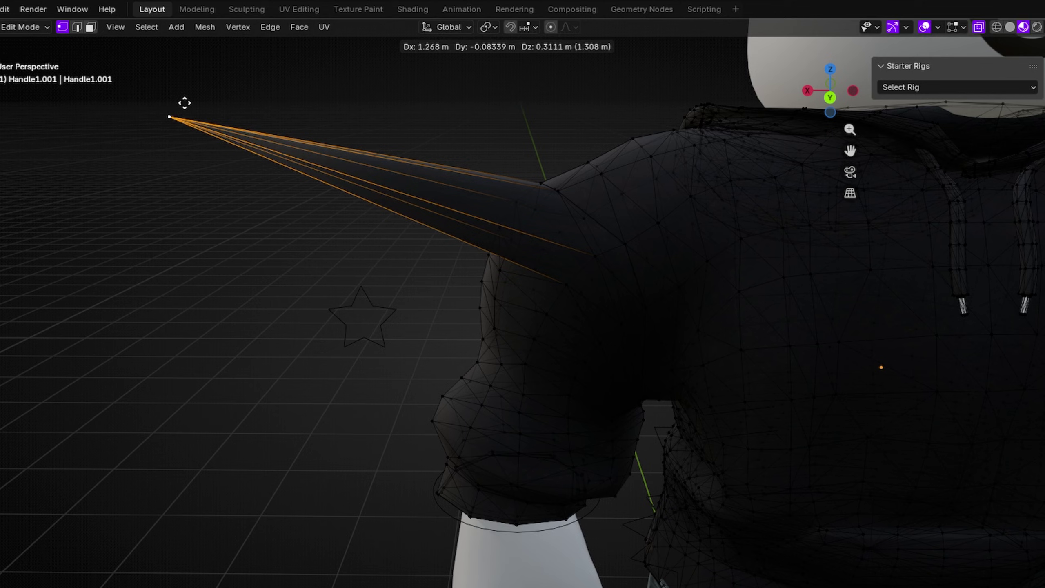
pyautogui.hotkey('ctrl', 'z')
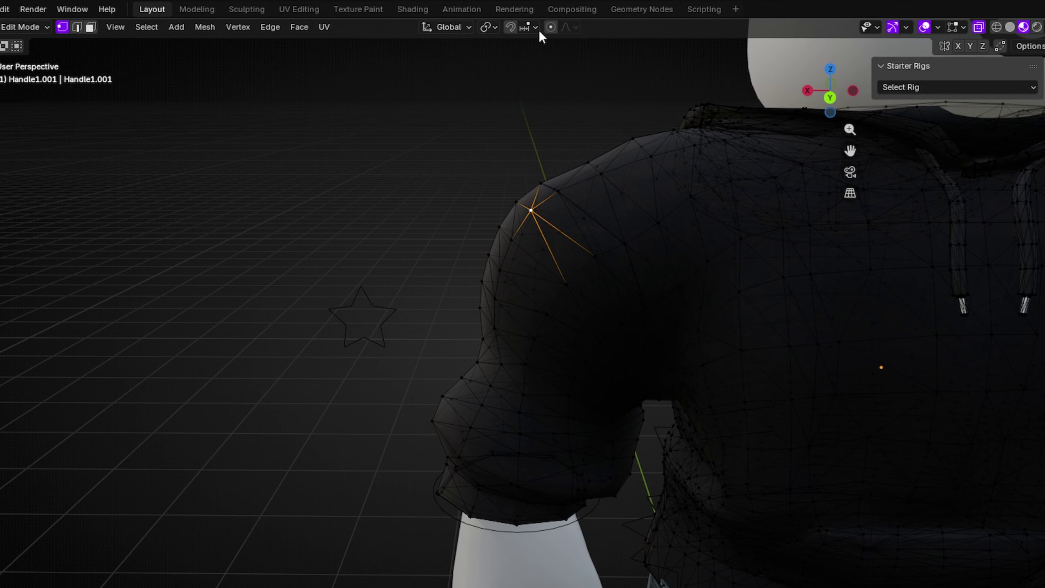
# Enable proportional editing with Smooth falloff and test-pull the shoulder vertex at size 1 m, cancelling the move.
pyautogui.press('g')
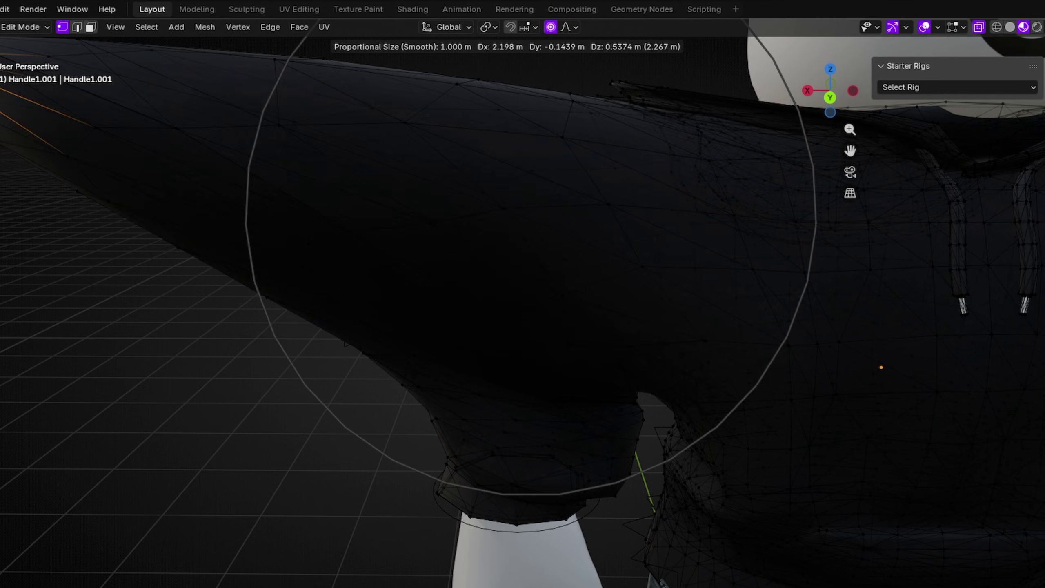
pyautogui.rightClick(289, 245)
pyautogui.scroll(-2, 621, 305)
pyautogui.keyDown('shift'); pyautogui.moveTo(646, 282); pyautogui.dragTo(578, 217, button='middle'); pyautogui.keyUp('shift')
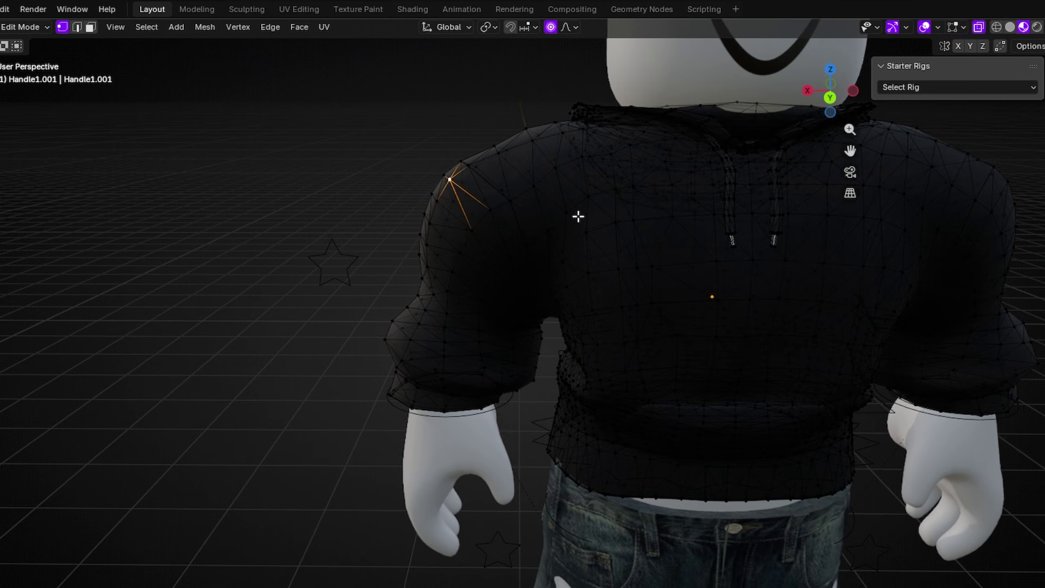
# Switch to the Back Orthographic view and frame the hoodie's hem and the waist of the shorts.
pyautogui.moveTo(810, 185); pyautogui.dragTo(789, 143, button='middle')
pyautogui.click(824, 83)
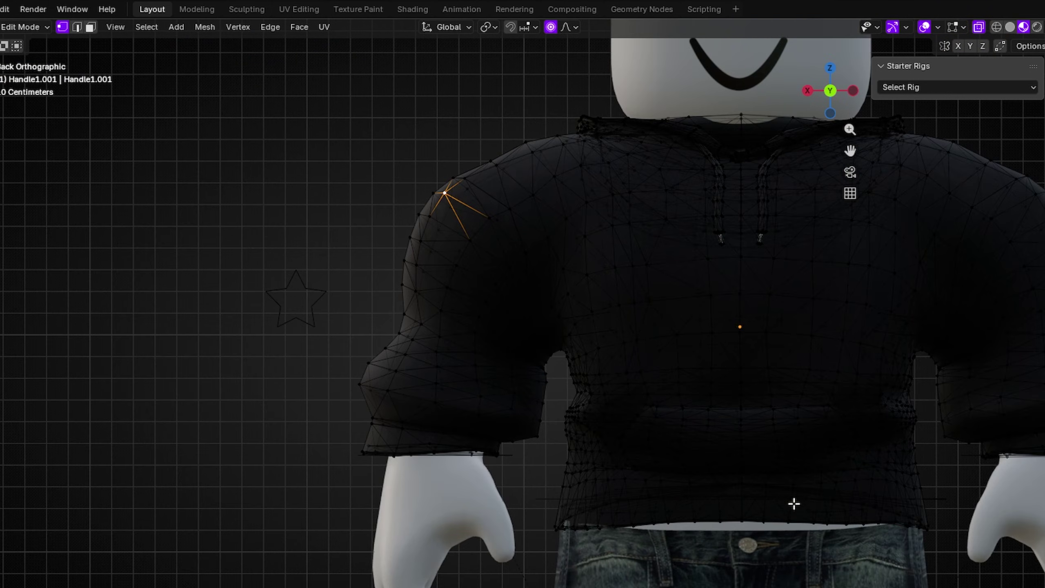
pyautogui.keyDown('shift'); pyautogui.moveTo(905, 567); pyautogui.dragTo(562, 388, button='middle'); pyautogui.keyUp('shift')
pyautogui.keyDown('shift'); pyautogui.moveTo(532, 322); pyautogui.dragTo(683, 374, button='middle'); pyautogui.keyUp('shift')
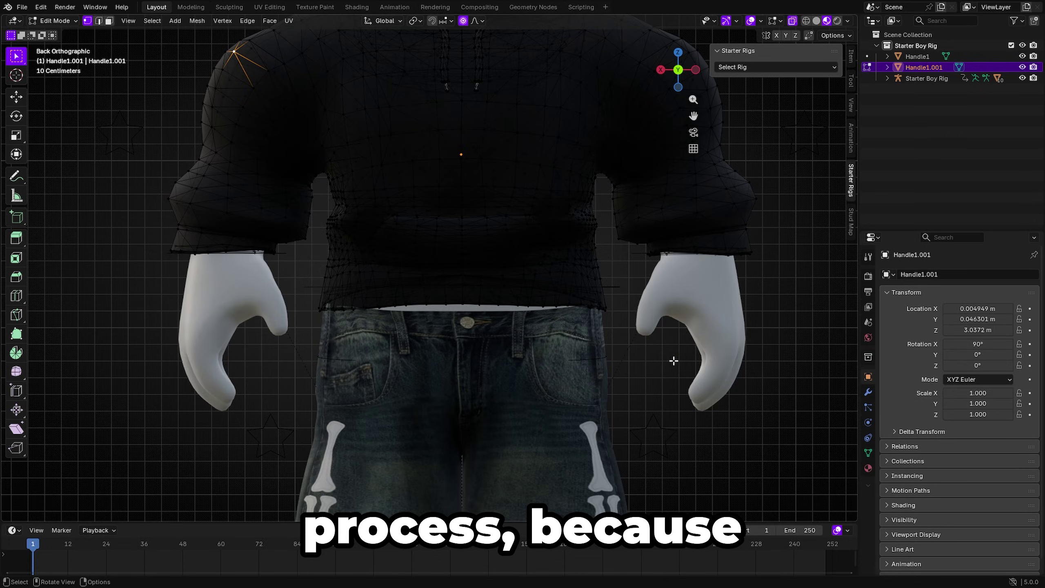
# Select the hoodie's bottom hem vertices and lower them along Z over the shorts' waistband with proportional editing, returning to Object Mode.
pyautogui.moveTo(824, 469); pyautogui.dragTo(284, 350)
pyautogui.moveTo(251, 275); pyautogui.dragTo(251, 275)
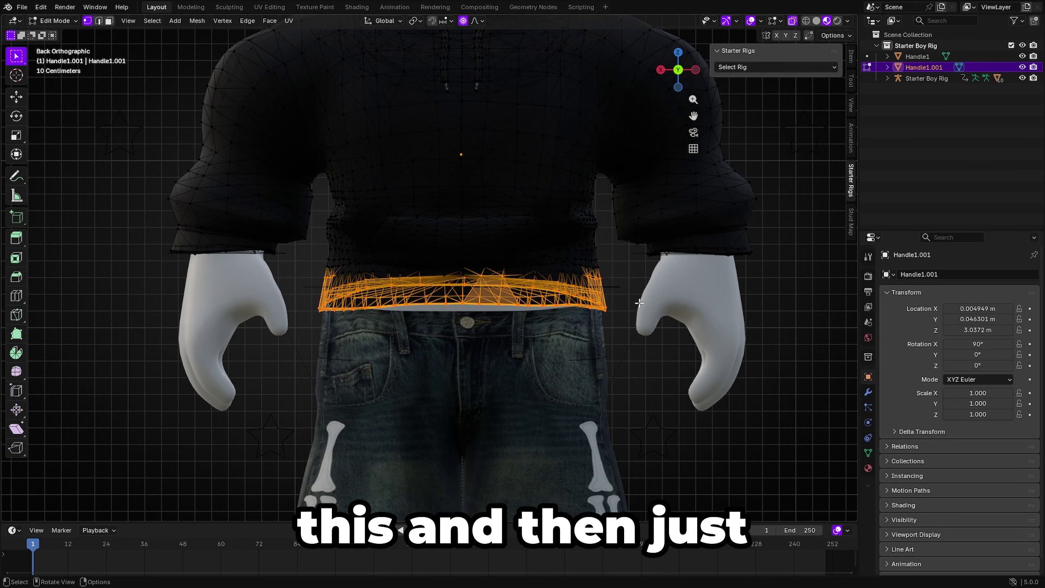
pyautogui.press('z')
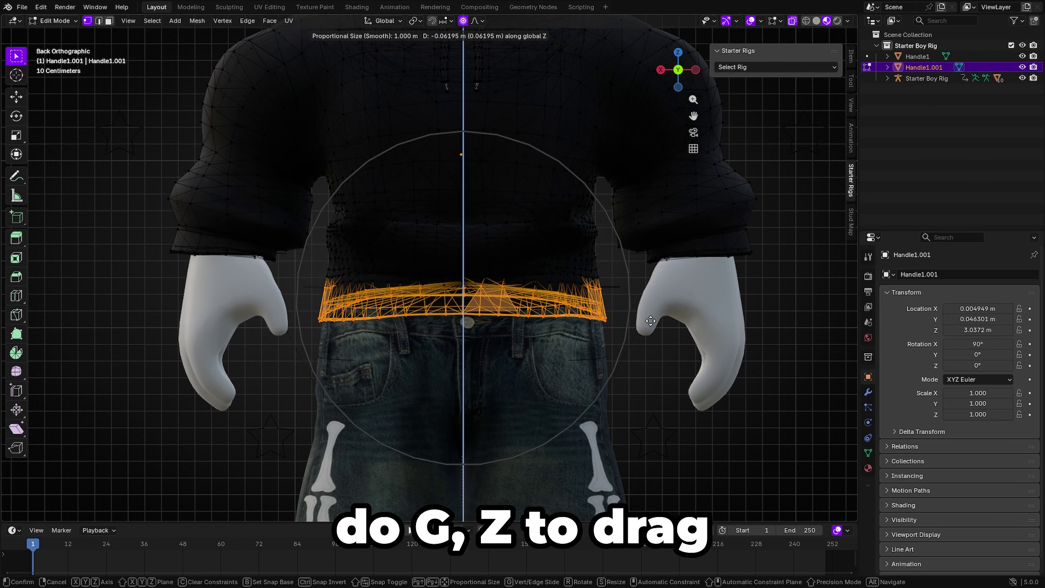
pyautogui.click(653, 328)
pyautogui.press('Tab')
pyautogui.moveTo(639, 361); pyautogui.dragTo(721, 431, button='middle')
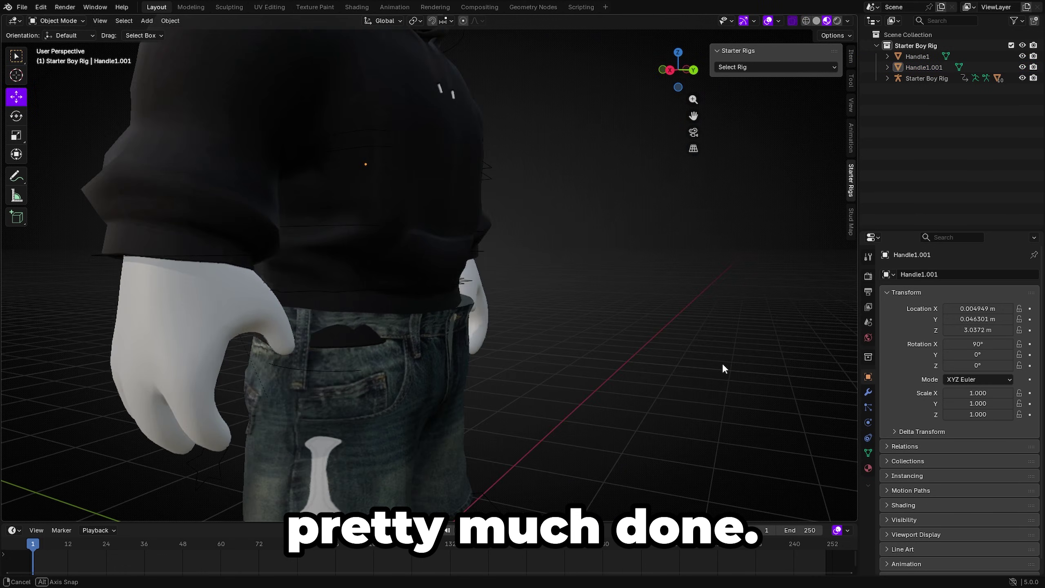
# Select the hoodie and switch it to Sculpt Mode, framing the hem where it clips through the shorts at the hip.
pyautogui.click(359, 342)
pyautogui.moveTo(382, 339); pyautogui.dragTo(595, 379, button='middle')
pyautogui.press('Tab')
pyautogui.scroll(5, 511, 329)
pyautogui.click(54, 23)
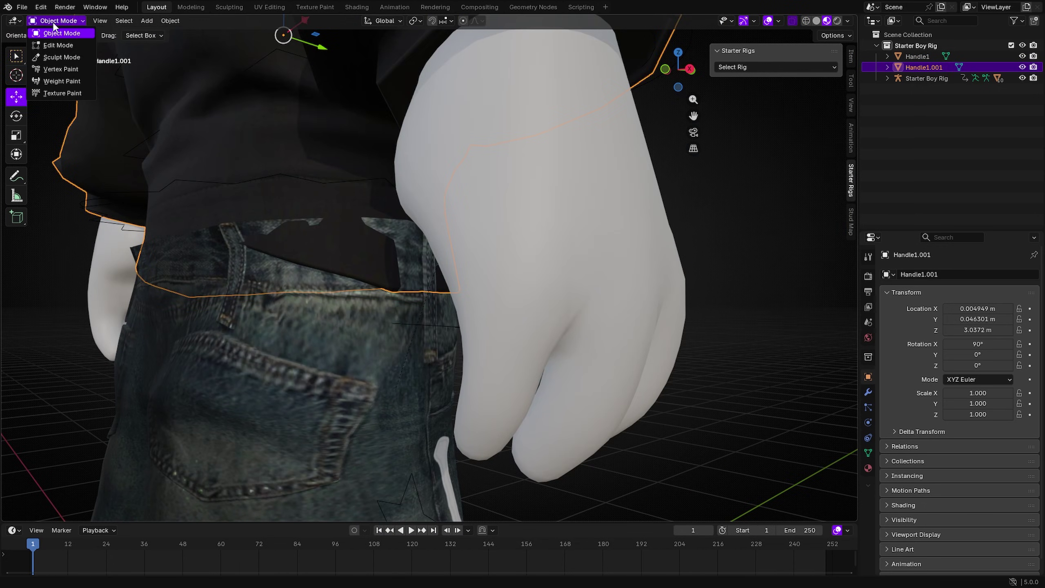
pyautogui.click(61, 57)
# Set the Draw brush to 265 px size and 0.629 strength and inspect the hoodie's hem around the waistband.
pyautogui.moveTo(223, 158); pyautogui.dragTo(285, 187, button='middle')
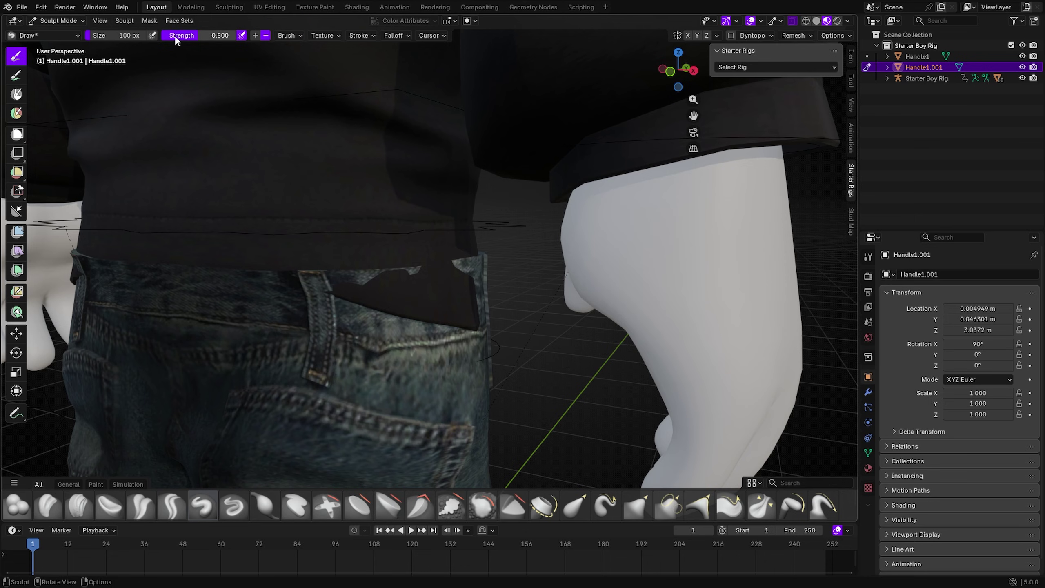
pyautogui.press('Return')
pyautogui.press('f')
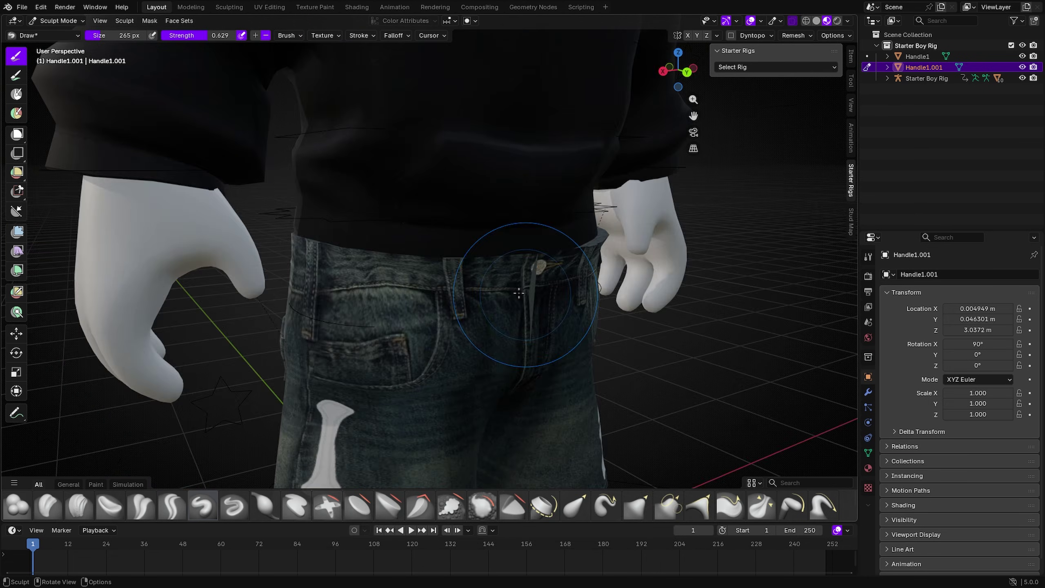
pyautogui.moveTo(519, 292); pyautogui.dragTo(465, 296, button='middle')
pyautogui.keyDown('shift'); pyautogui.moveTo(599, 313); pyautogui.dragTo(527, 316, button='middle'); pyautogui.keyUp('shift')
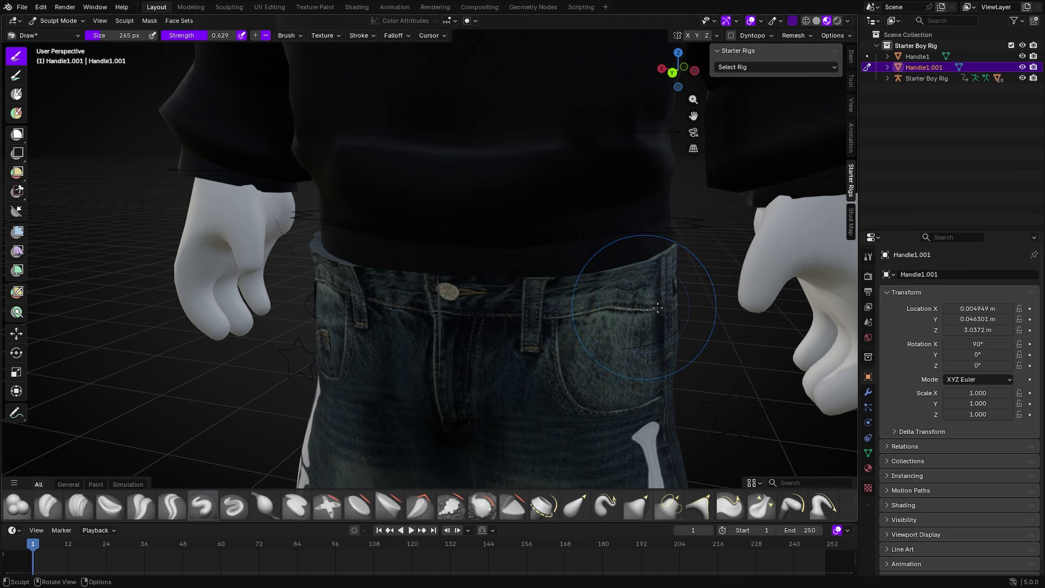
pyautogui.moveTo(658, 307); pyautogui.dragTo(378, 290, button='middle')
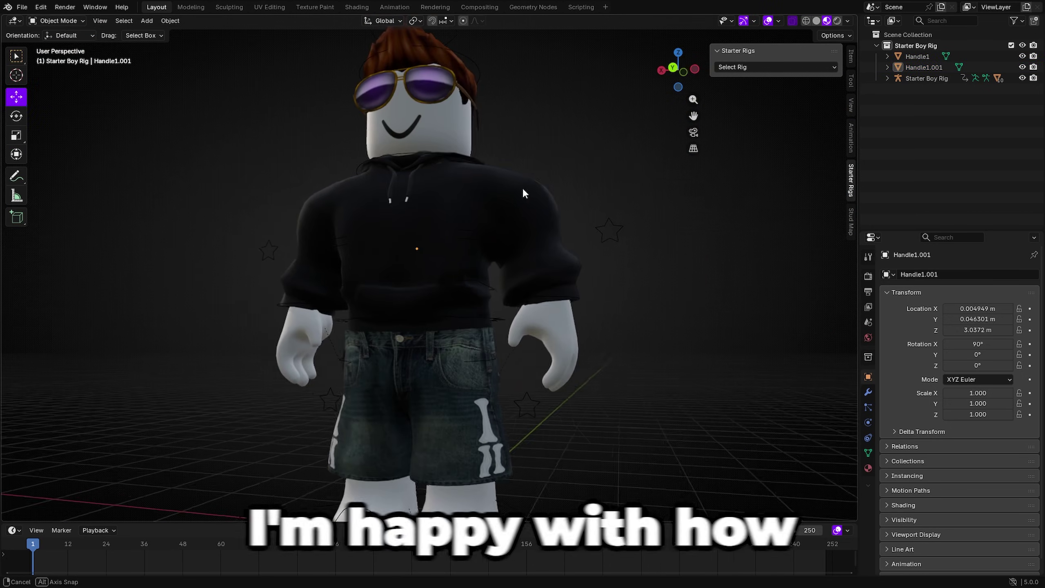
# Put the shorts in Edit Mode, select the lower vertices of both legs and scale them along X with proportional editing.
pyautogui.moveTo(523, 187)
pyautogui.mouseDown(button='middle')
pyautogui.moveTo(558, 202)
pyautogui.moveTo(545, 182)
pyautogui.moveTo(483, 216)
pyautogui.moveTo(580, 219)
pyautogui.mouseUp(button='middle')
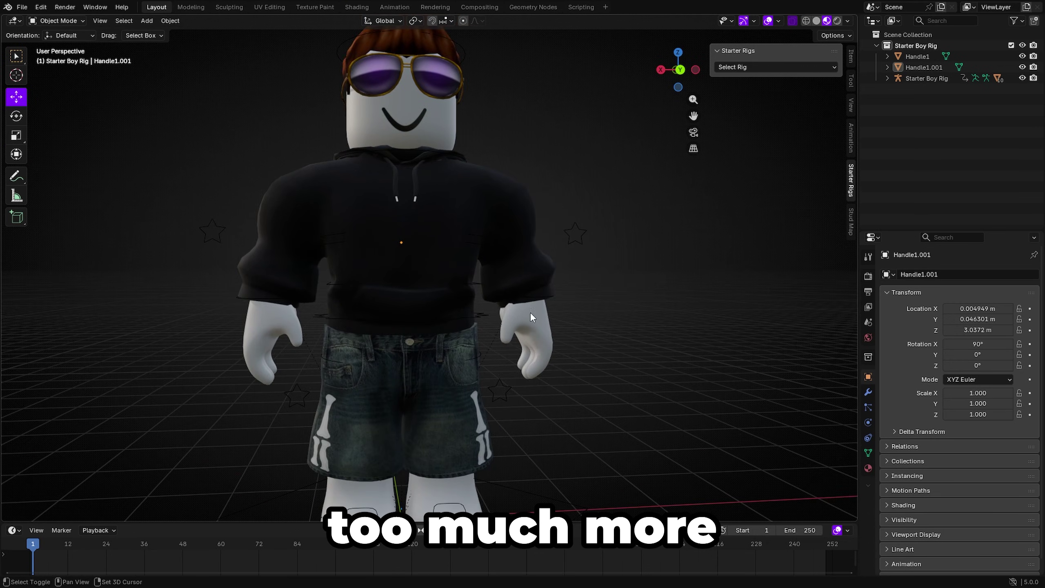
pyautogui.keyDown('shift'); pyautogui.moveTo(528, 313); pyautogui.dragTo(492, 275, button='middle'); pyautogui.keyUp('shift')
pyautogui.click(461, 290)
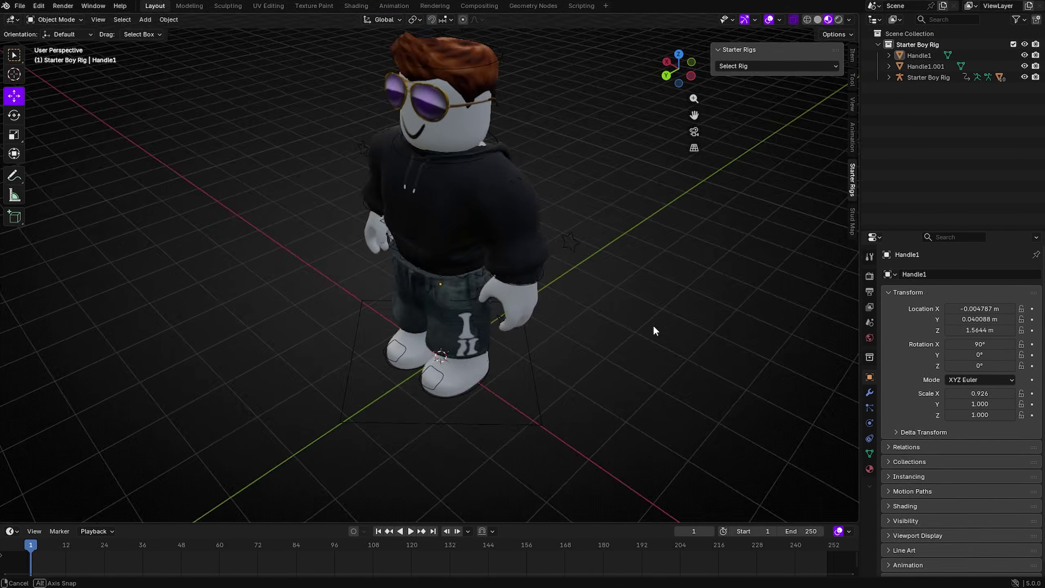
pyautogui.moveTo(653, 325); pyautogui.dragTo(485, 316, button='middle')
pyautogui.moveTo(413, 309); pyautogui.dragTo(536, 294, button='middle')
pyautogui.press('Tab')
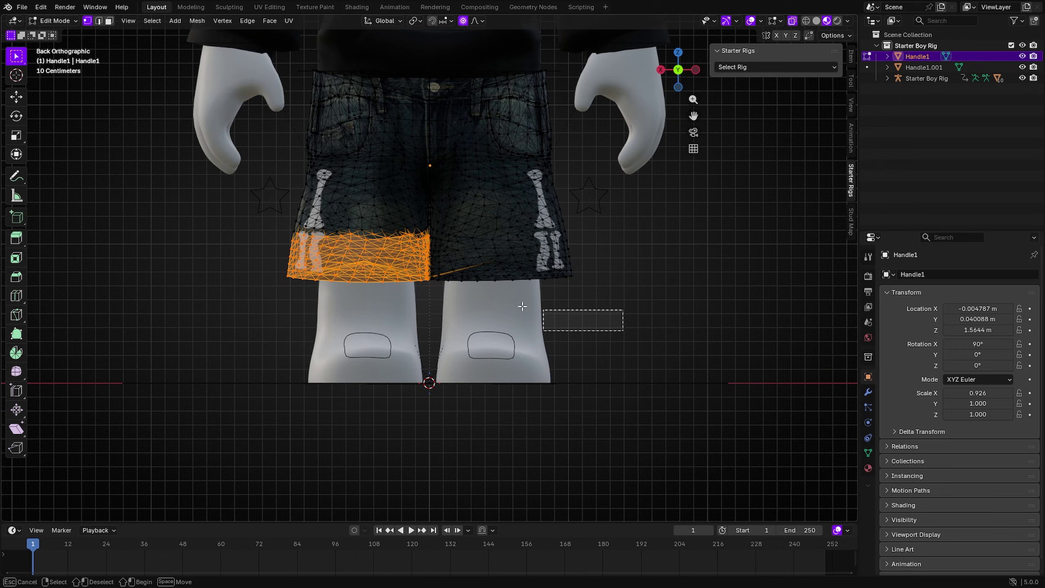
pyautogui.press('s')
pyautogui.press('x')
pyautogui.click(690, 254)
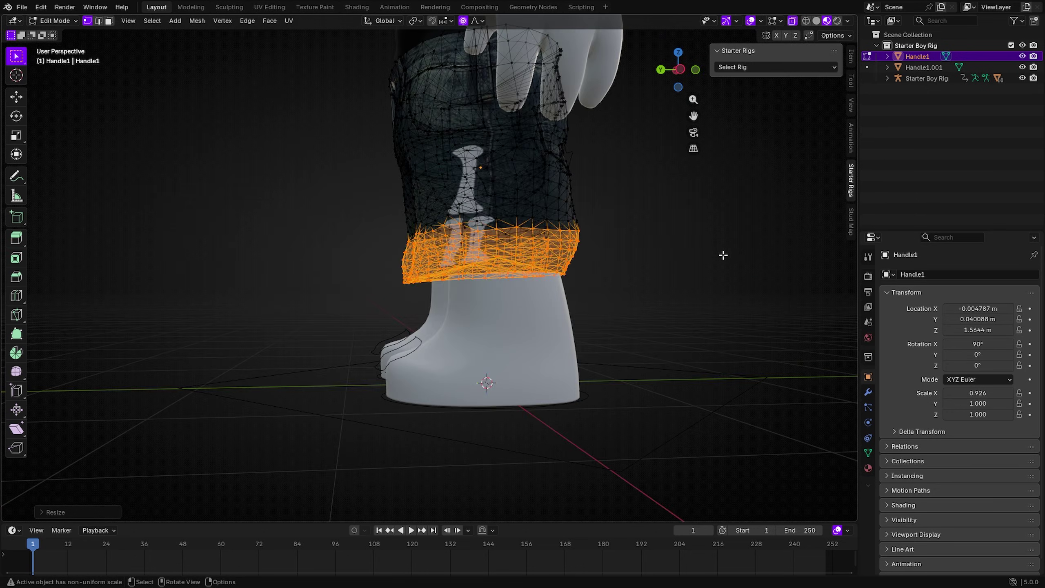
# Scale the shorts' leg hems along Y to about 0.79, and adjust the position of the bottom edge from the side.
pyautogui.moveTo(722, 254); pyautogui.dragTo(654, 264, button='middle')
pyautogui.press('s')
pyautogui.press('y')
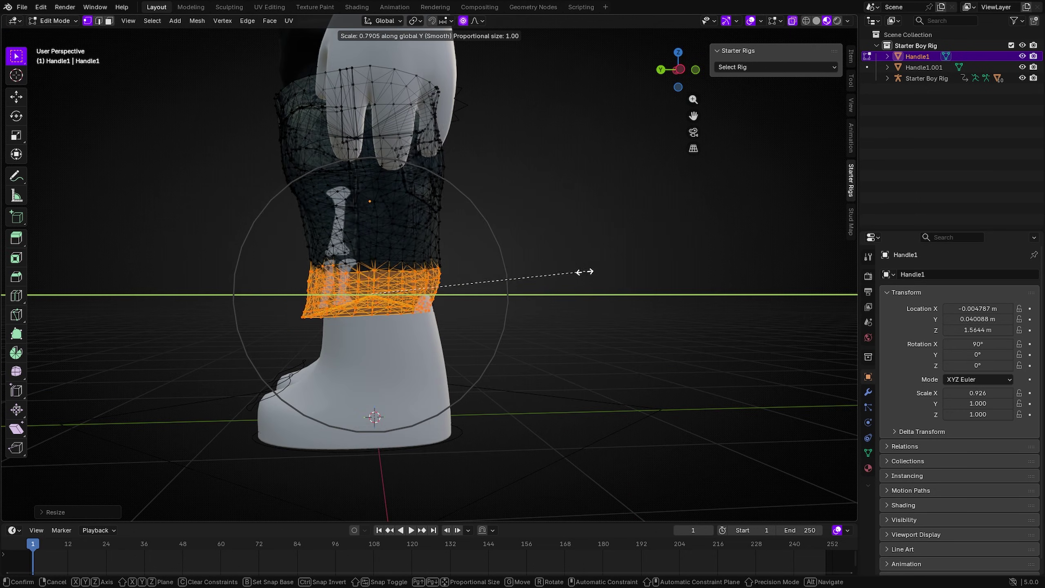
pyautogui.click(583, 270)
pyautogui.moveTo(277, 297); pyautogui.dragTo(500, 343)
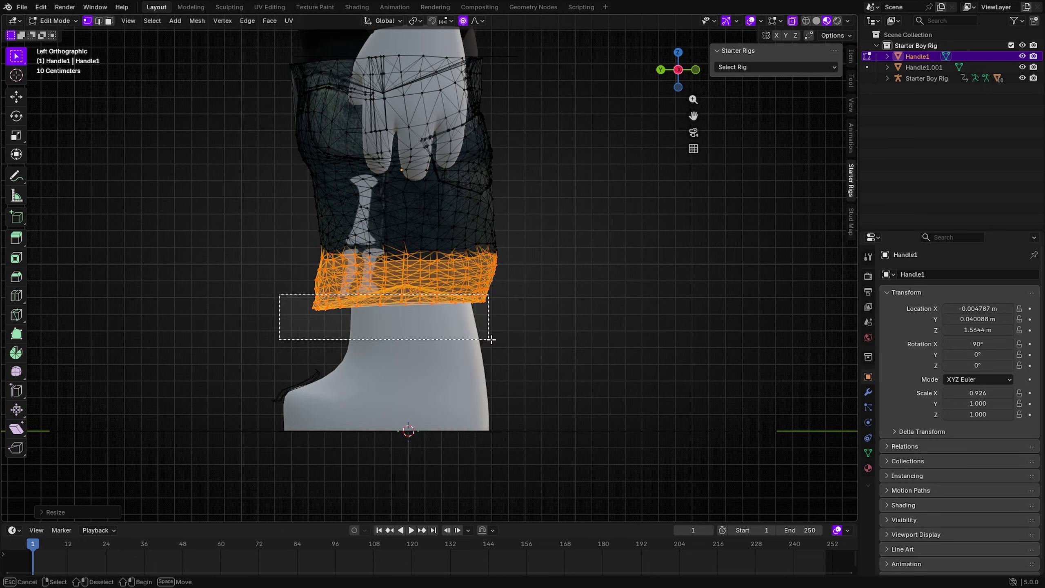
pyautogui.press('g')
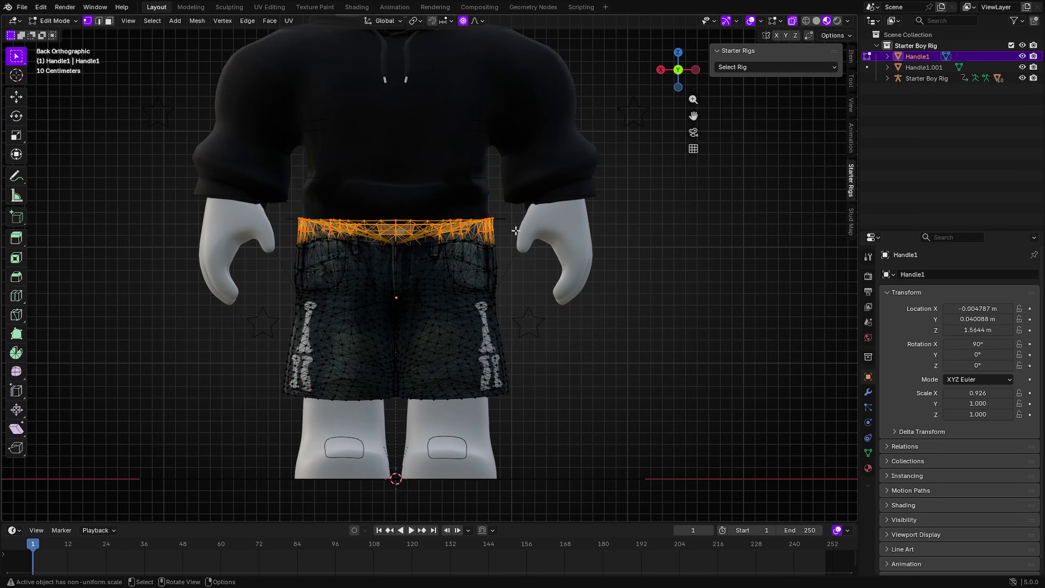
# Adjust the fit at the waist by moving a waist vertex in Edit Mode, returning to Object Mode.
pyautogui.scroll(3, 515, 231)
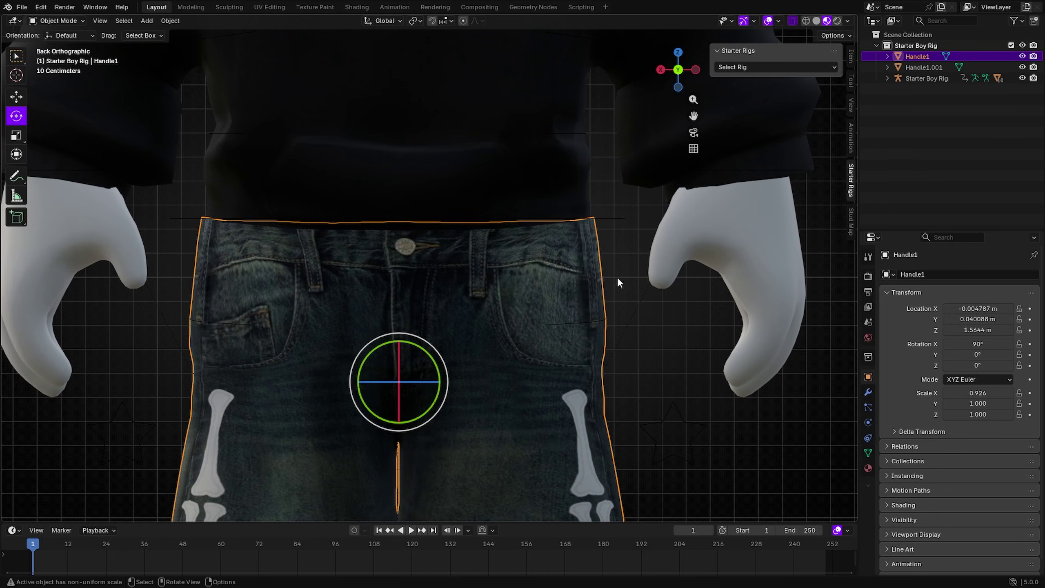
pyautogui.moveTo(618, 285); pyautogui.dragTo(318, 281, button='middle')
pyautogui.press('Tab')
pyautogui.click(580, 287)
pyautogui.press('g')
pyautogui.click(566, 249)
pyautogui.press('Tab')
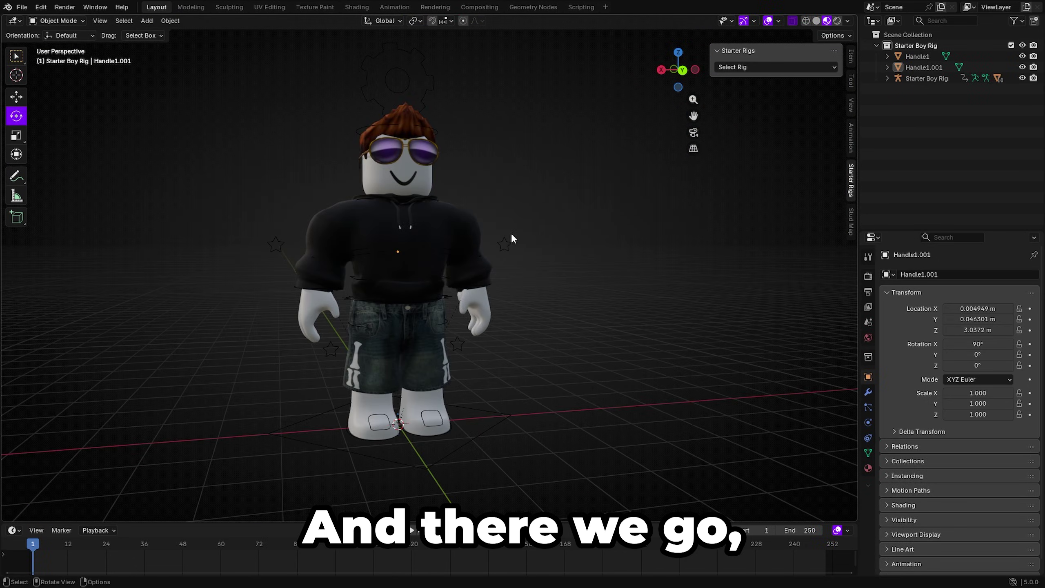
# Add a Surface Deform modifier to the hoodie.
pyautogui.moveTo(511, 233); pyautogui.dragTo(475, 279, button='middle')
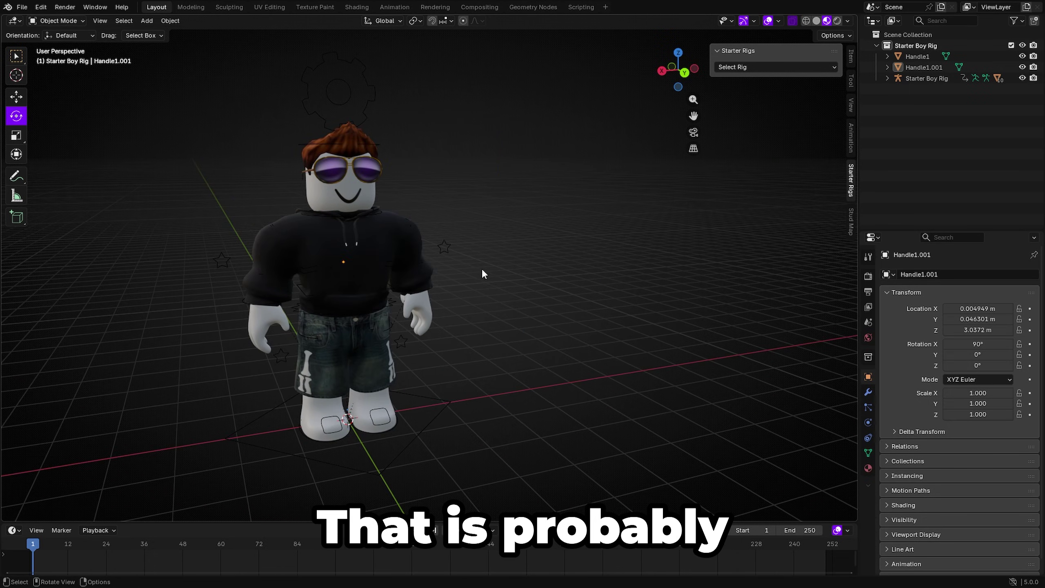
pyautogui.scroll(4, 499, 283)
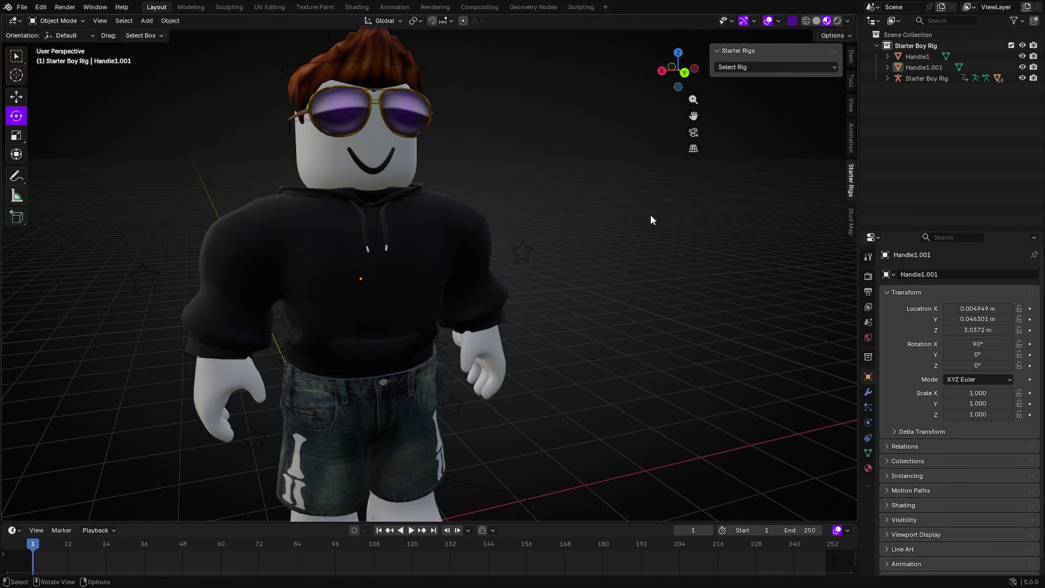
pyautogui.click(403, 247)
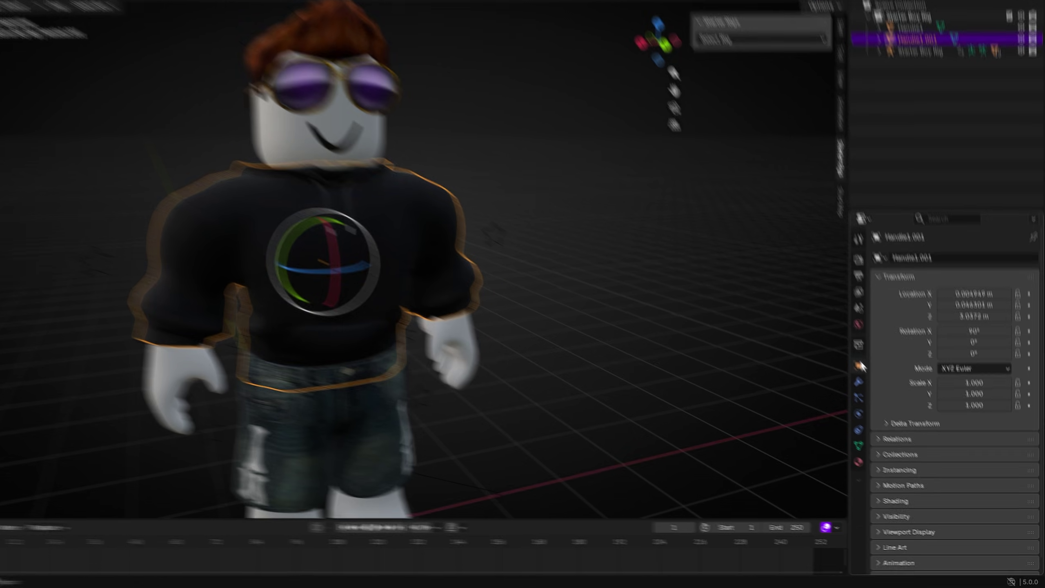
pyautogui.click(858, 382)
pyautogui.click(924, 265)
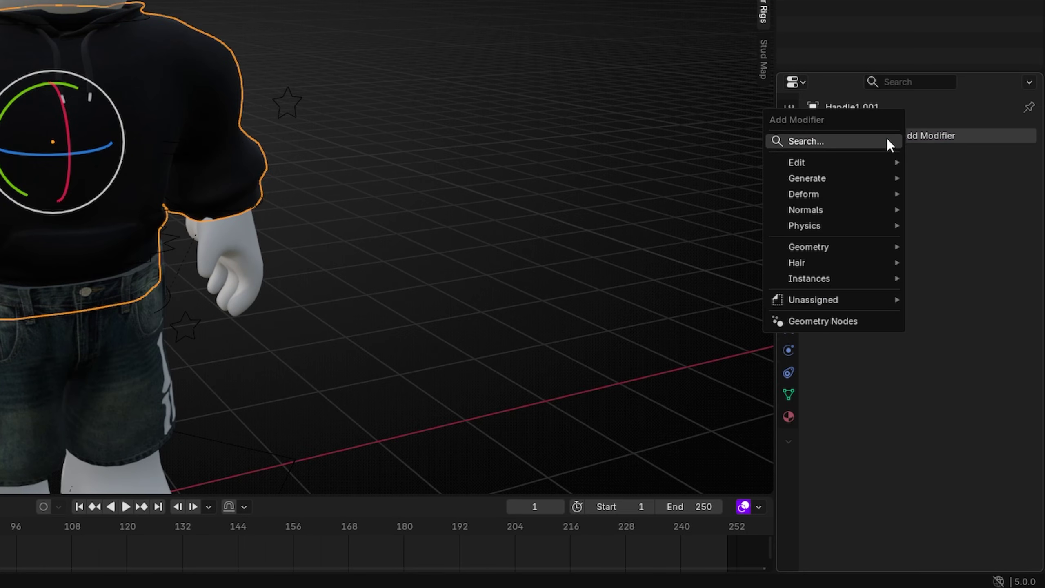
pyautogui.click(887, 141)
pyautogui.write('surface')
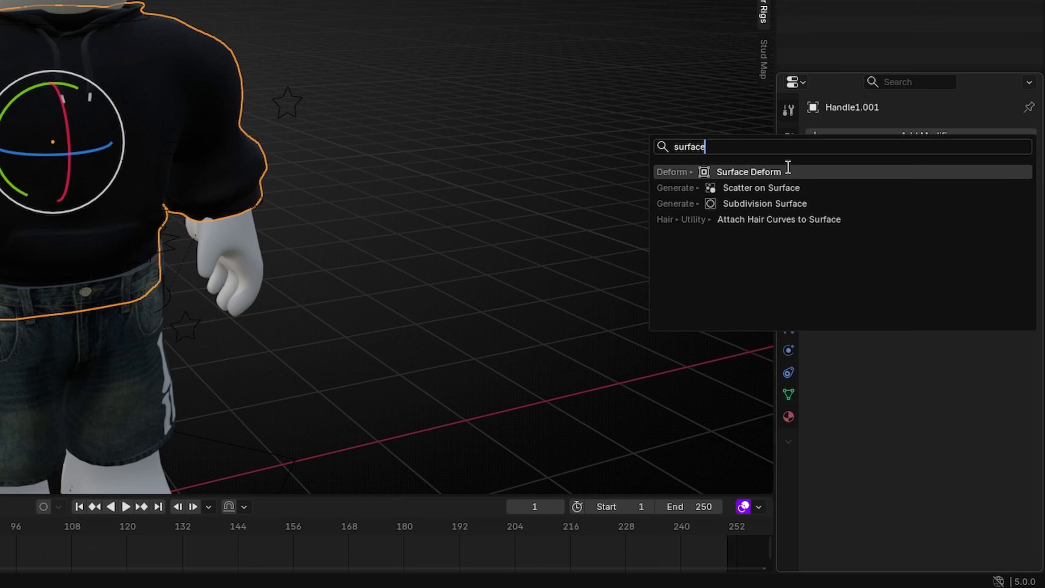
pyautogui.click(751, 173)
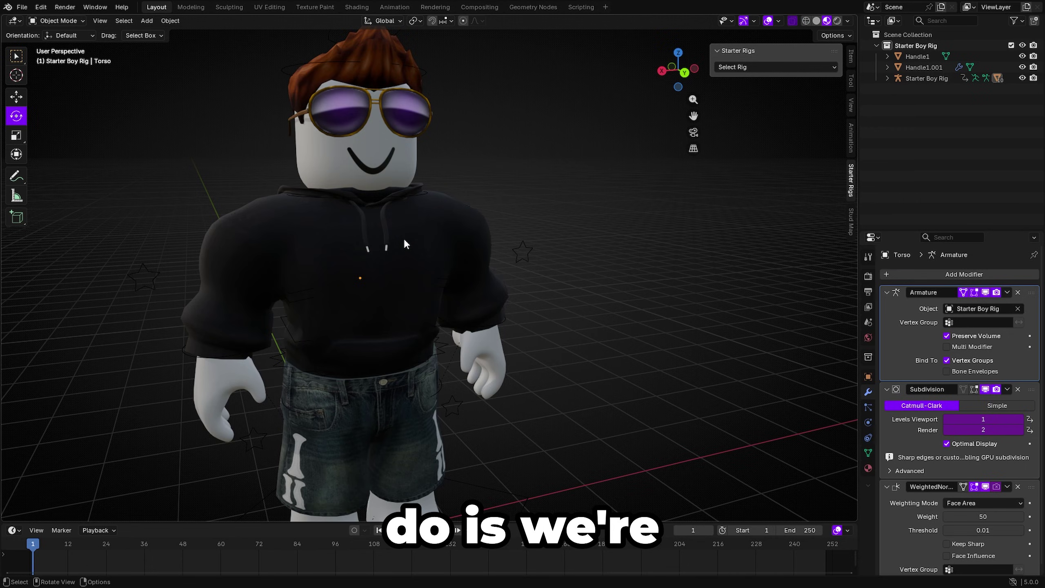
# Hide the hoodie and join the rig's two arms with the torso into one mesh, keeping the torso as active object.
pyautogui.click(403, 237)
pyautogui.click(1022, 67)
pyautogui.click(295, 228)
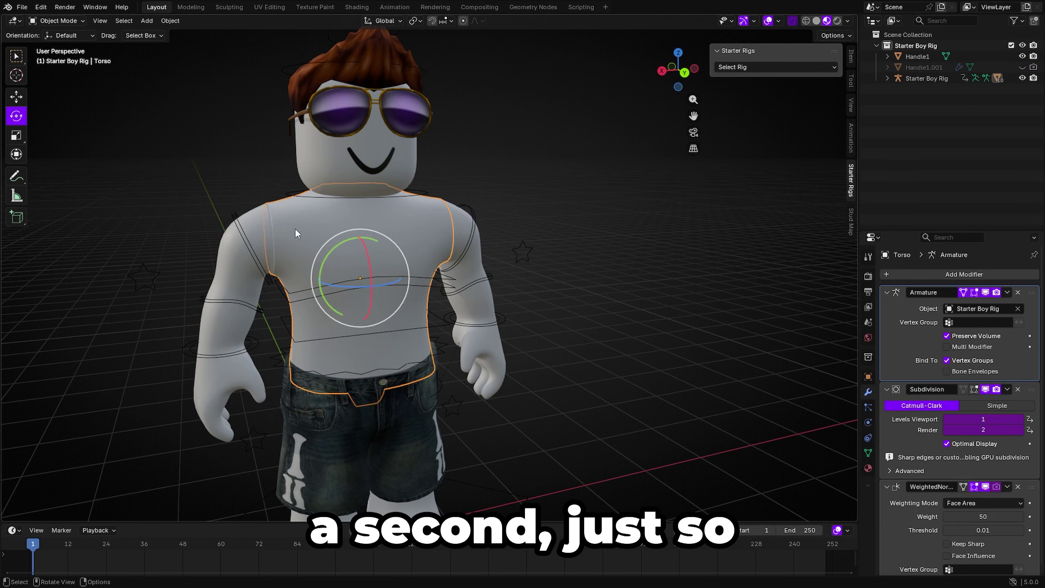
pyautogui.keyDown('shift'); pyautogui.click(255, 243); pyautogui.keyUp('shift')
pyautogui.keyDown('shift'); pyautogui.click(473, 258); pyautogui.keyUp('shift')
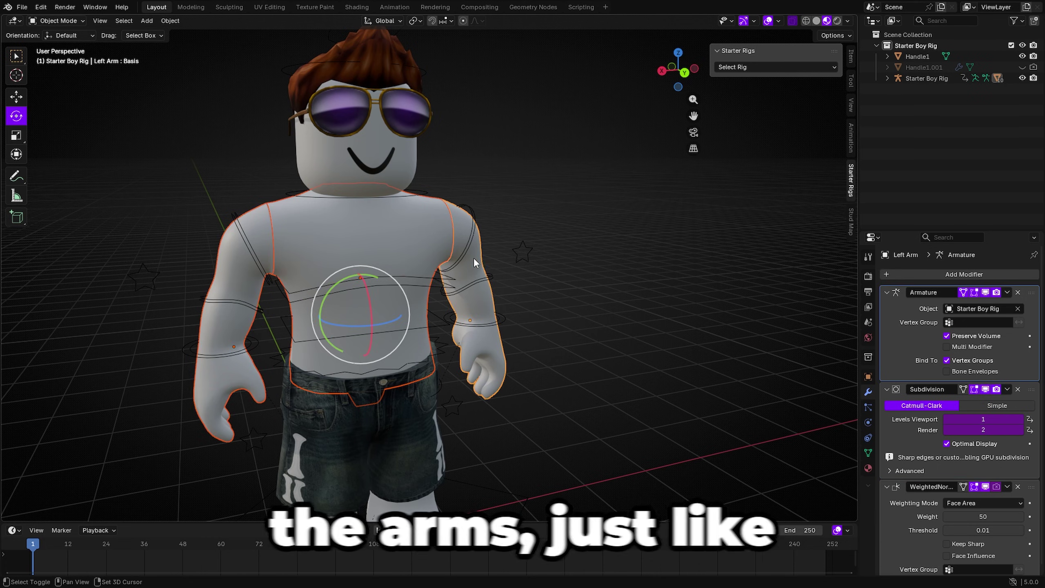
pyautogui.moveTo(473, 257)
pyautogui.mouseDown(button='middle')
pyautogui.moveTo(426, 256)
pyautogui.moveTo(492, 248)
pyautogui.mouseUp(button='middle')
pyautogui.keyDown('shift'); pyautogui.click(377, 229); pyautogui.keyUp('shift')
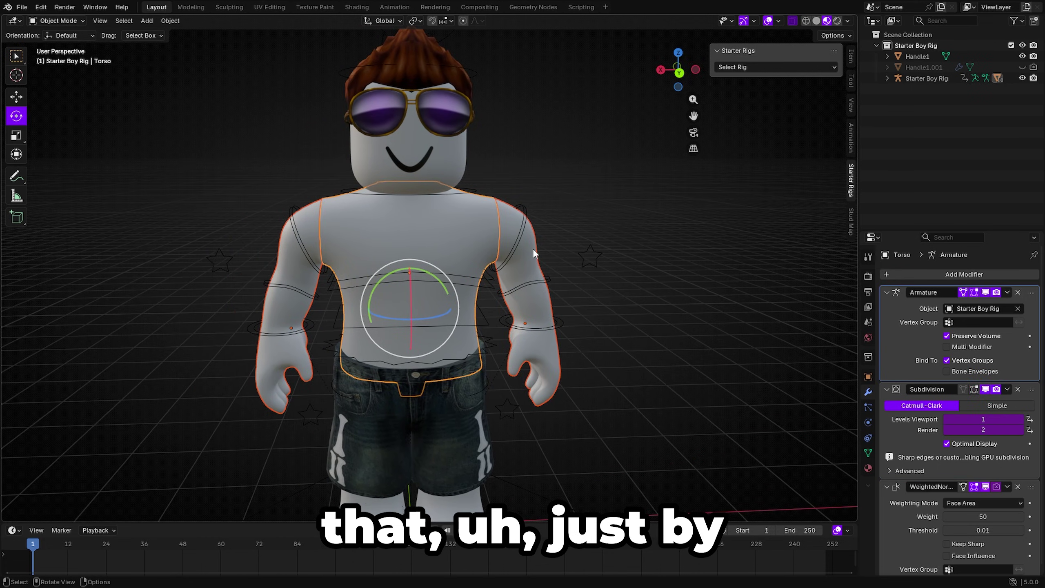
pyautogui.hotkey('ctrl', 'j')
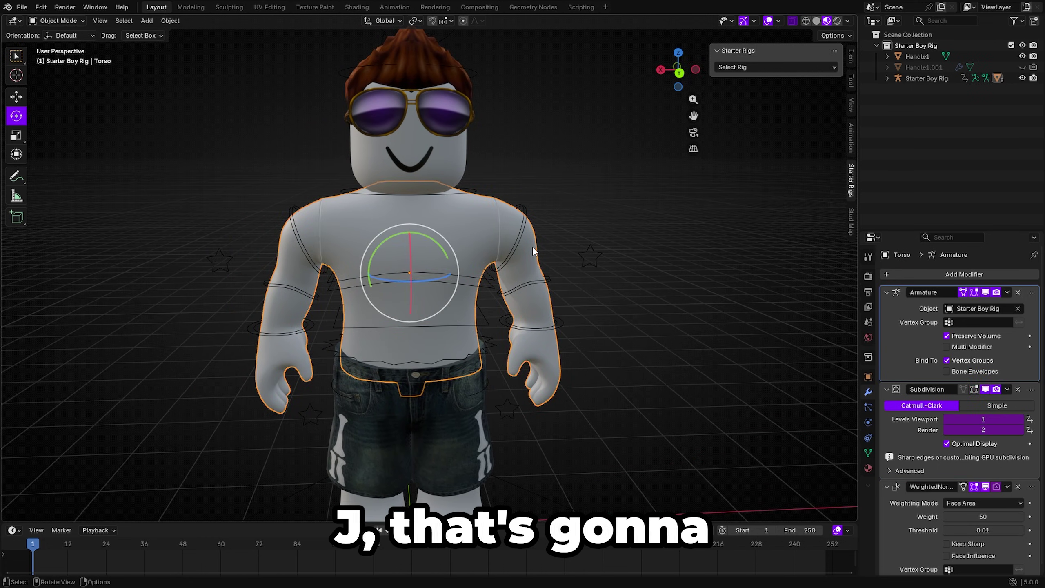
pyautogui.press('g')
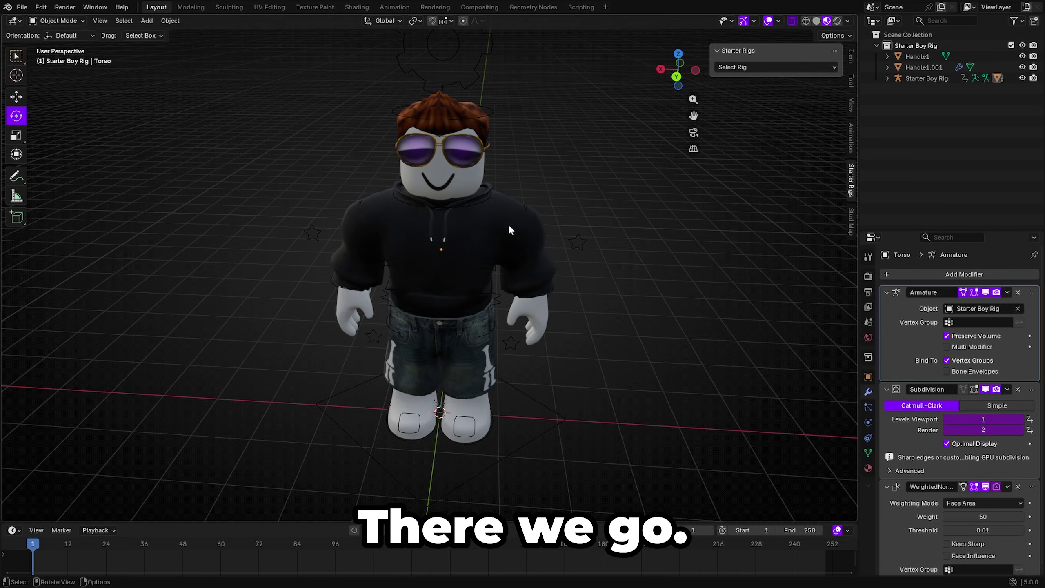
# Set the joined Torso mesh as the target of the hoodie's Surface Deform modifier and bind it.
pyautogui.click(508, 227)
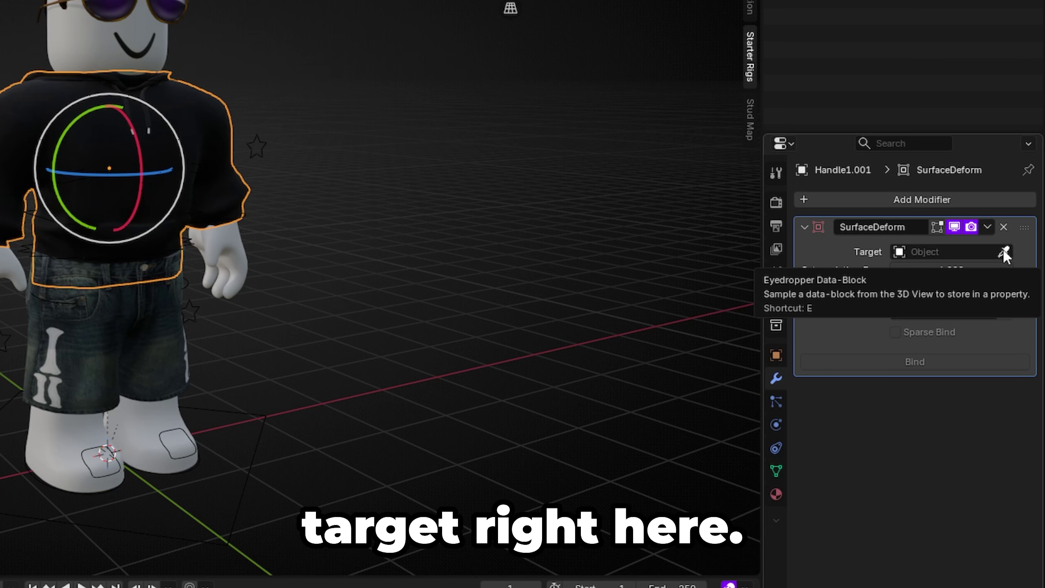
pyautogui.click(1003, 251)
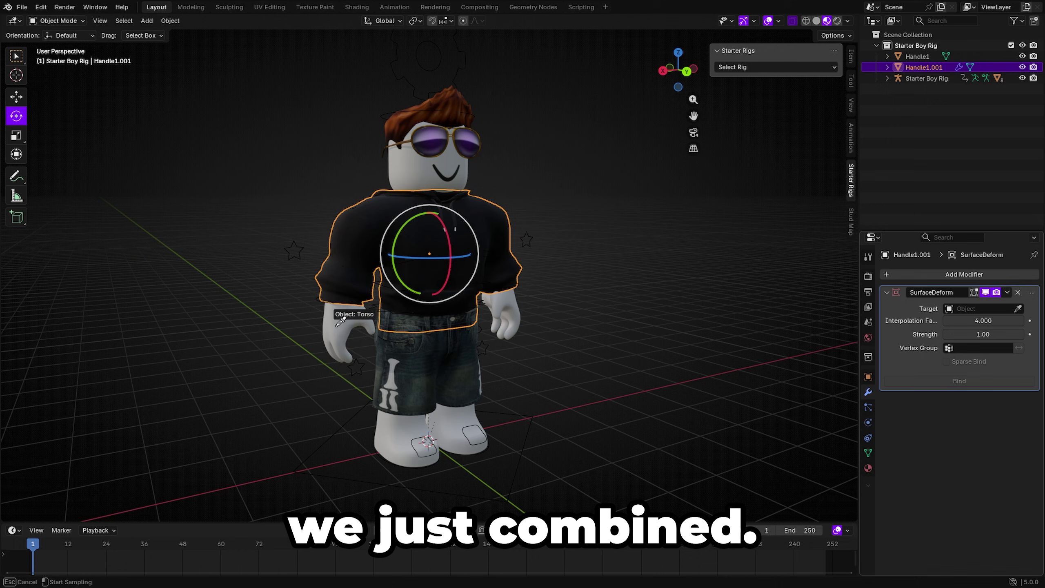
pyautogui.click(337, 328)
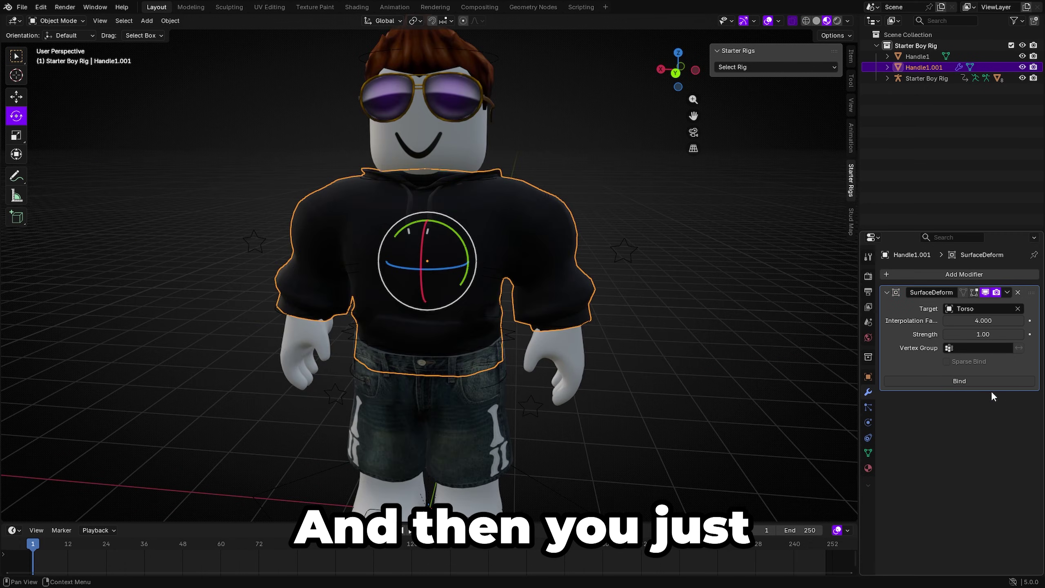
pyautogui.click(987, 381)
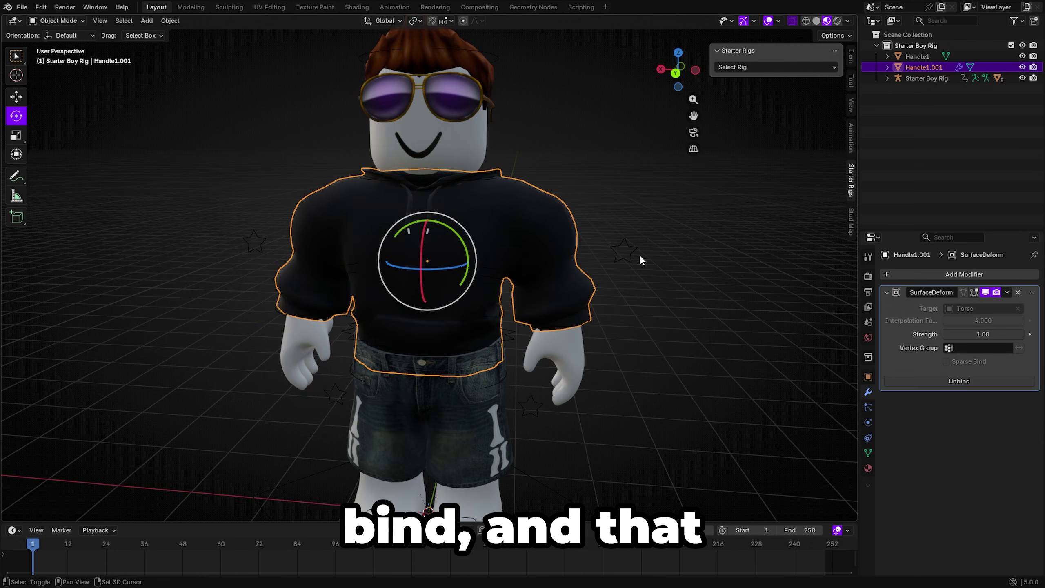
# Test-move the Starter Boy Rig about 2.6 m along negative X and 1.3 m along negative Y to check the clothing's binding.
pyautogui.moveTo(640, 255); pyautogui.dragTo(674, 251, button='middle')
pyautogui.click(591, 290)
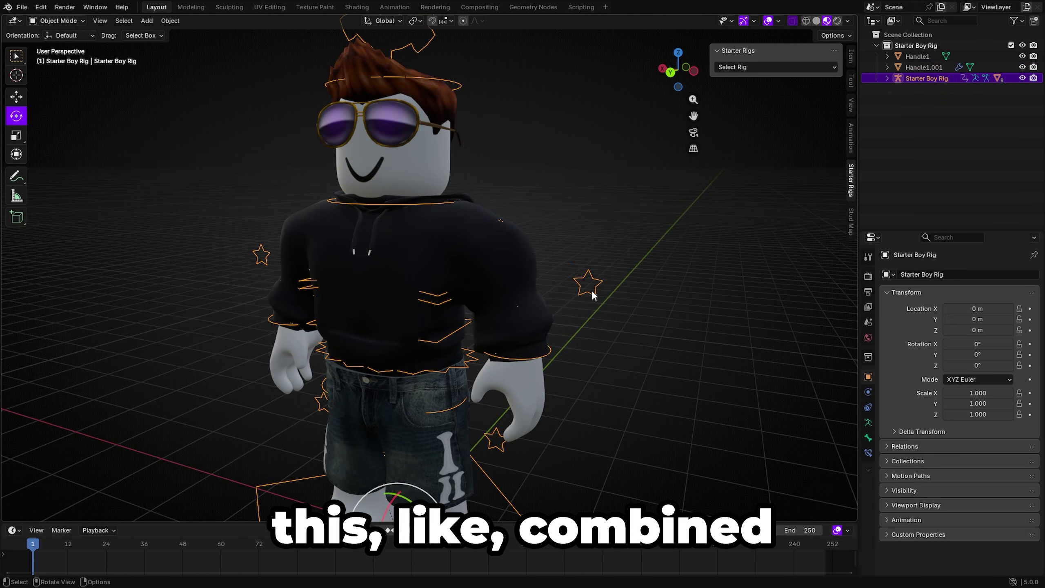
pyautogui.press('g')
pyautogui.click(825, 287)
pyautogui.click(642, 224)
pyautogui.press('g')
pyautogui.rightClick(494, 216)
pyautogui.click(569, 209)
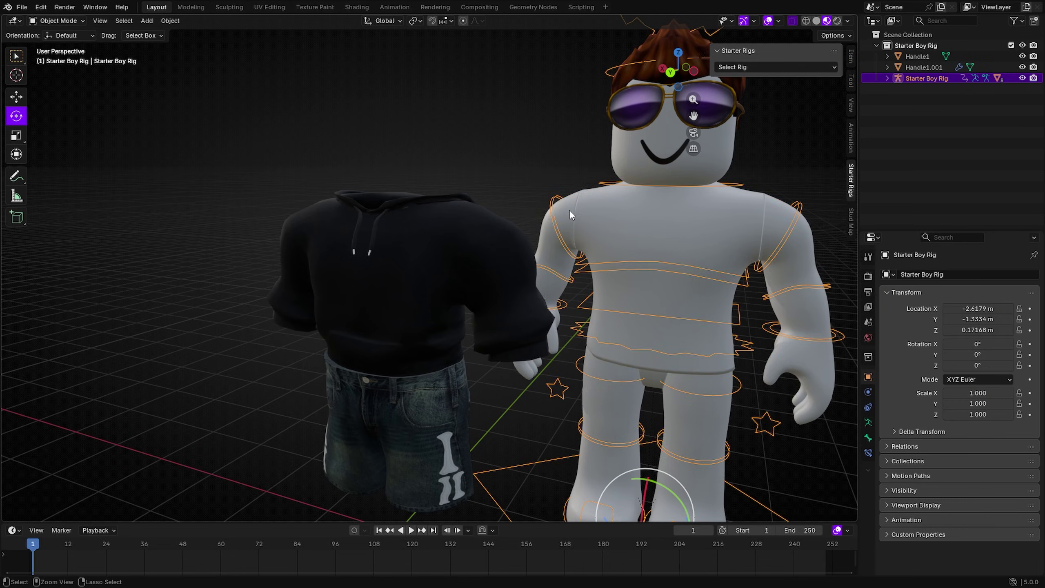
# Clear the Starter Boy Rig's location and switch it to Pose Mode.
pyautogui.hotkey('alt', 'g')
pyautogui.hotkey('ctrl', 'Tab')
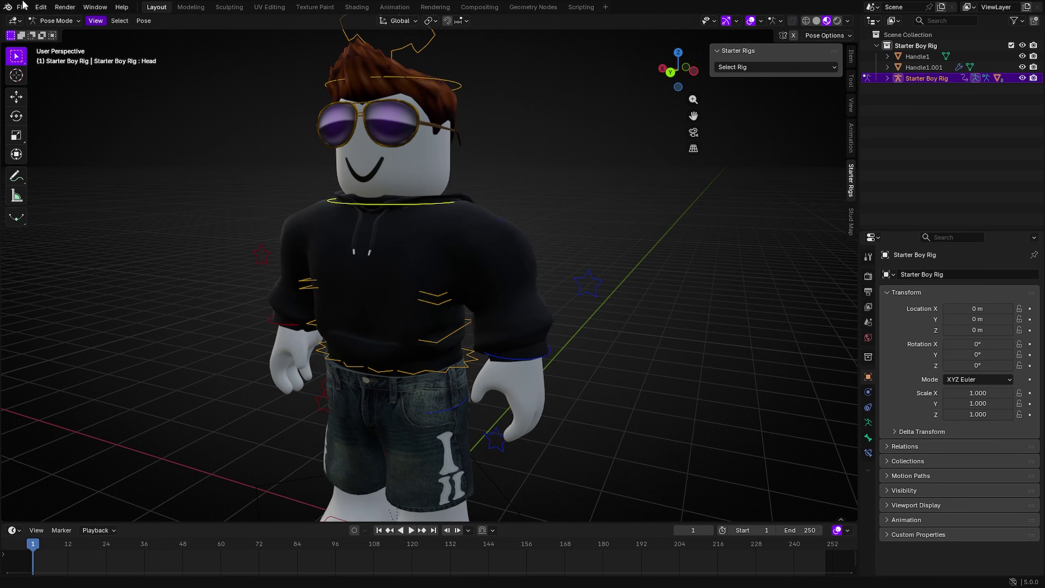
# Test-bend the rig's left forearm twice about its local X axis to check how the hoodie sleeve follows.
pyautogui.press('r')
pyautogui.press('x')
pyautogui.press('x')
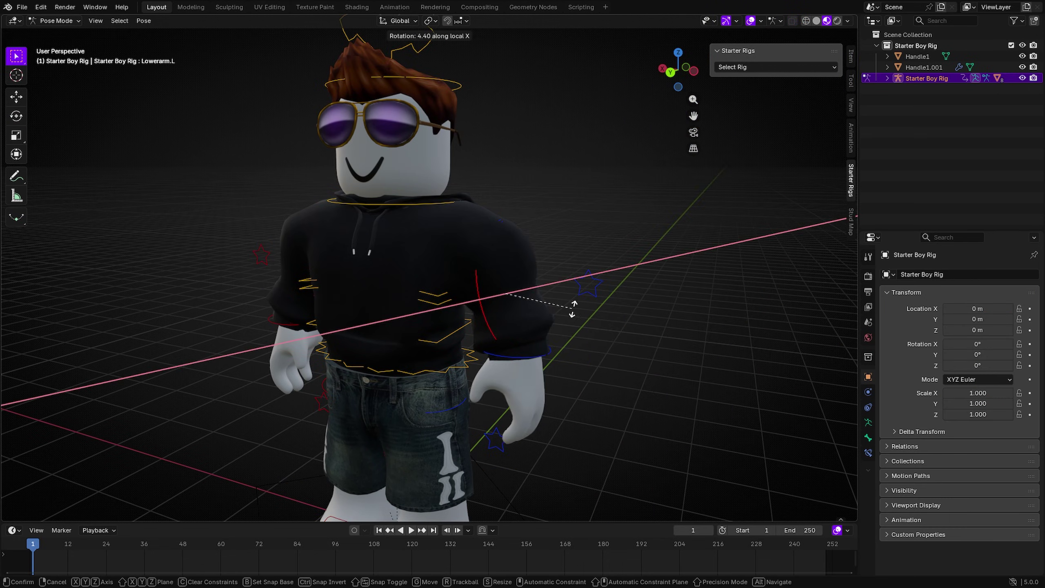
pyautogui.click(542, 329)
pyautogui.moveTo(541, 329); pyautogui.dragTo(453, 308, button='middle')
pyautogui.press('r')
pyautogui.press('x')
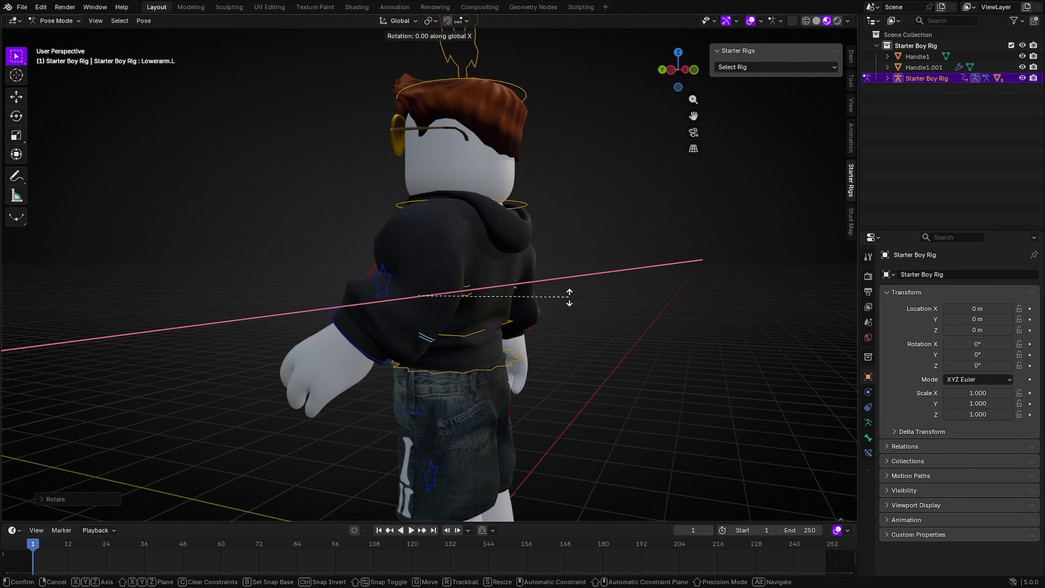
pyautogui.press('x')
pyautogui.click(444, 418)
# Test-rotate the rig's upper torso about its local X axis to check how the hoodie deforms.
pyautogui.moveTo(445, 418); pyautogui.dragTo(689, 327, button='middle')
pyautogui.press('r')
pyautogui.press('x')
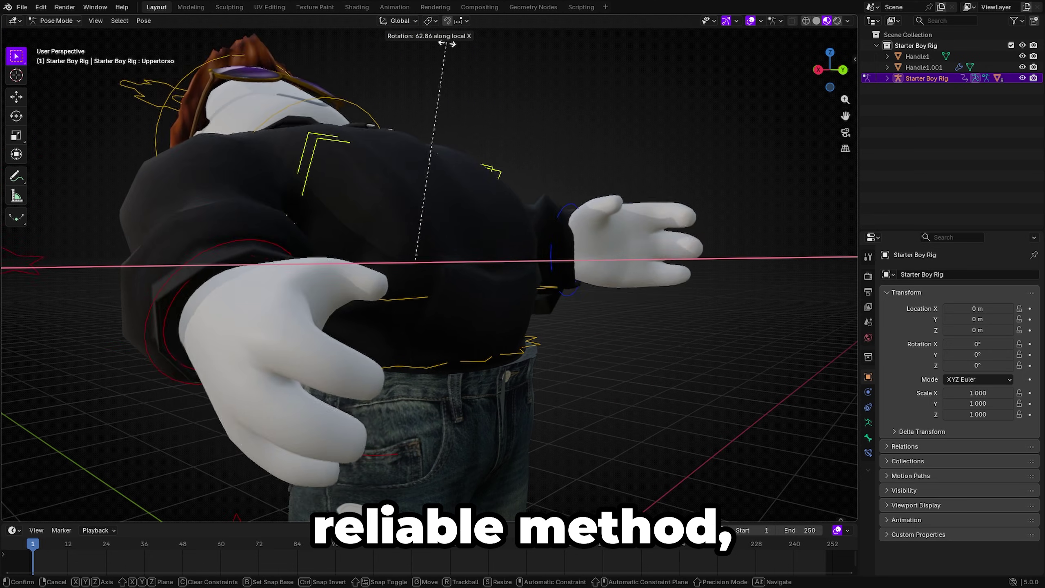
pyautogui.click(544, 318)
pyautogui.moveTo(544, 319); pyautogui.dragTo(526, 287, button='middle')
pyautogui.press('r')
pyautogui.press('x')
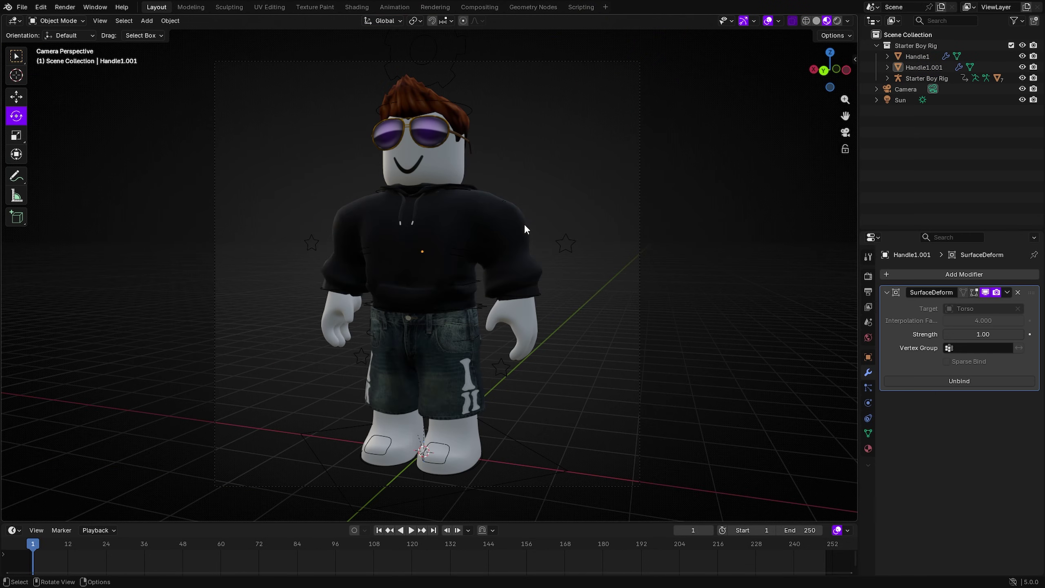
# Put the Starter Boy Rig in Pose Mode and show the custom properties of its gear-shaped Settings bone.
pyautogui.moveTo(524, 224); pyautogui.dragTo(564, 286, button='middle')
pyautogui.click(566, 287)
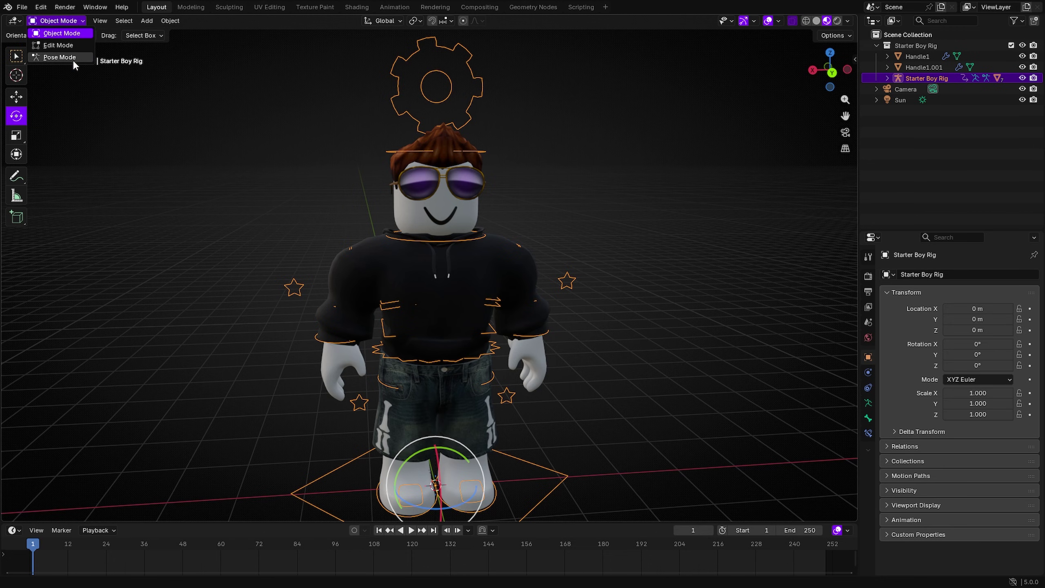
pyautogui.click(72, 58)
pyautogui.moveTo(428, 96); pyautogui.dragTo(438, 135, button='middle')
pyautogui.click(432, 109)
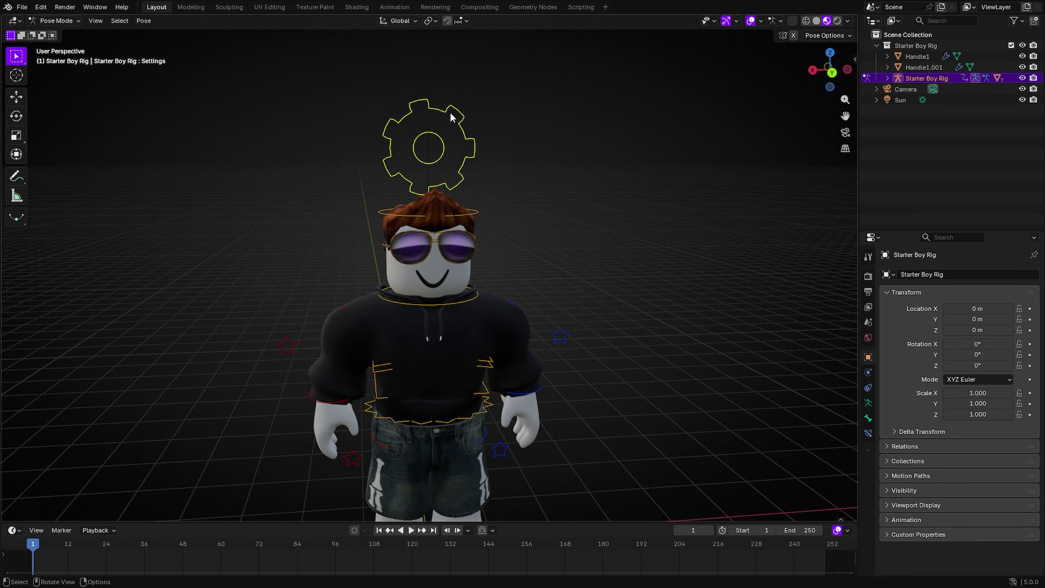
pyautogui.click(855, 58)
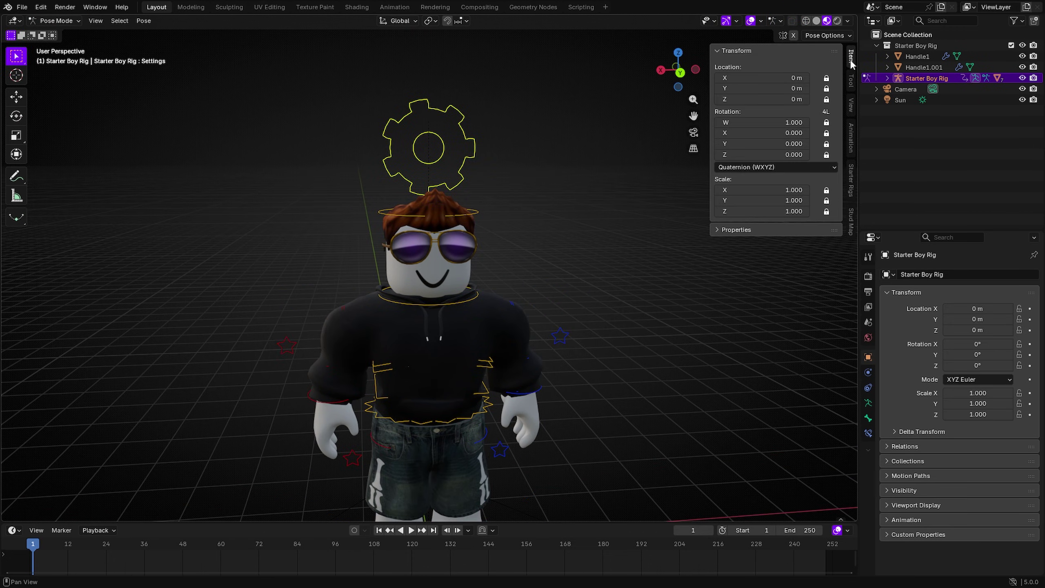
pyautogui.click(736, 230)
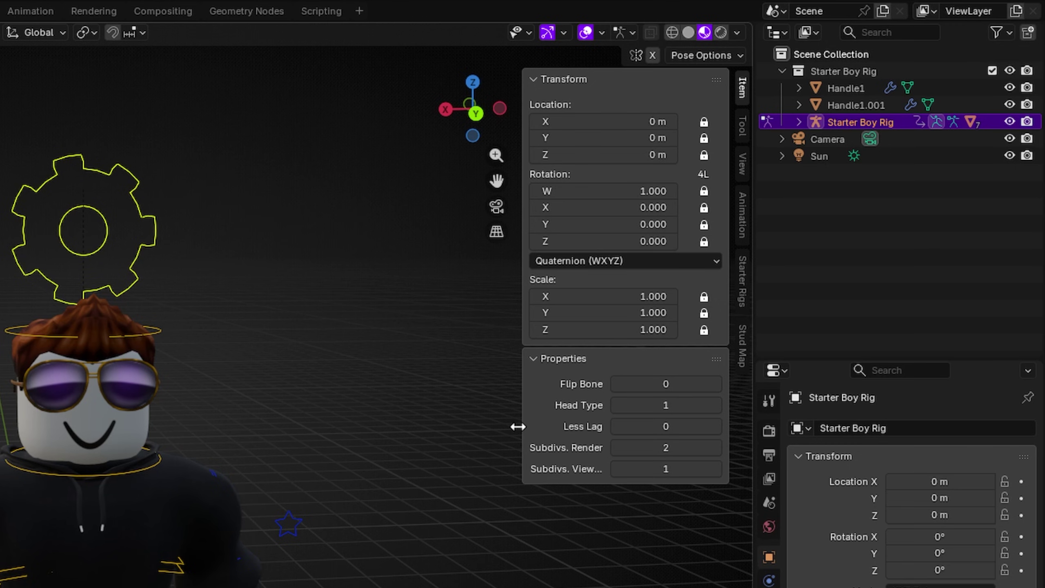
# Set the Settings bone's Subdivs. Render value to 2.
pyautogui.moveTo(517, 427); pyautogui.dragTo(447, 428)
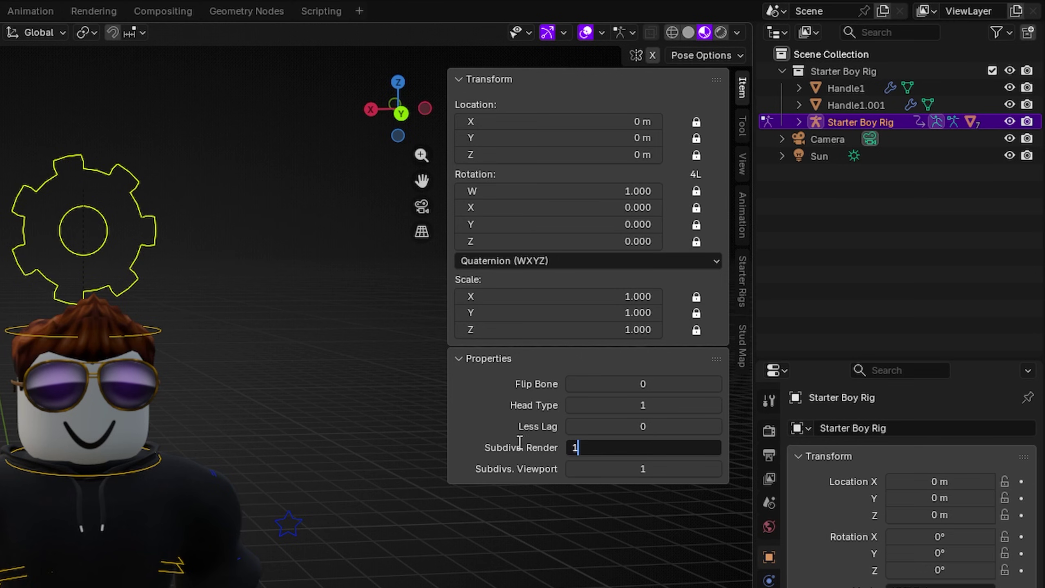
pyautogui.doubleClick(605, 448)
pyautogui.write('2')
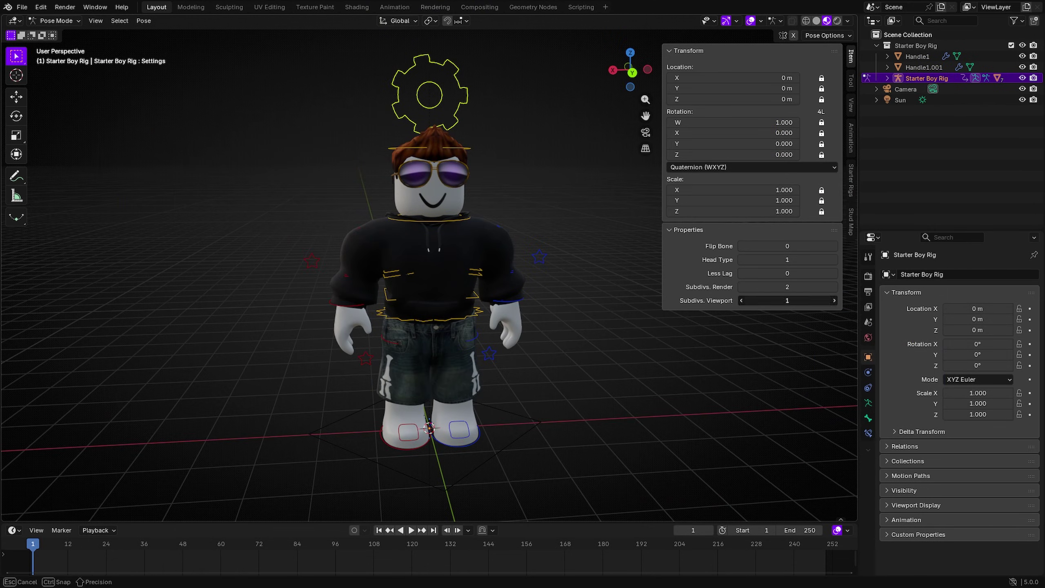
pyautogui.press('Return')
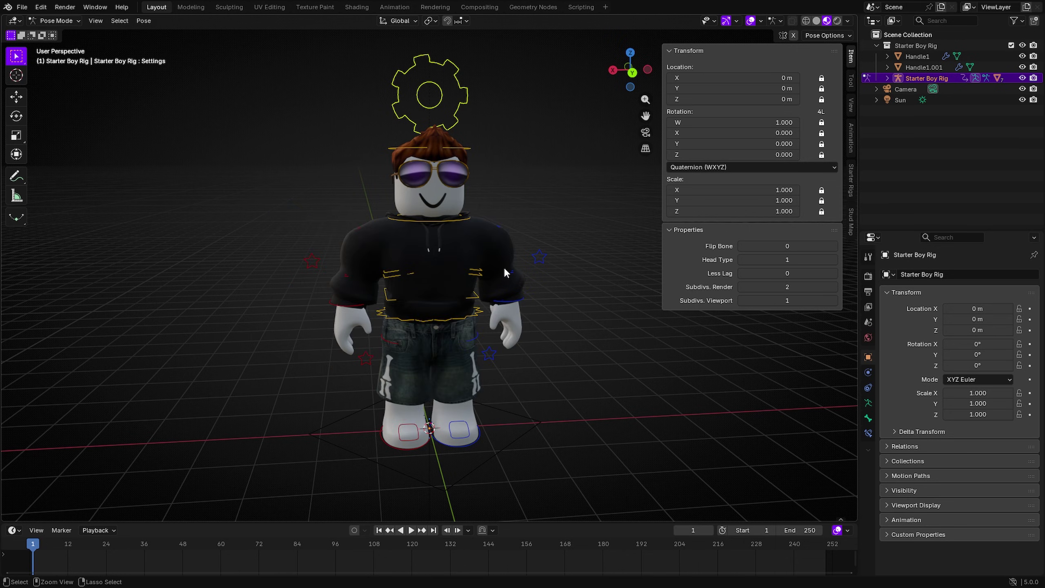
# Unbind the Surface Deform modifiers of the hoodie and shorts, and set the rig's Subdivs. Viewport to 2.
pyautogui.click(483, 241)
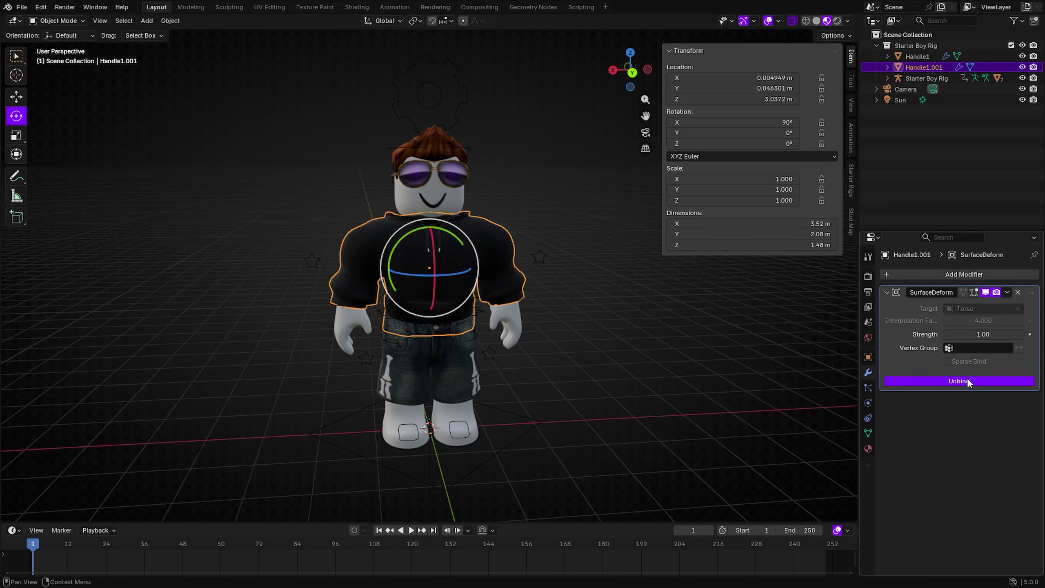
pyautogui.click(458, 352)
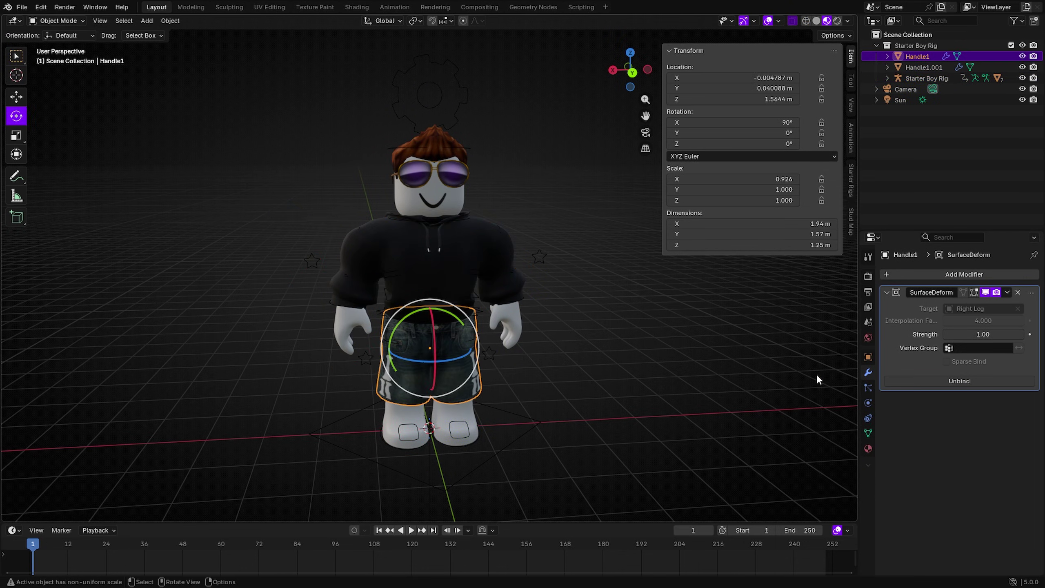
pyautogui.click(545, 254)
pyautogui.hotkey('ctrl', 'Tab')
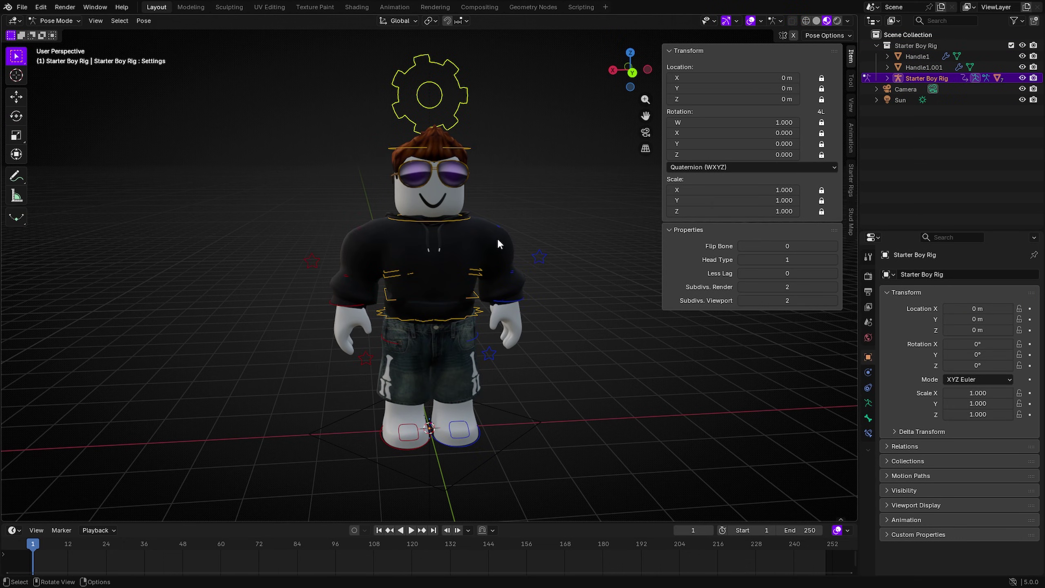
# Bind the Surface Deform modifiers of the hoodie and shorts again, and render the image.
pyautogui.hotkey('ctrl', 'Tab')
pyautogui.click(469, 238)
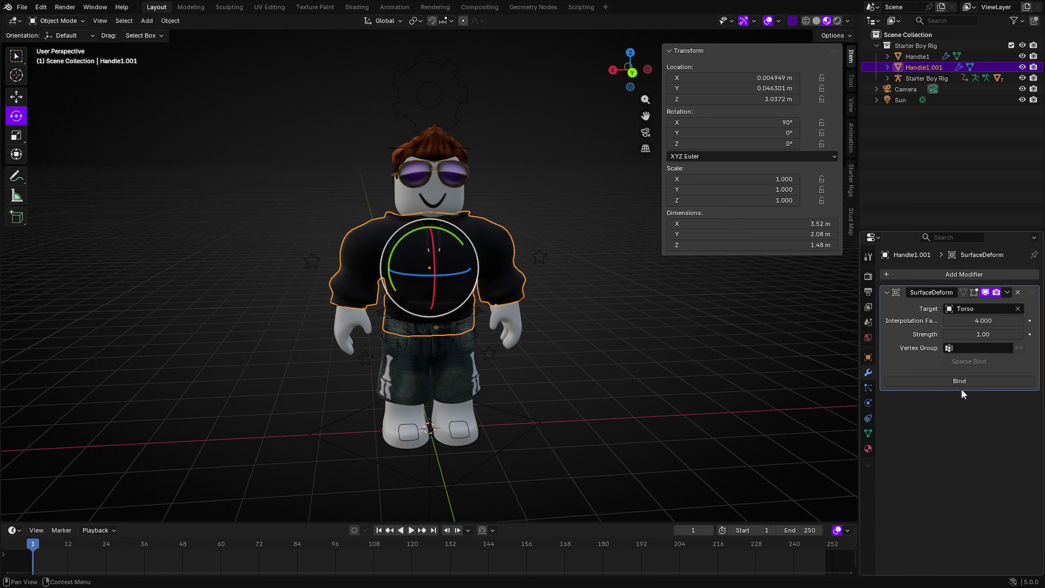
pyautogui.click(469, 364)
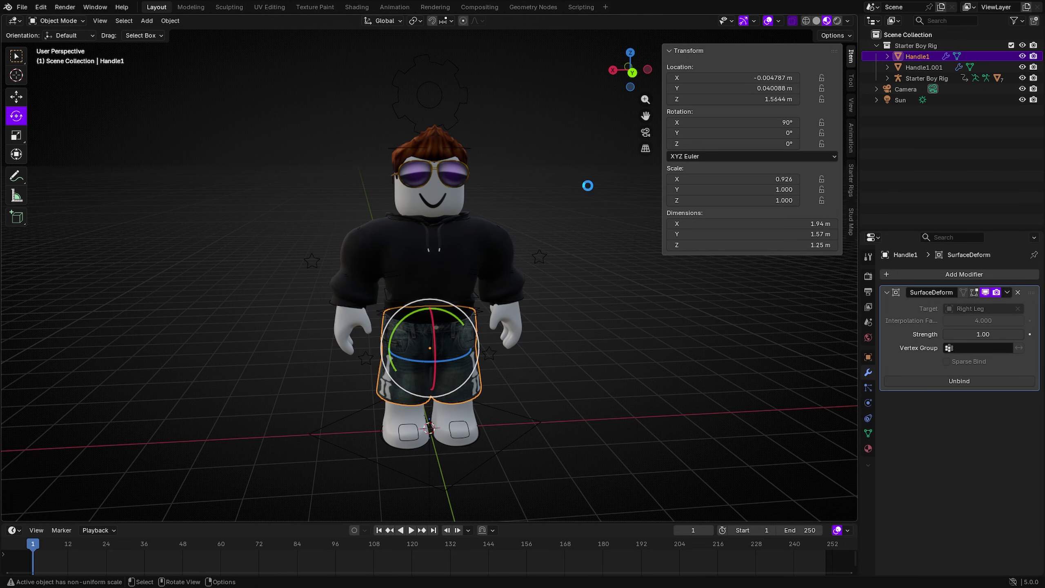
pyautogui.press('F12')
pyautogui.scroll(-1, 510, 207)
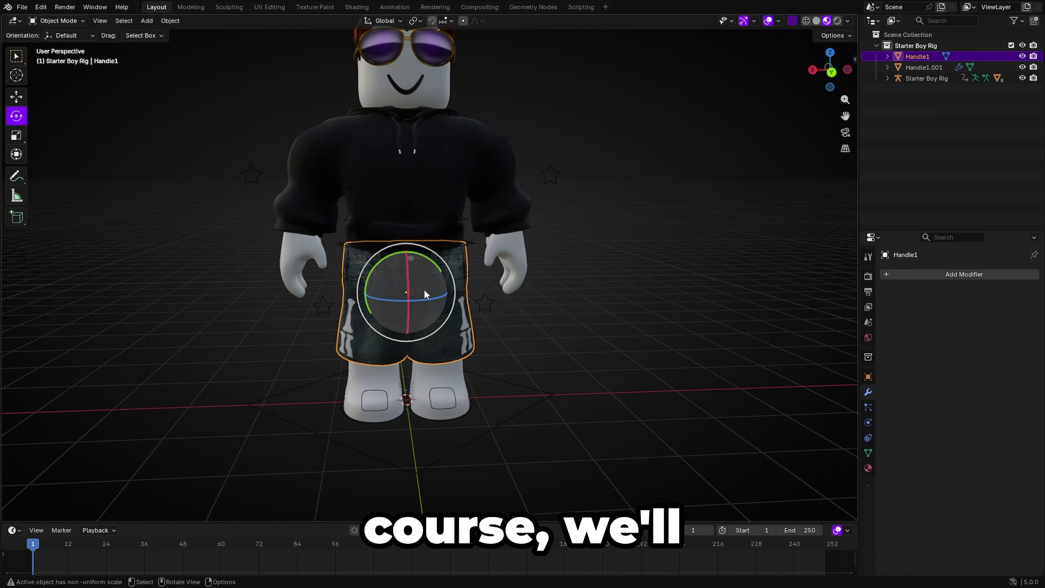
# Add a Surface Deform modifier to the shorts.
pyautogui.click(963, 273)
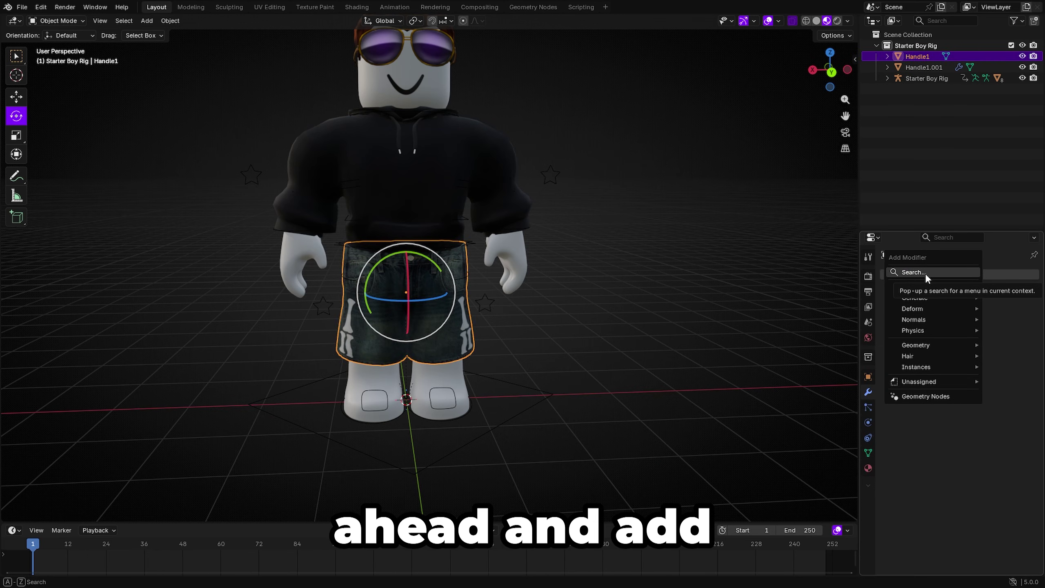
pyautogui.write('suf')
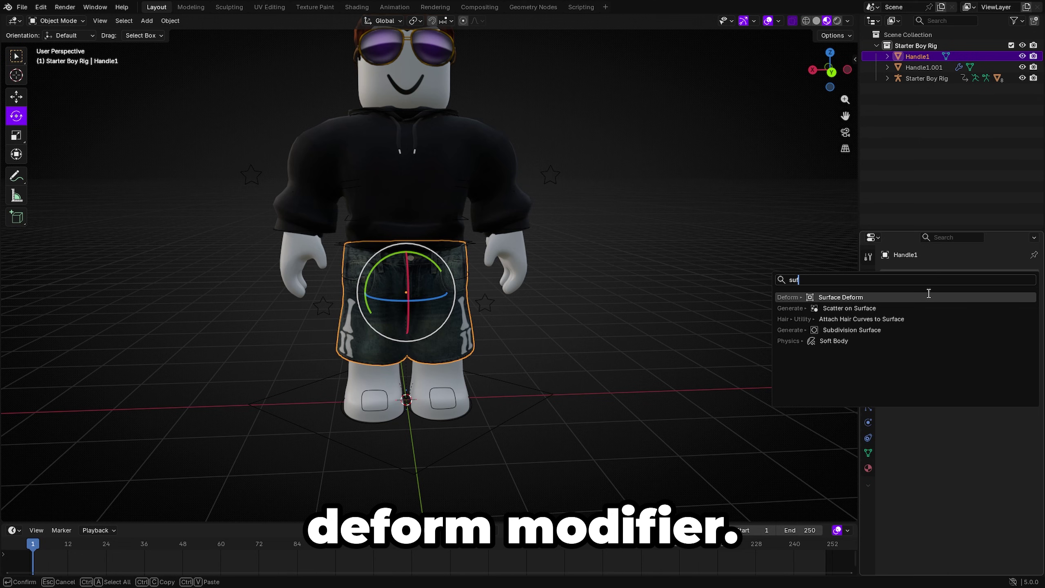
pyautogui.press('Return')
# Join the rig's left leg with its right leg into one mesh, keeping the right leg as active object.
pyautogui.click(458, 381)
pyautogui.keyDown('shift'); pyautogui.click(376, 374); pyautogui.keyUp('shift')
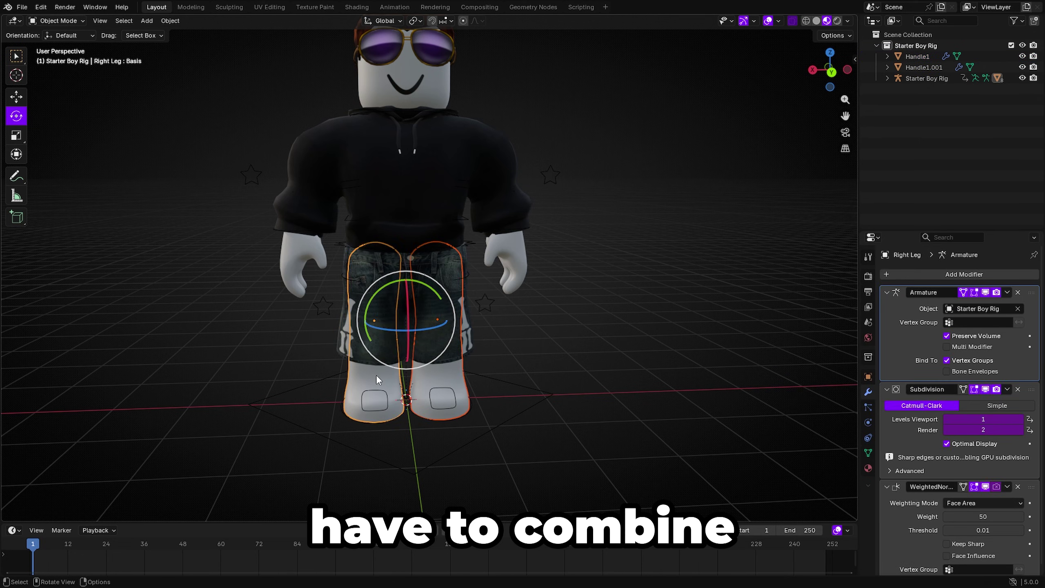
pyautogui.hotkey('ctrl', 'j')
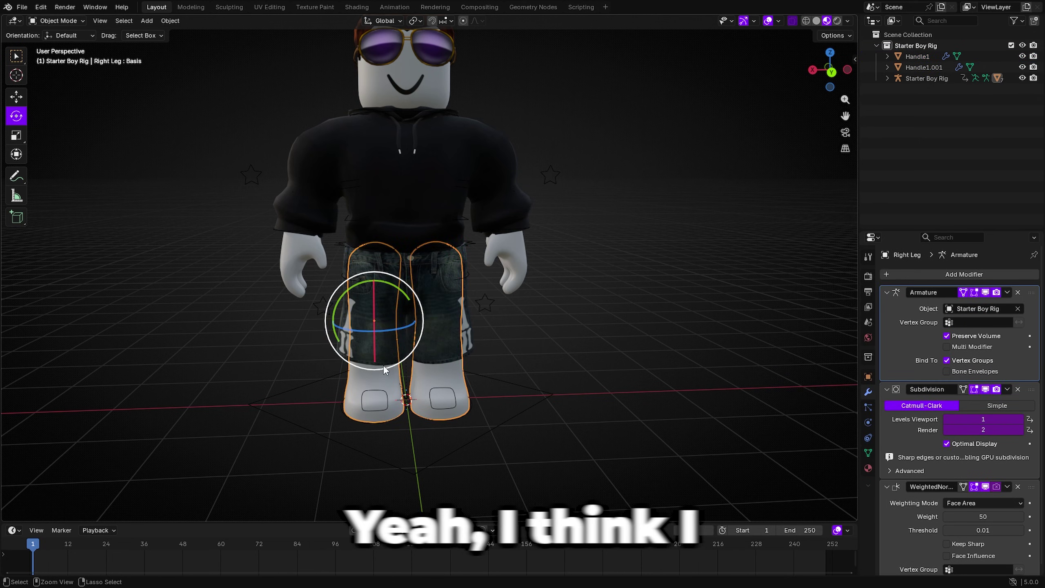
# Set the joined Right Leg mesh as the target of the shorts' Surface Deform modifier and bind it.
pyautogui.click(455, 335)
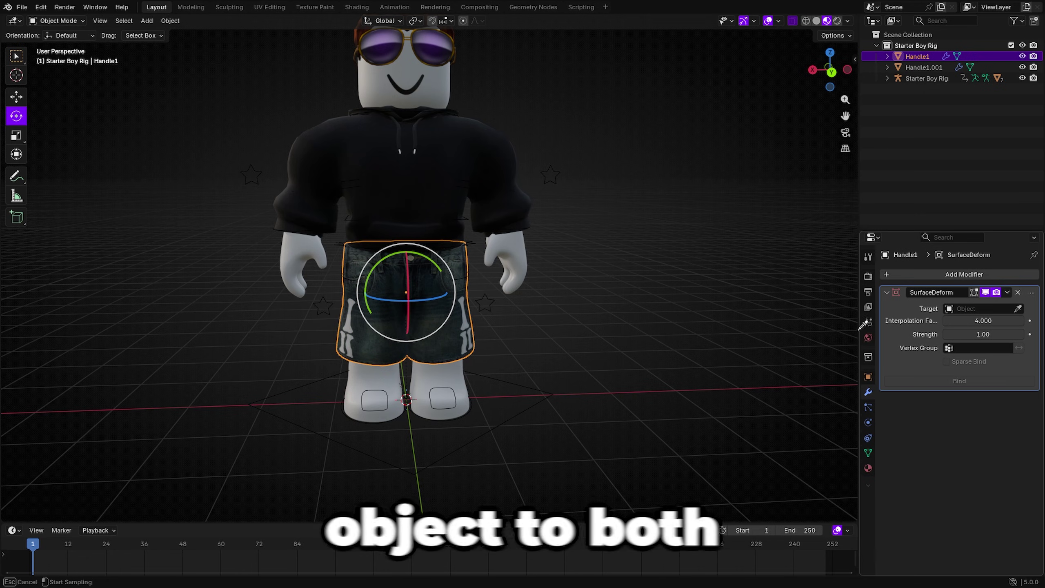
pyautogui.click(433, 373)
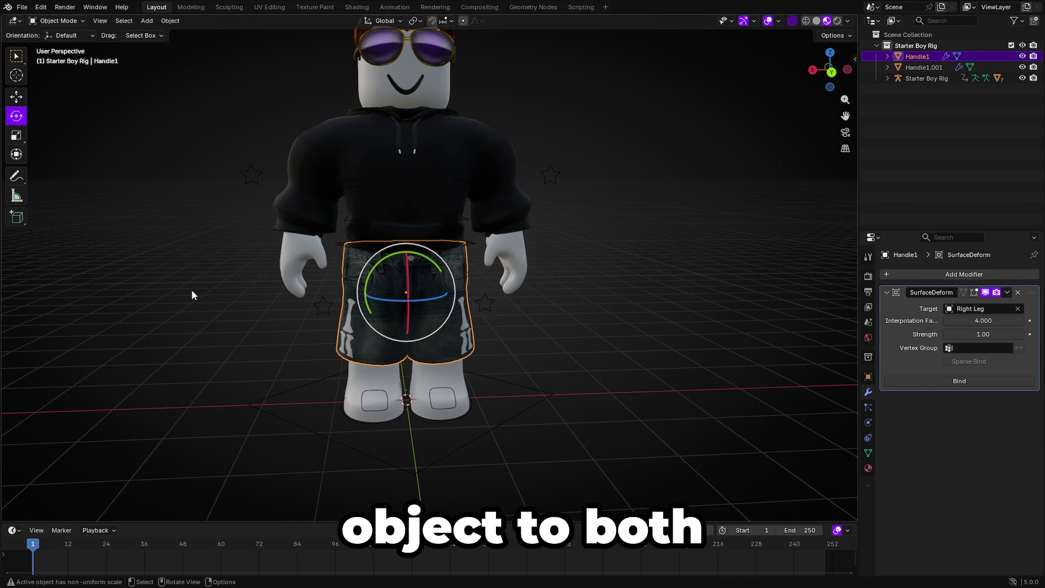
pyautogui.click(966, 381)
# Test-rotate the rig's left lower leg freely in Pose Mode and inspect how the shorts deform from behind.
pyautogui.click(498, 303)
pyautogui.hotkey('ctrl', 'Tab')
pyautogui.press('r')
pyautogui.press('r')
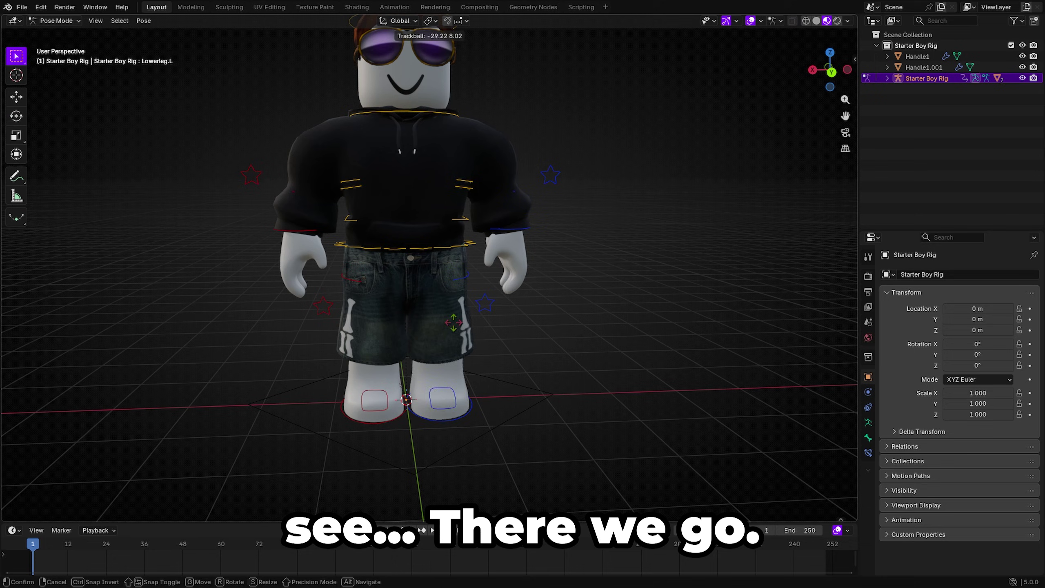
pyautogui.click(477, 367)
pyautogui.moveTo(477, 367); pyautogui.dragTo(657, 372, button='middle')
pyautogui.scroll(5, 533, 308)
pyautogui.press('r')
pyautogui.press('r')
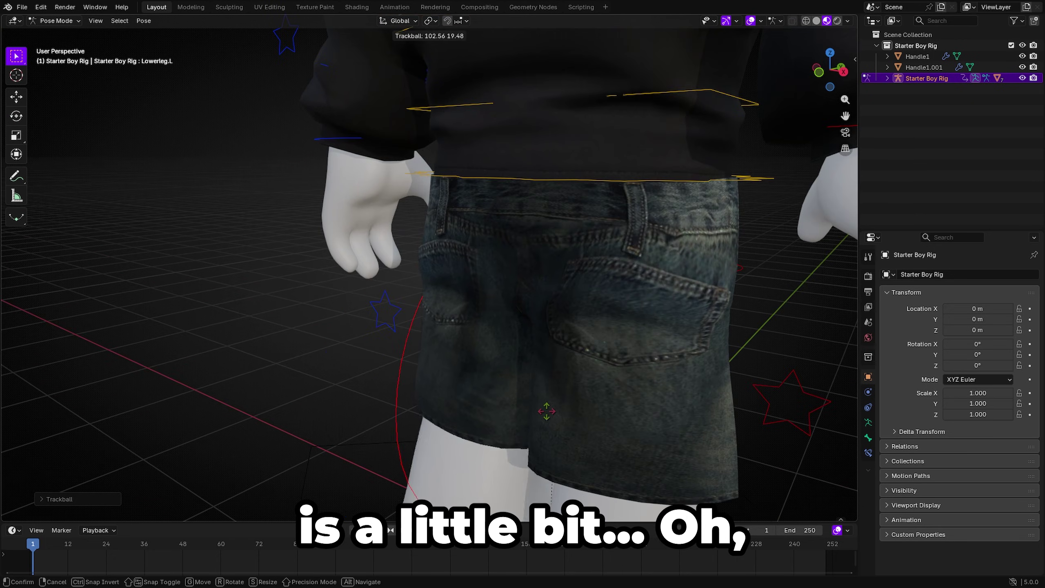
pyautogui.click(534, 351)
pyautogui.moveTo(534, 351); pyautogui.dragTo(540, 372, button='middle')
pyautogui.scroll(-5, 378, 316)
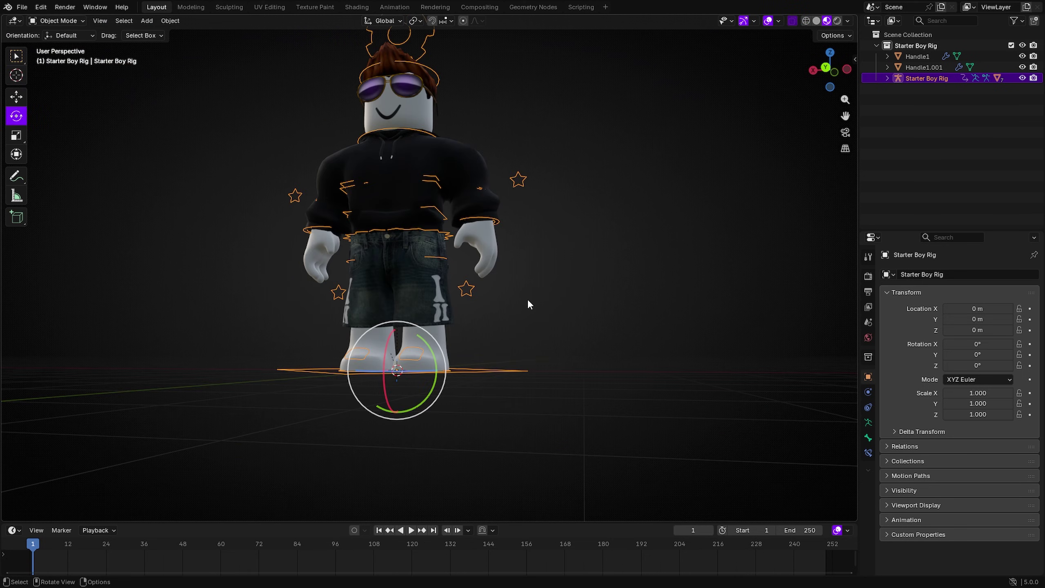
# Test-pose the rig's left forearm in Pose Mode, and select all of the rig's bones.
pyautogui.click(524, 299)
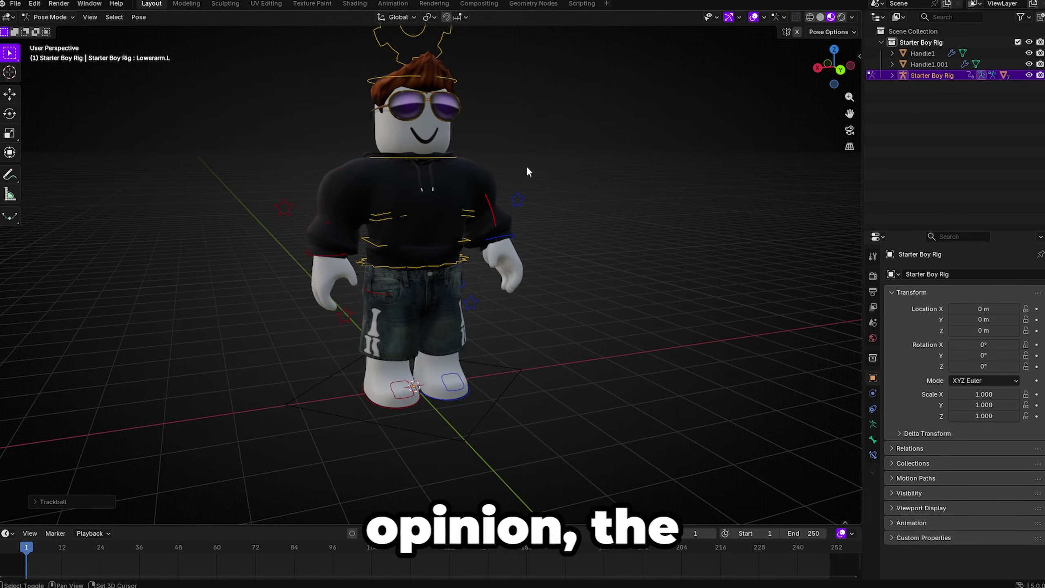
pyautogui.keyDown('shift'); pyautogui.moveTo(527, 167); pyautogui.dragTo(547, 189, button='middle'); pyautogui.keyUp('shift')
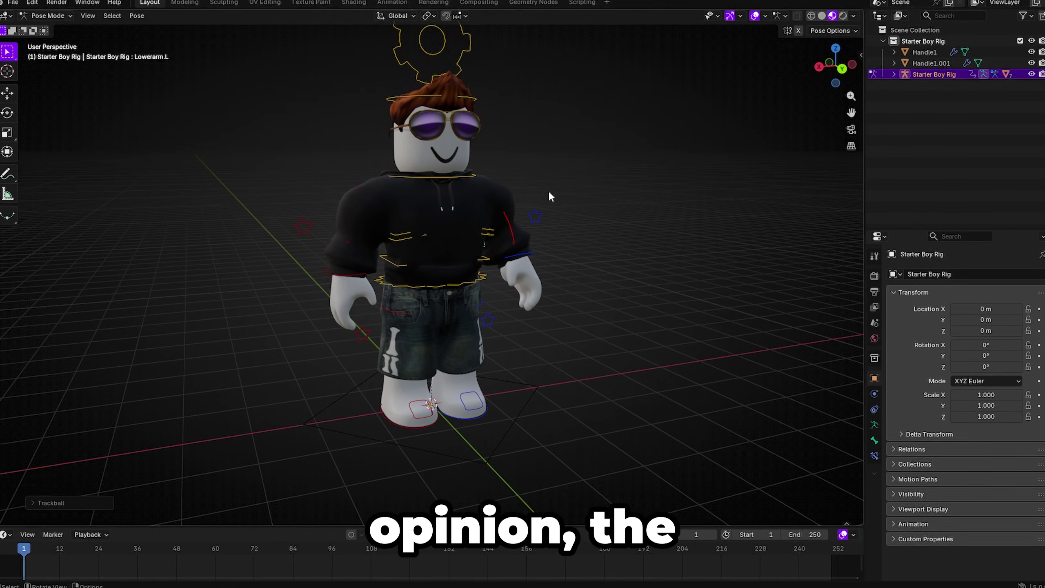
pyautogui.press('a')
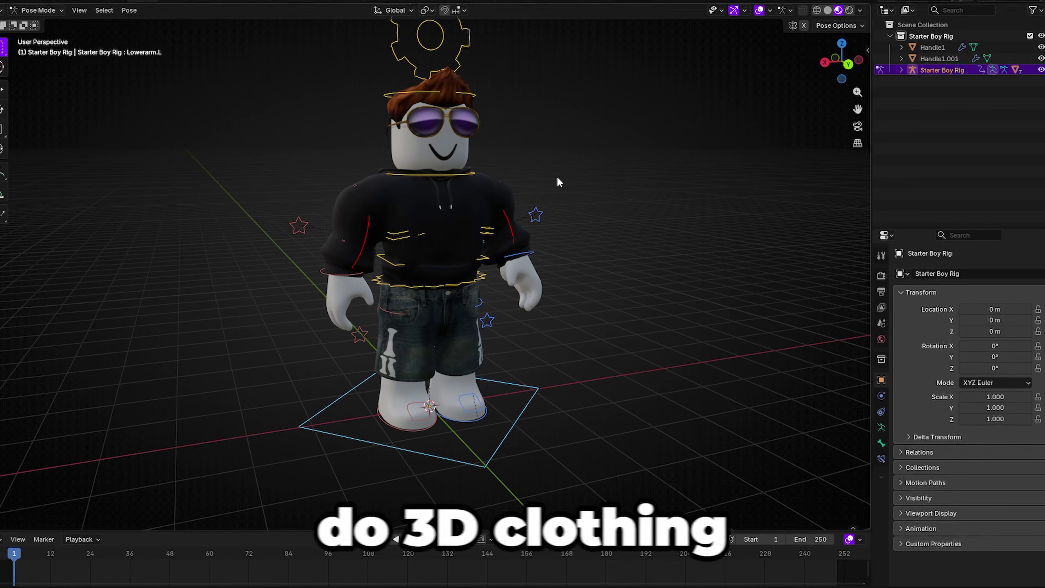
pyautogui.moveTo(533, 182); pyautogui.dragTo(471, 236, button='middle')
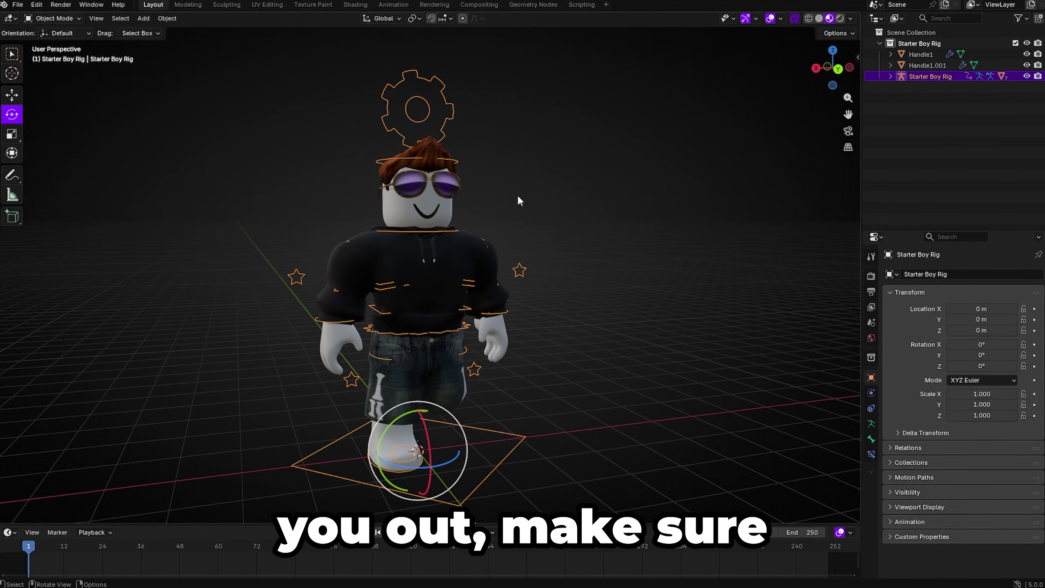
pyautogui.press('r')
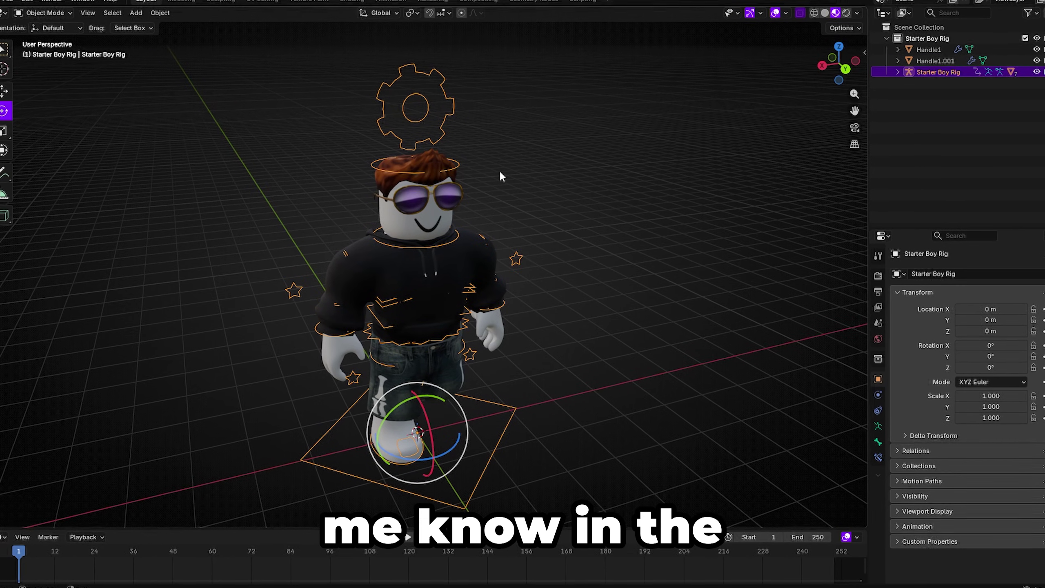